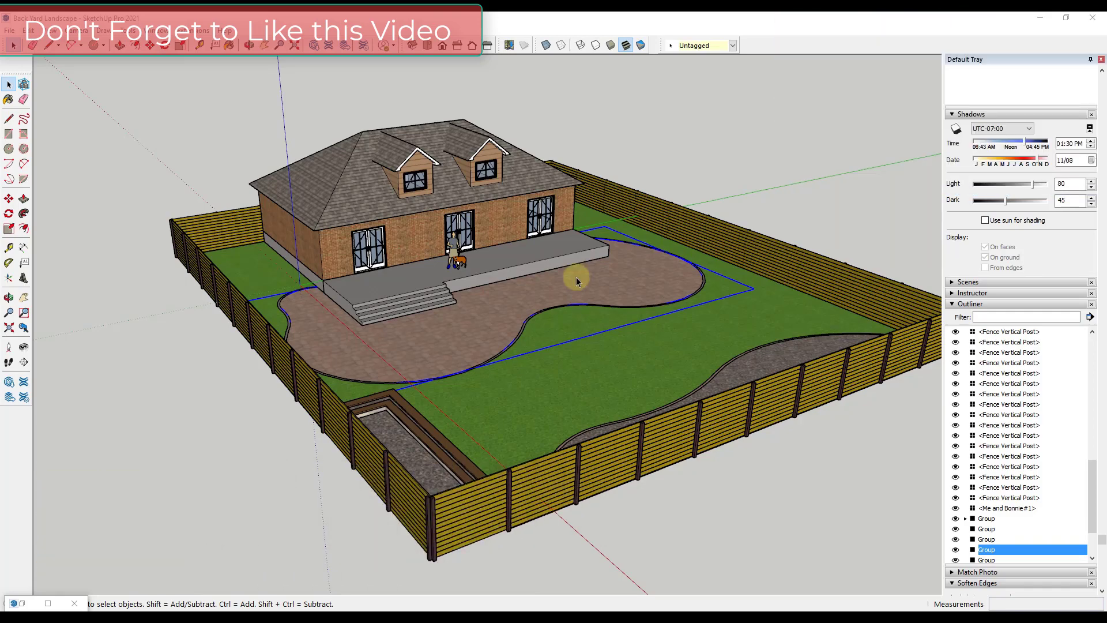
- Group all the fence board rows and fence vertical posts surrounding the yard into a single group
middle_drag(600, 304, 732, 399)
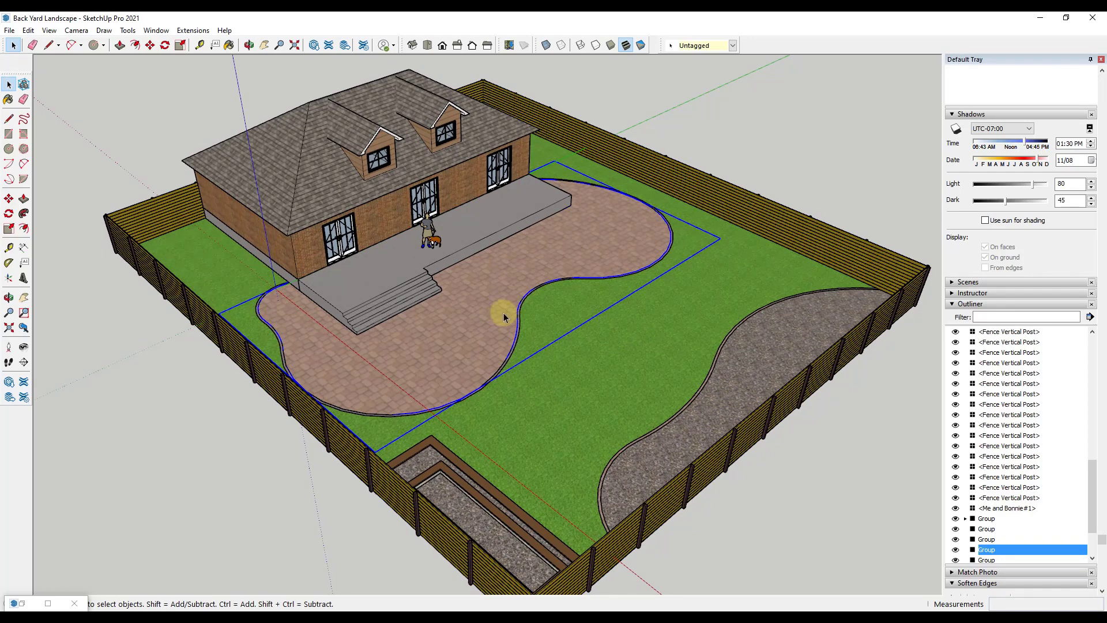
middle_drag(545, 314, 553, 231)
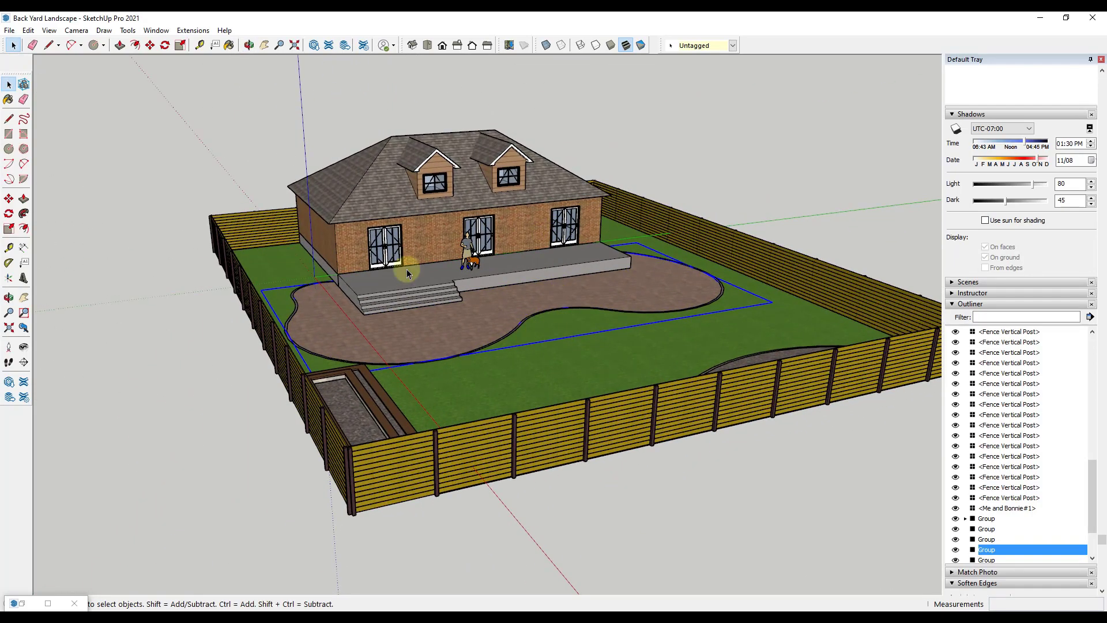
click(255, 225)
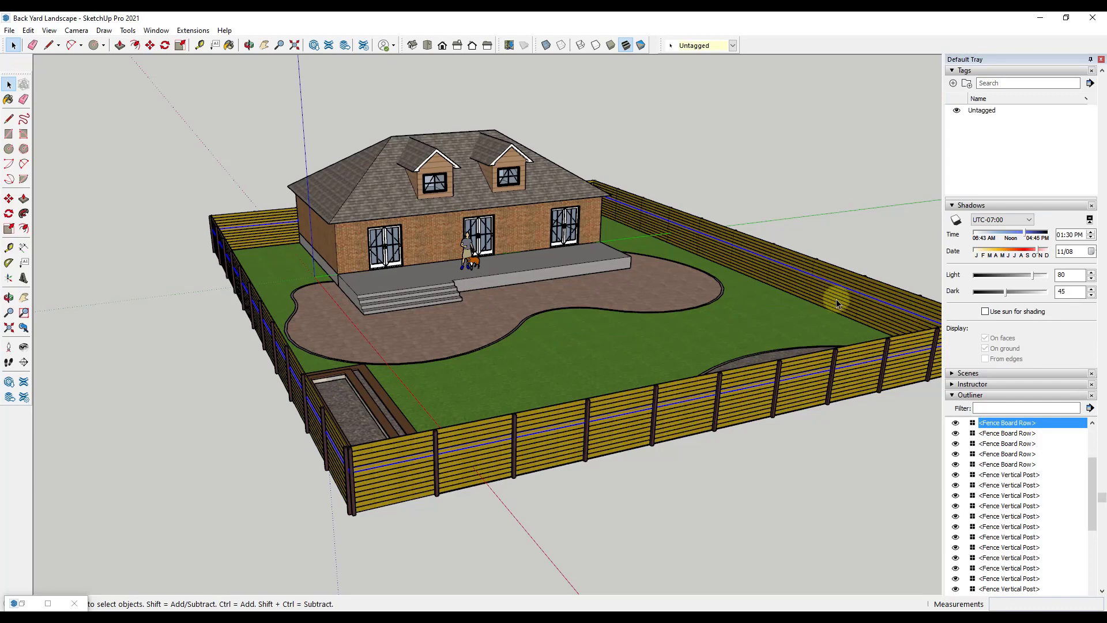
scroll(1021, 456, up, 5)
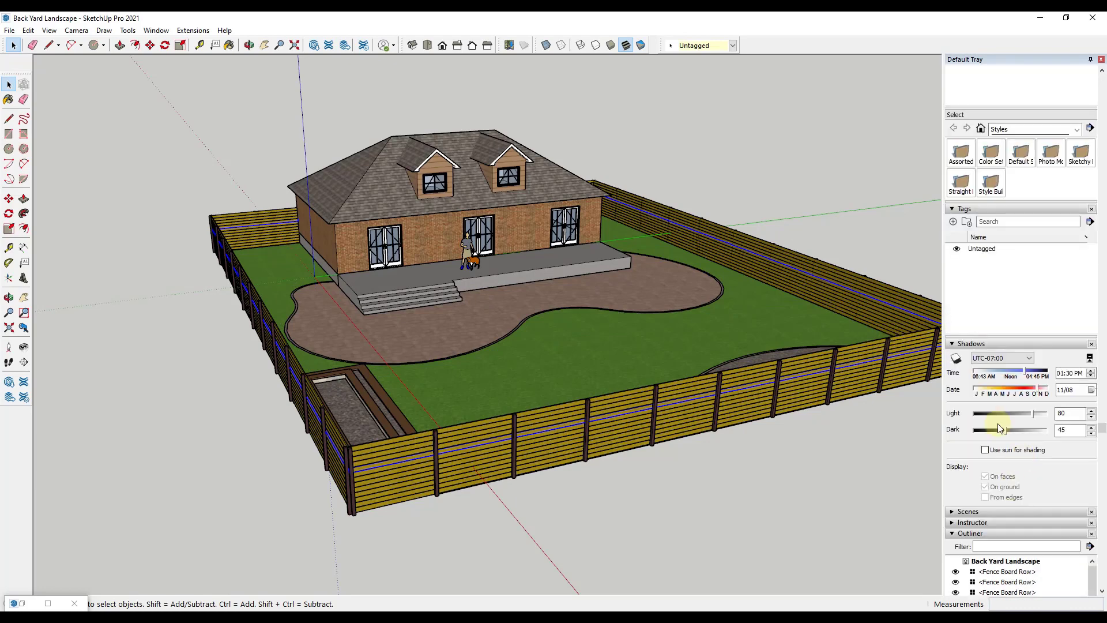
scroll(1014, 487, down, 5)
scroll(958, 406, up, 2)
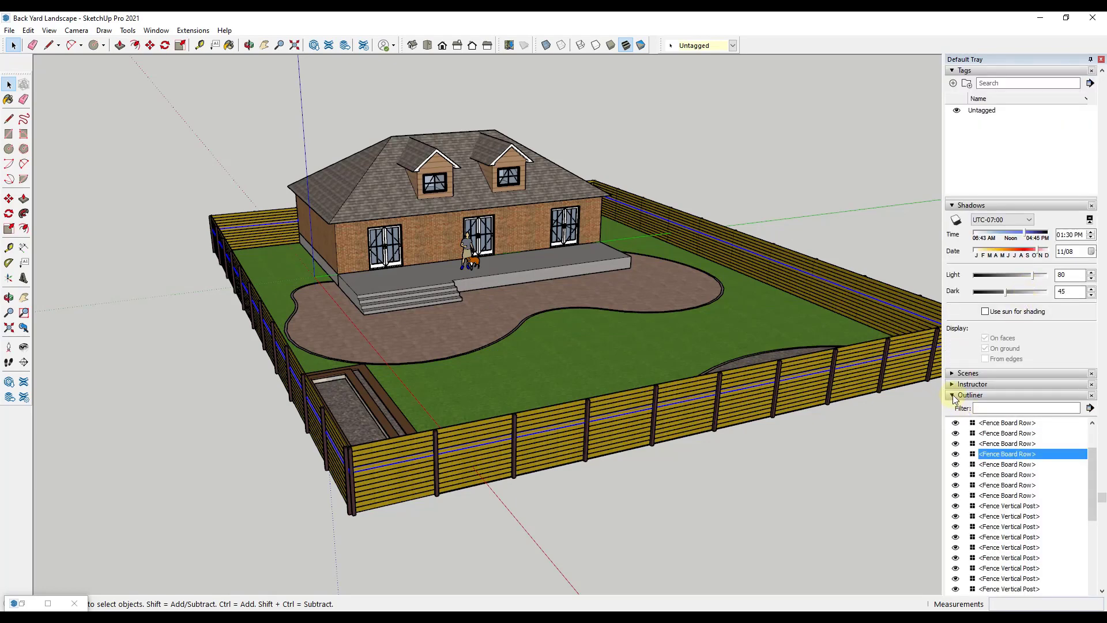
scroll(1016, 437, up, 2)
click(1018, 434)
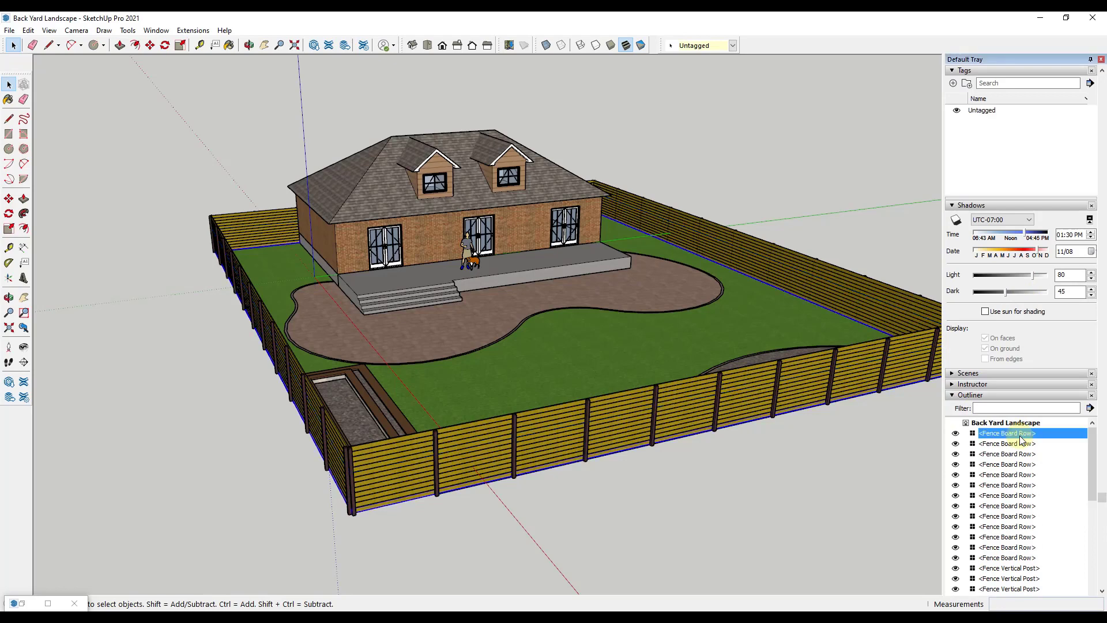
scroll(1020, 439, down, 3)
scroll(1013, 499, down, 1)
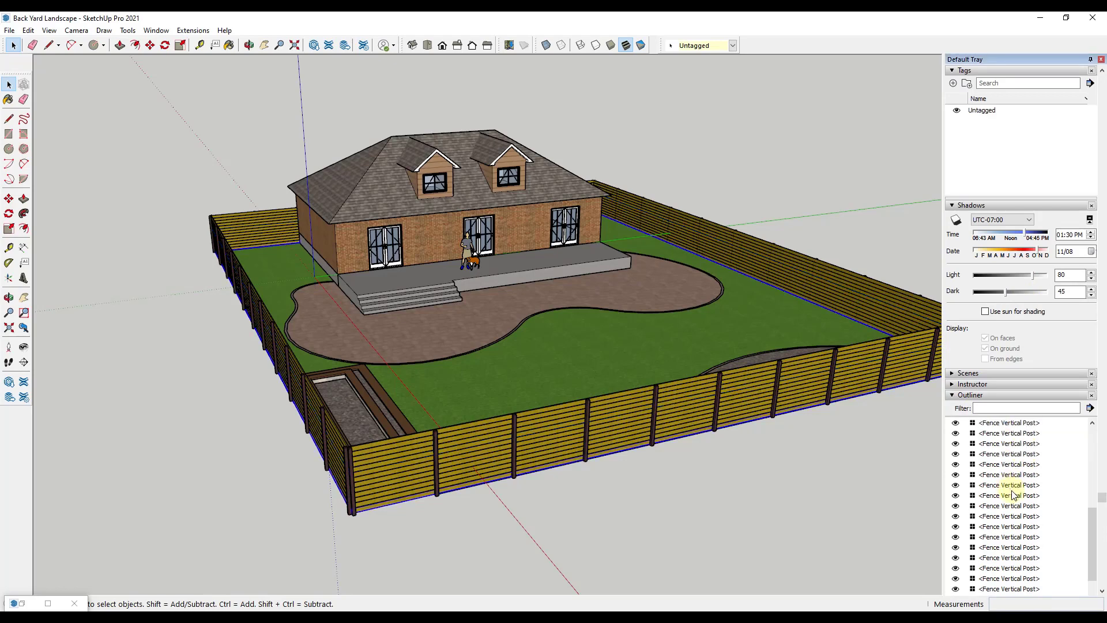
scroll(1020, 453, down, 5)
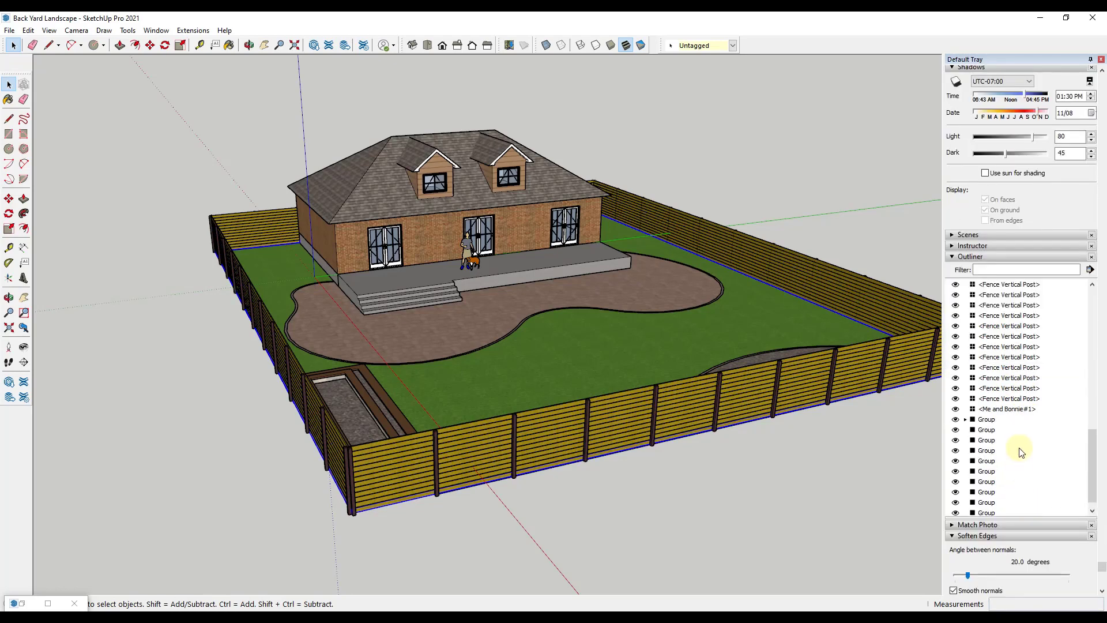
shift+click(1014, 401)
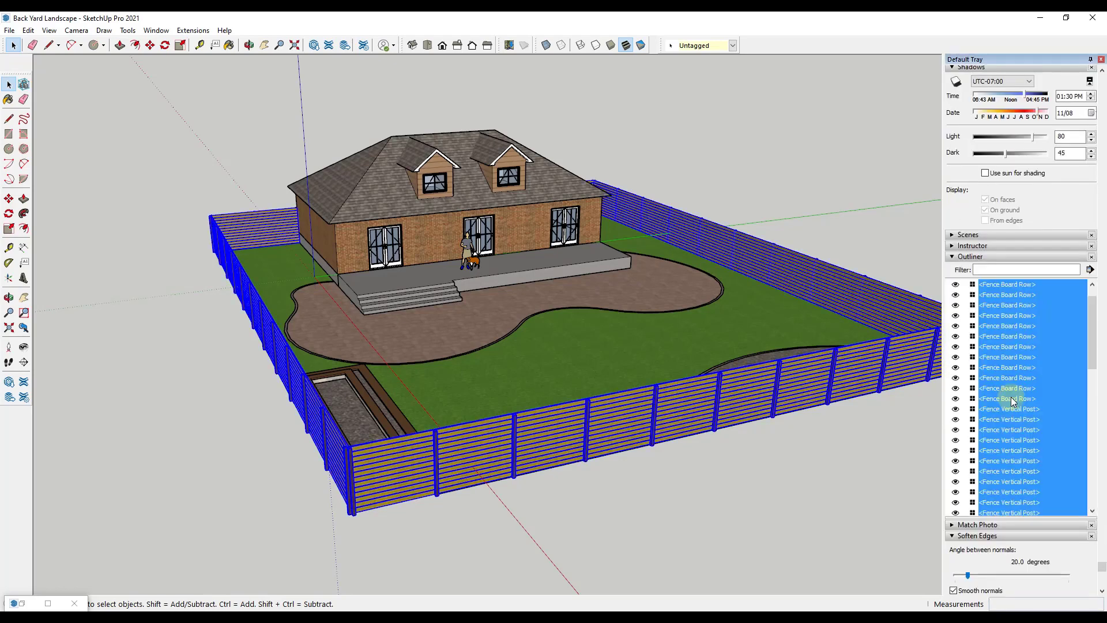
right_click(1006, 321)
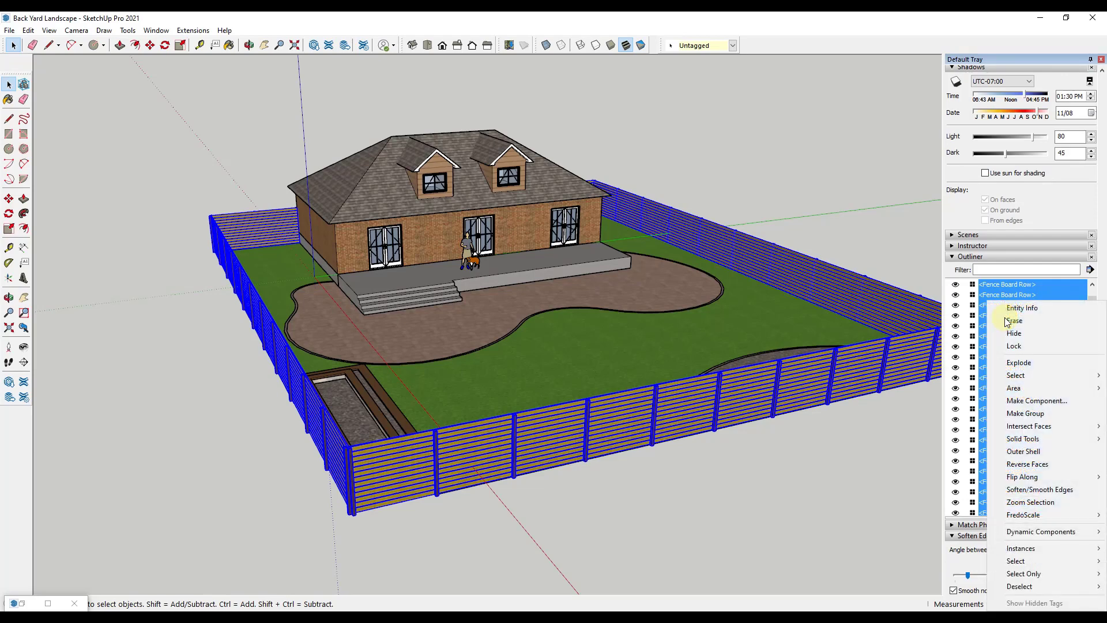
click(1029, 414)
- Rename the new fence group as Fence and collapse its contents in the Outliner
scroll(990, 286, down, 1)
right_click(988, 258)
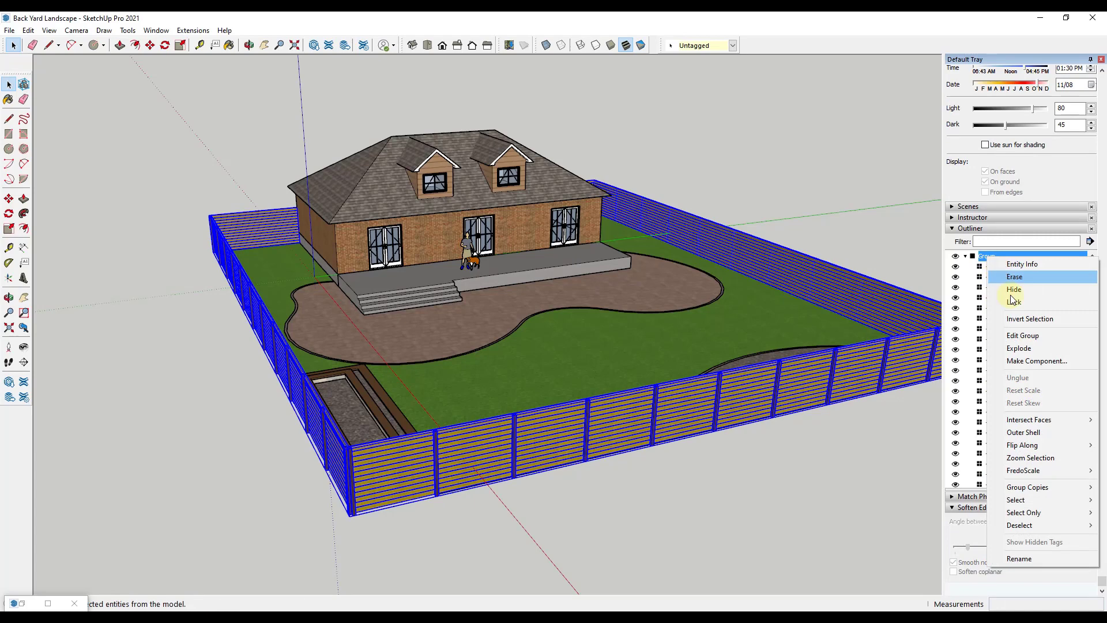
click(1022, 562)
text(F)
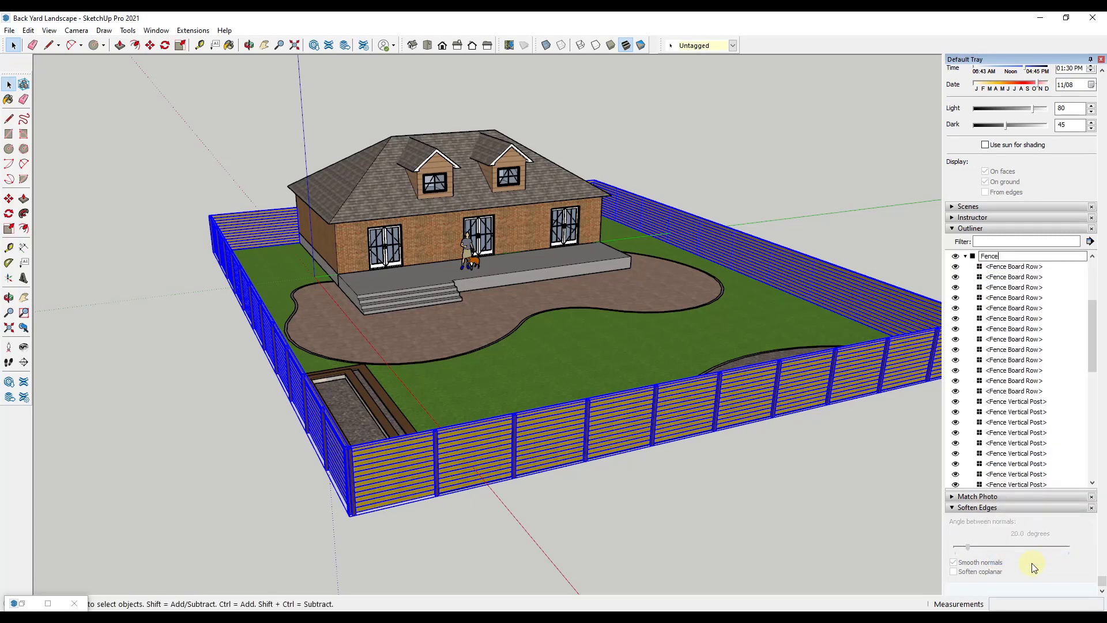
text(ence)
key(Return)
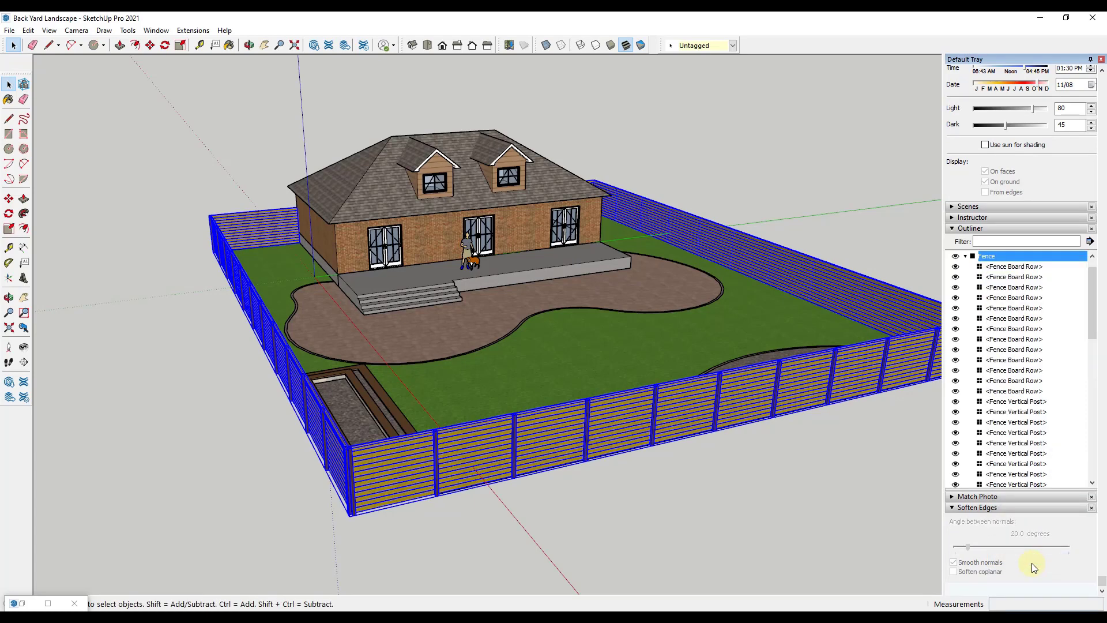
click(966, 257)
double_click(759, 259)
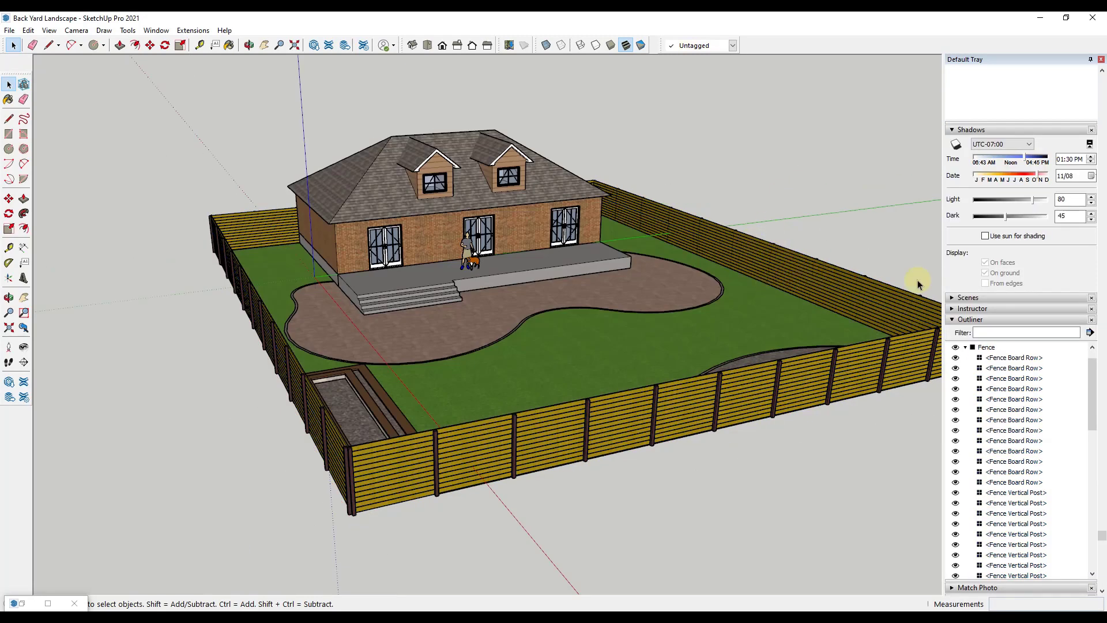
click(966, 347)
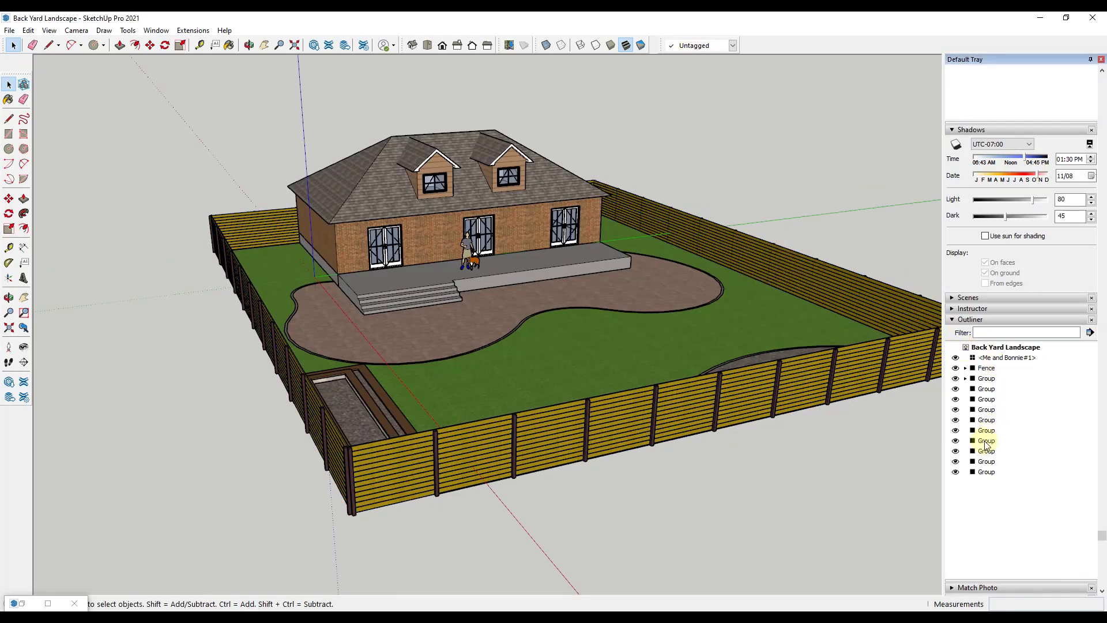
- Rename the curved paved patio group in front of the concrete steps as Pavers
click(666, 289)
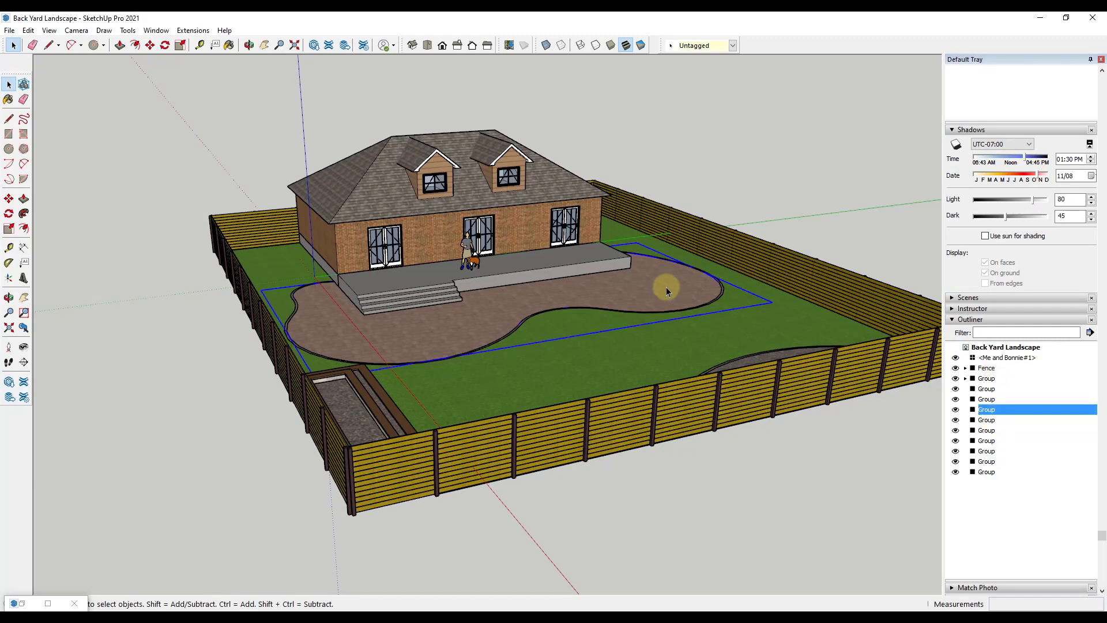
right_click(989, 321)
click(1014, 309)
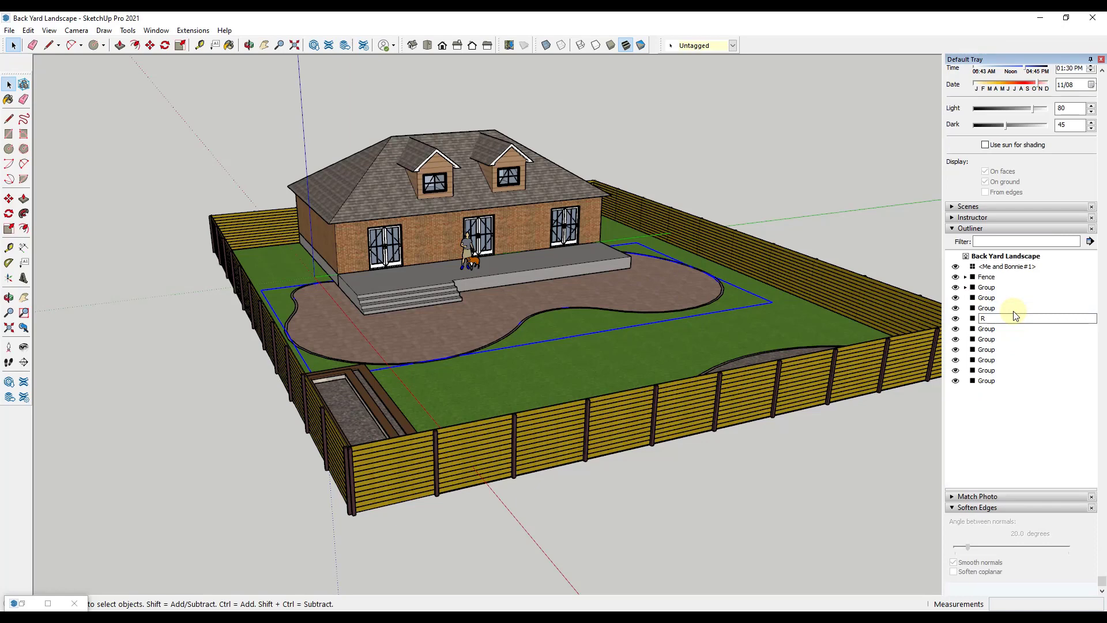
text(Pavers)
key(Return)
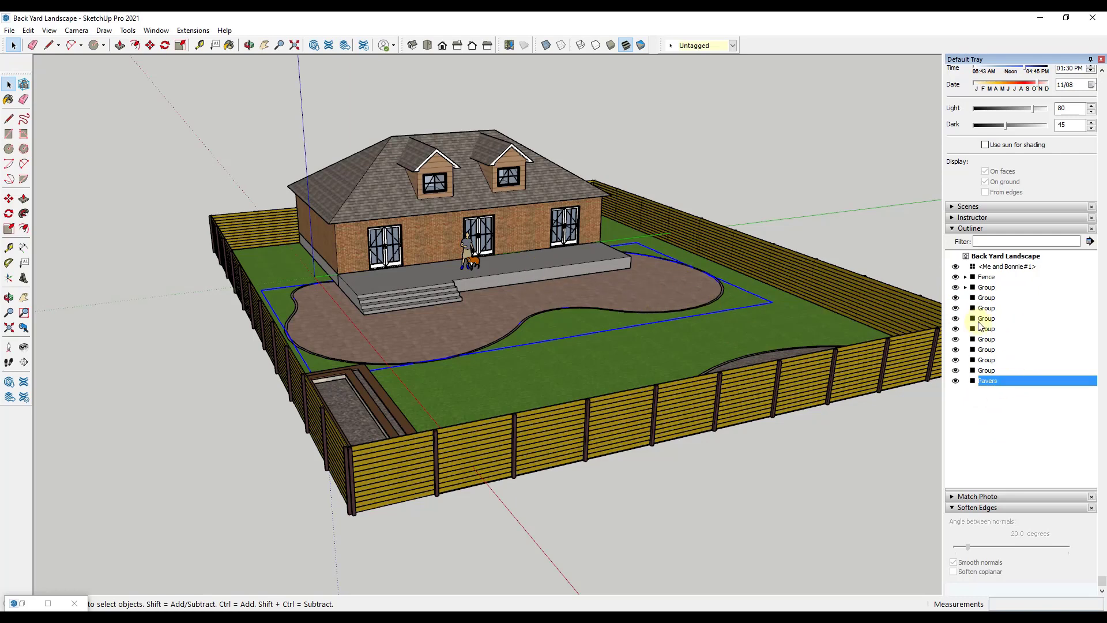
- Name the remaining landscape groups Planting Bed, Concrete Patio, Edger, Grass, House and Planter
middle_drag(606, 348, 707, 376)
click(707, 358)
click(611, 438)
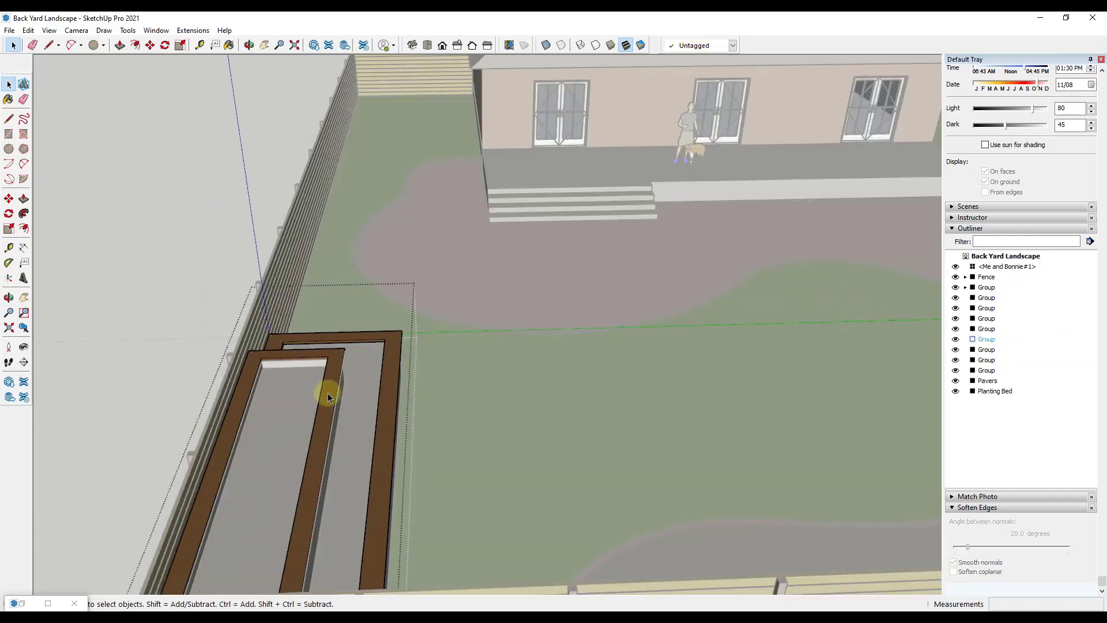
double_click(1020, 348)
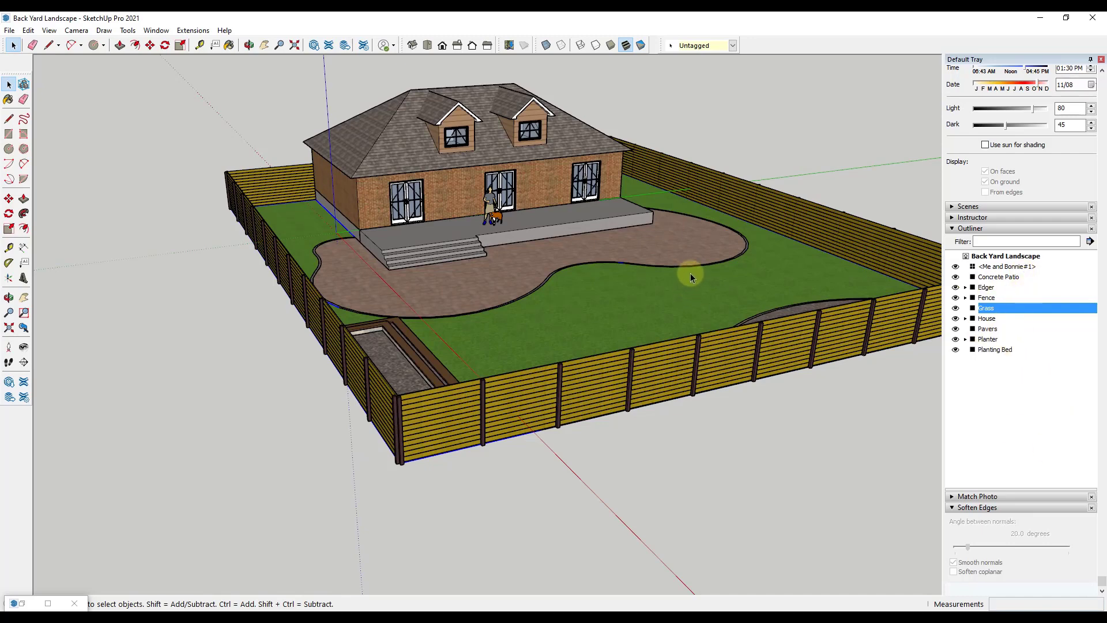
- Draw a 7.5 by 7.5 inch rectangle on top of the concrete patio at its outer corner, farthest from the steps
middle_drag(687, 229, 623, 256)
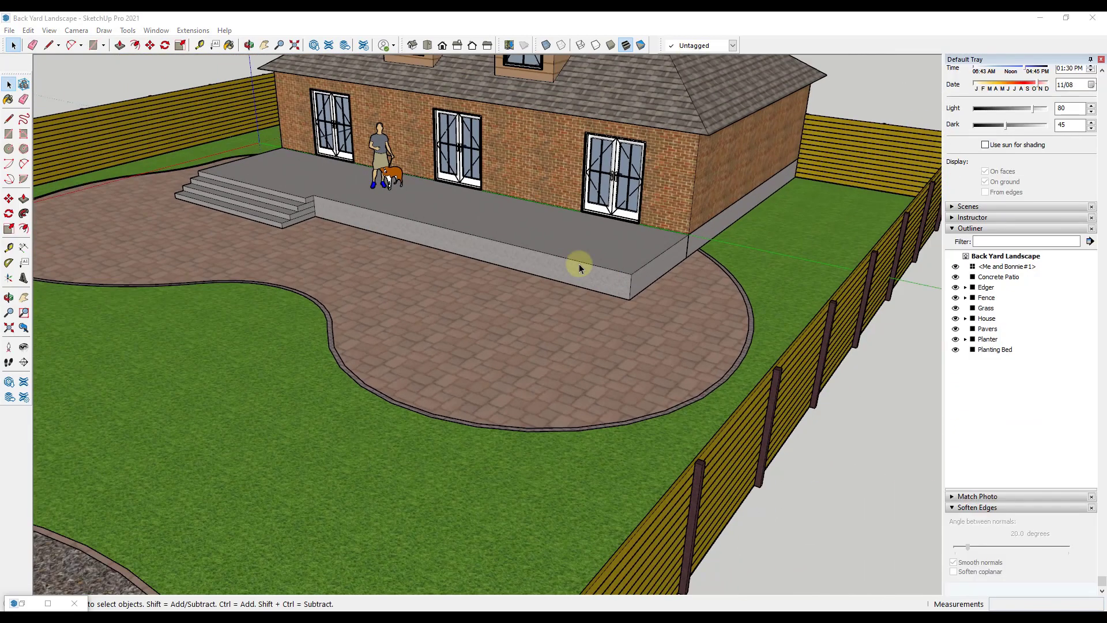
scroll(655, 281, up, 4)
middle_drag(621, 269, 616, 296)
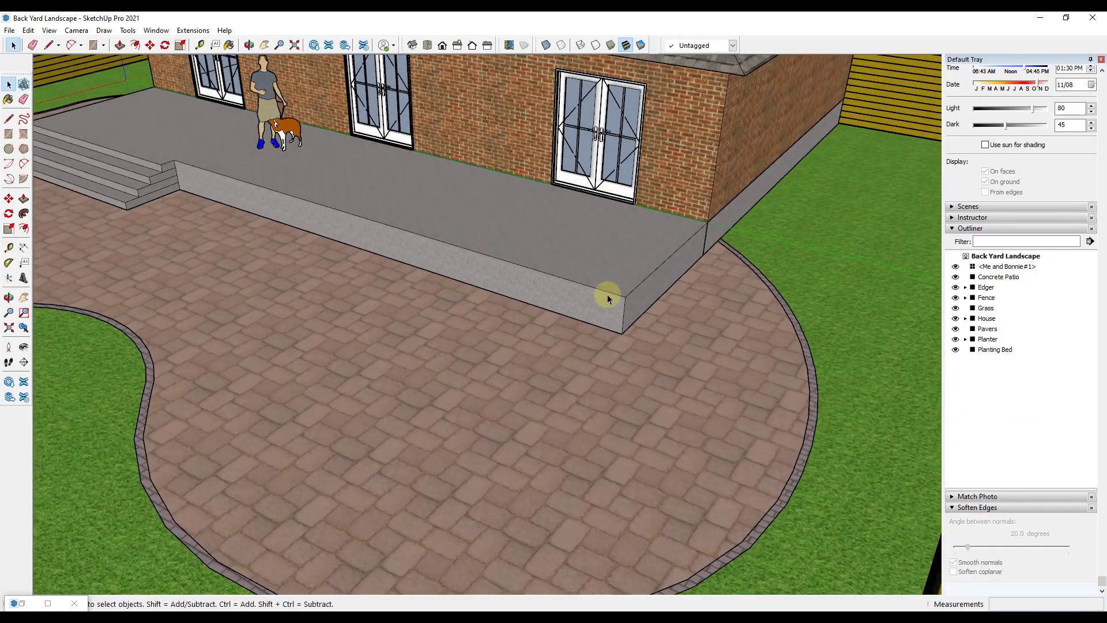
key(r)
click(625, 296)
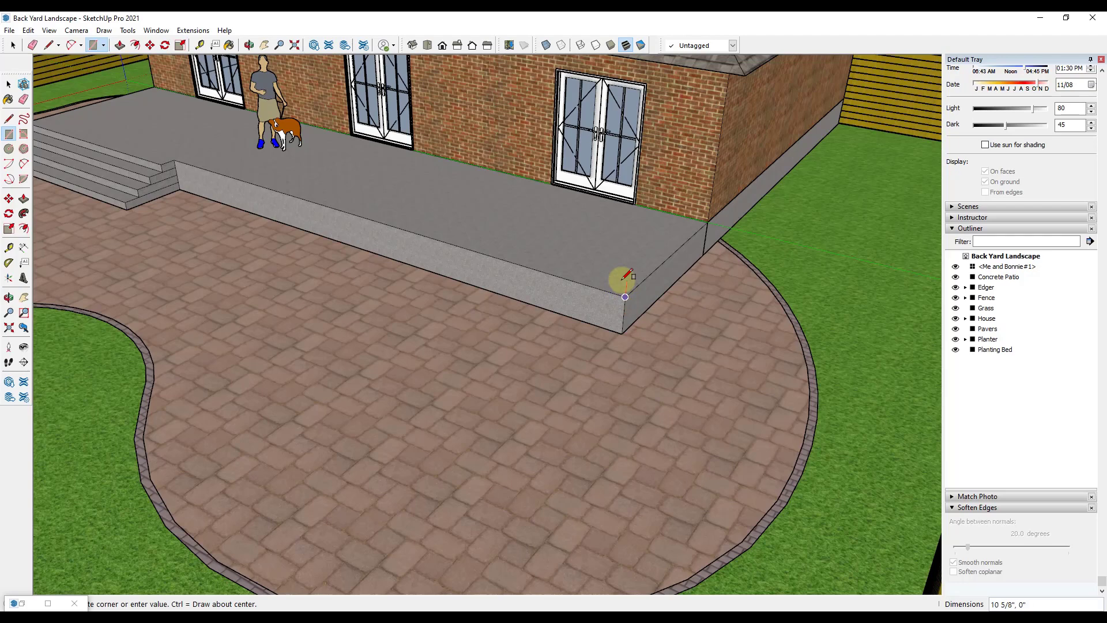
scroll(625, 276, up, 4)
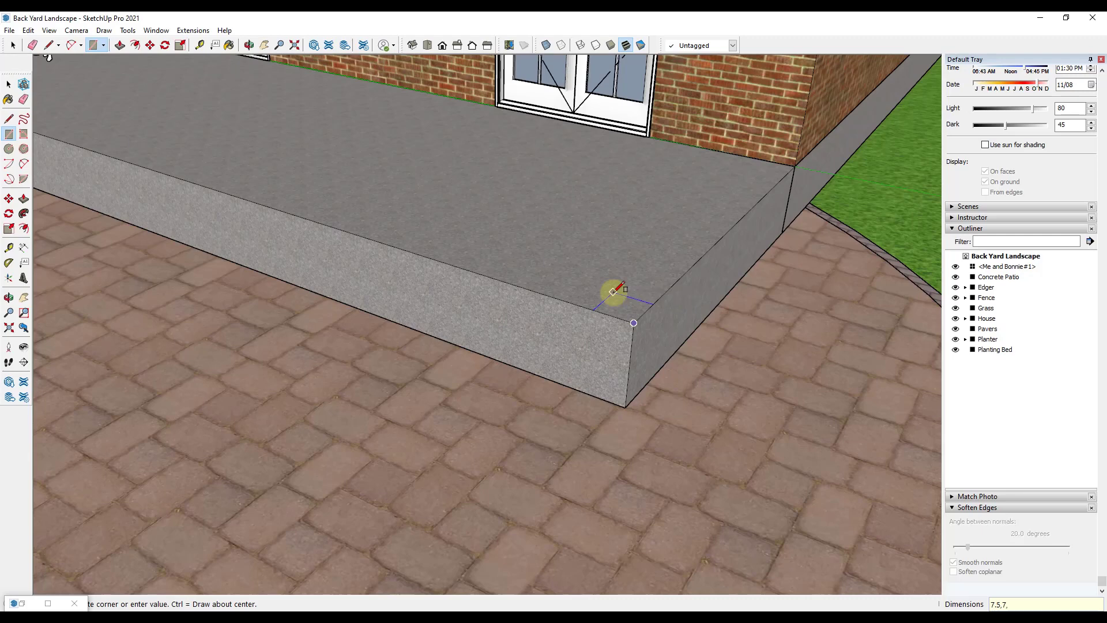
text(5)
key(Return)
- Push/Pull the corner square upward into a vertical post about 8' 3 7/8" tall
key(space)
key(p)
click(627, 313)
scroll(638, 233, down, 8)
middle_drag(645, 224, 640, 238)
click(629, 289)
click(683, 191)
scroll(617, 239, up, 5)
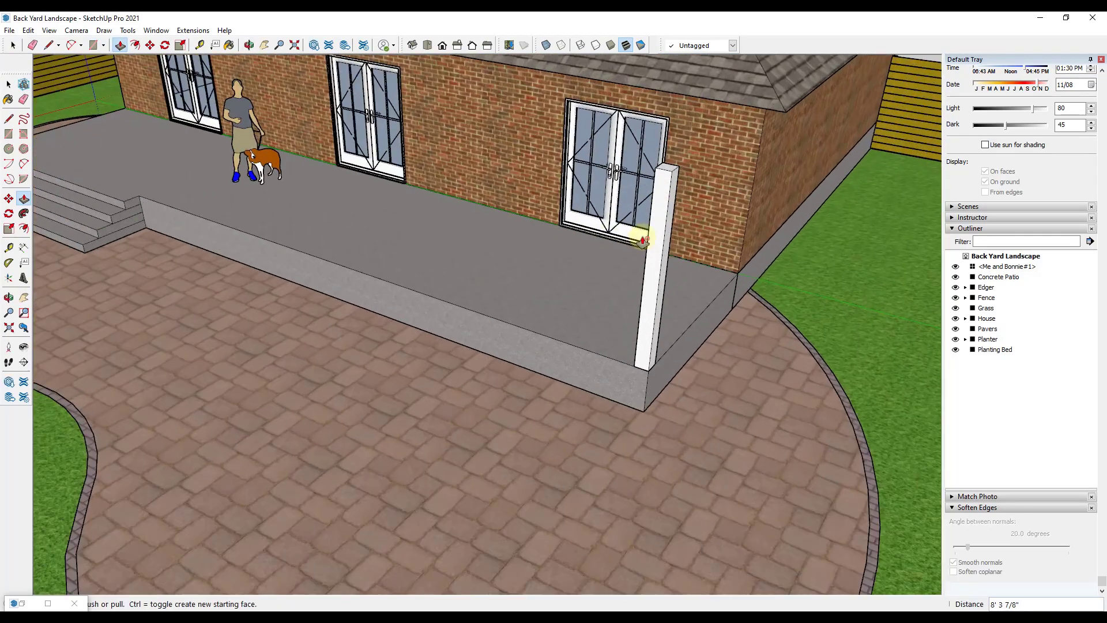
- Turn the entire corner post into a component named Support Post
key(space)
click(657, 233)
right_click(658, 233)
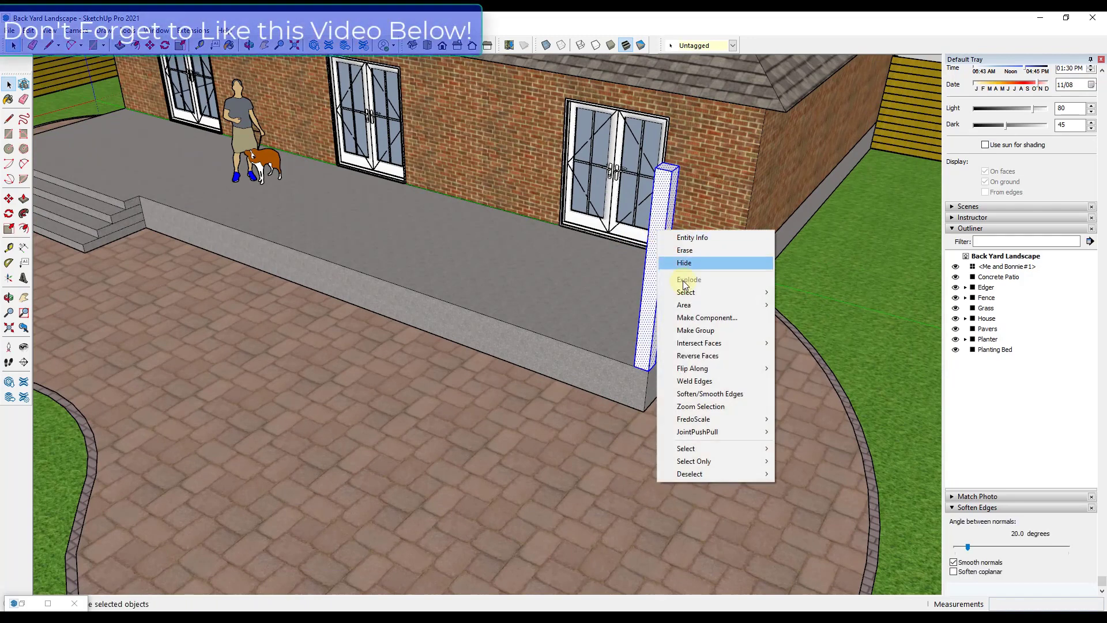
click(695, 317)
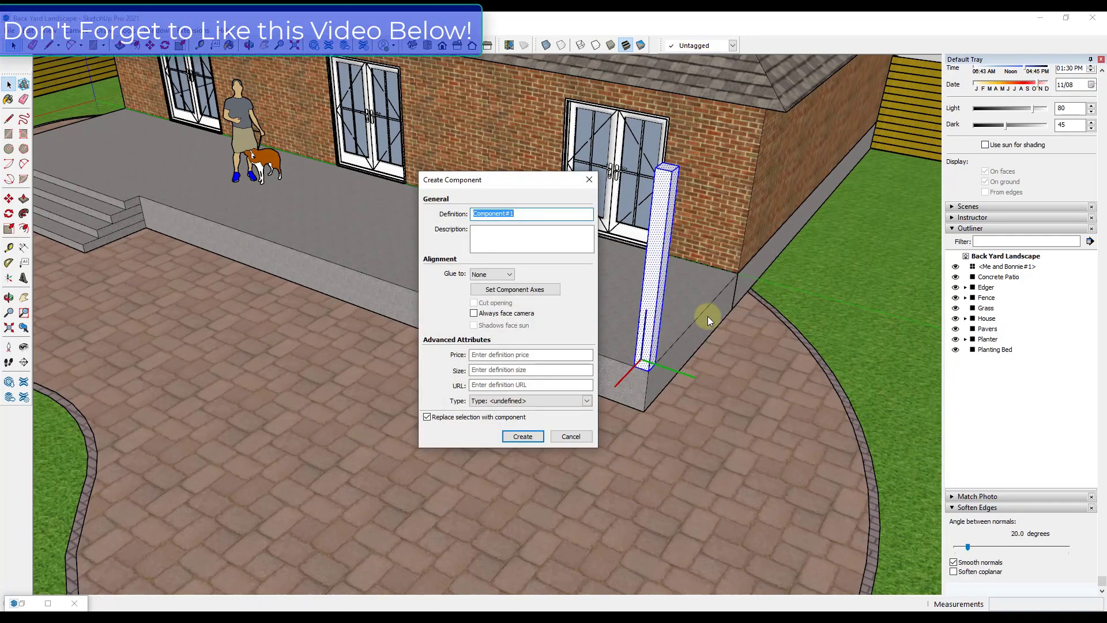
text(Support Post)
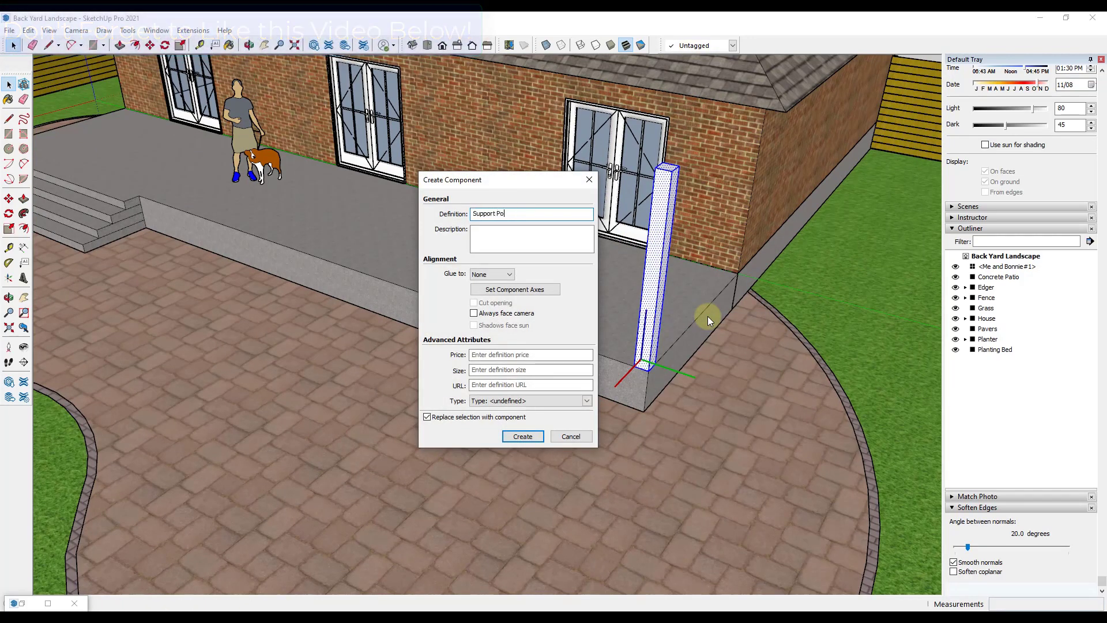
key(Return)
click(528, 342)
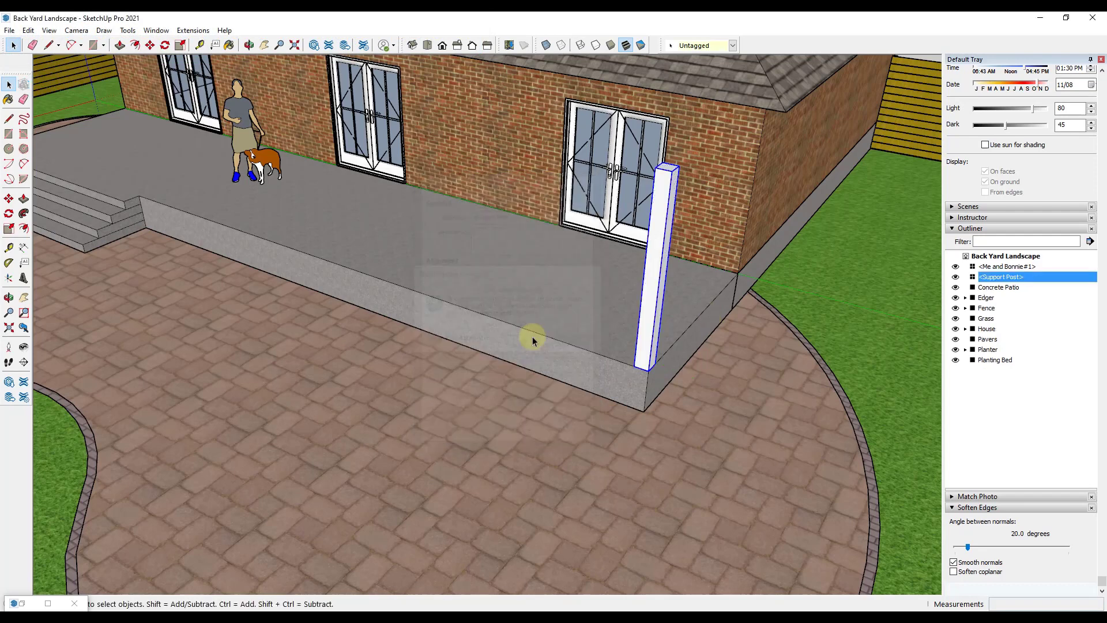
- Copy the support post 12 feet along the front edge of the concrete patio toward the steps
key(m)
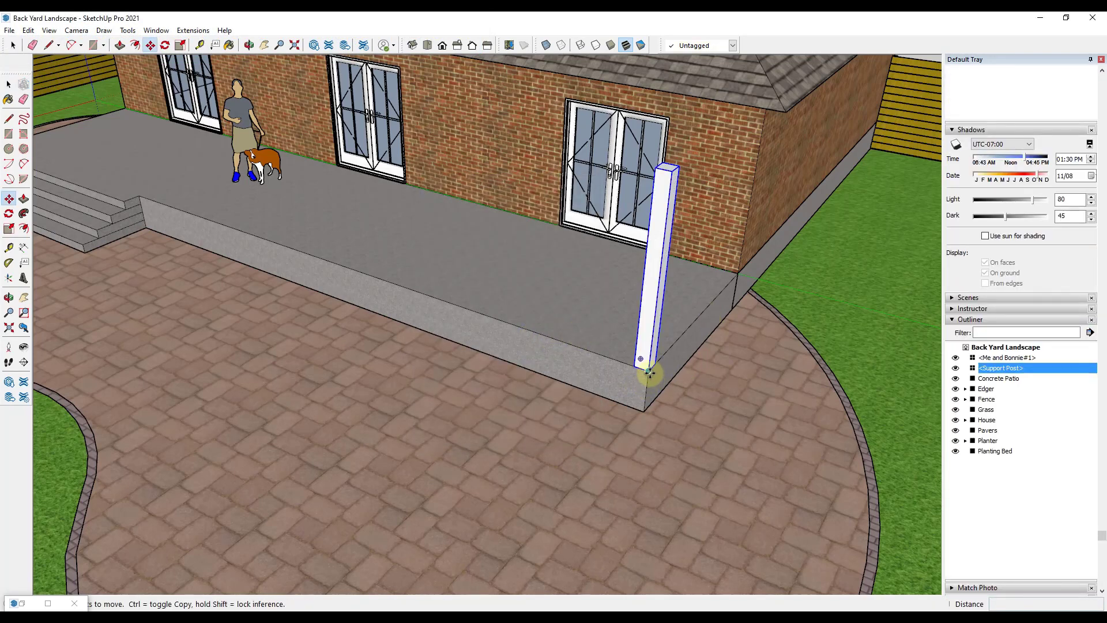
key(ctrl)
click(648, 370)
text(12)
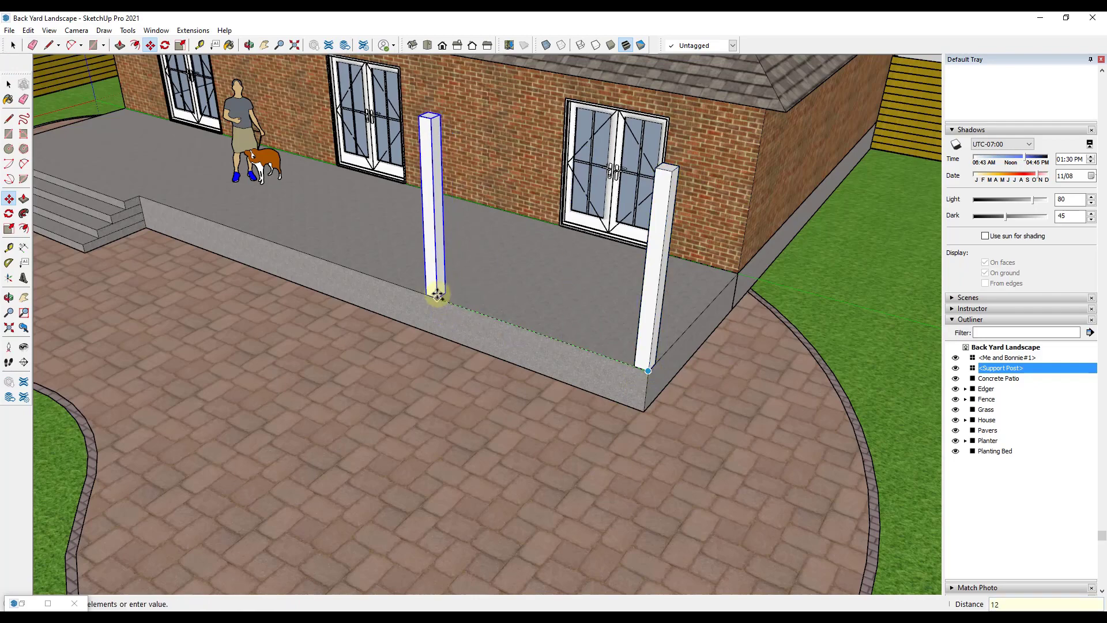
key(Return)
- Copy the second support post 12 feet straight out from the house, over the pavers
middle_drag(457, 274, 549, 266)
scroll(484, 231, down, 3)
key(space)
click(603, 282)
shift+click(427, 240)
click(428, 234)
key(m)
click(423, 264)
key(ctrl)
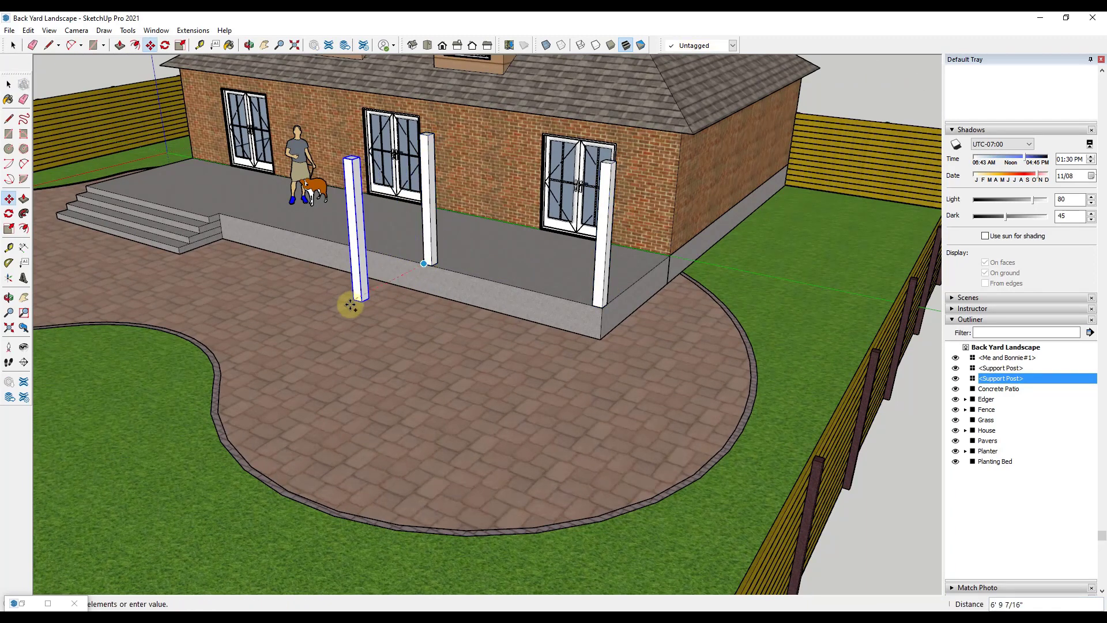
text(12)
key(Return)
key(space)
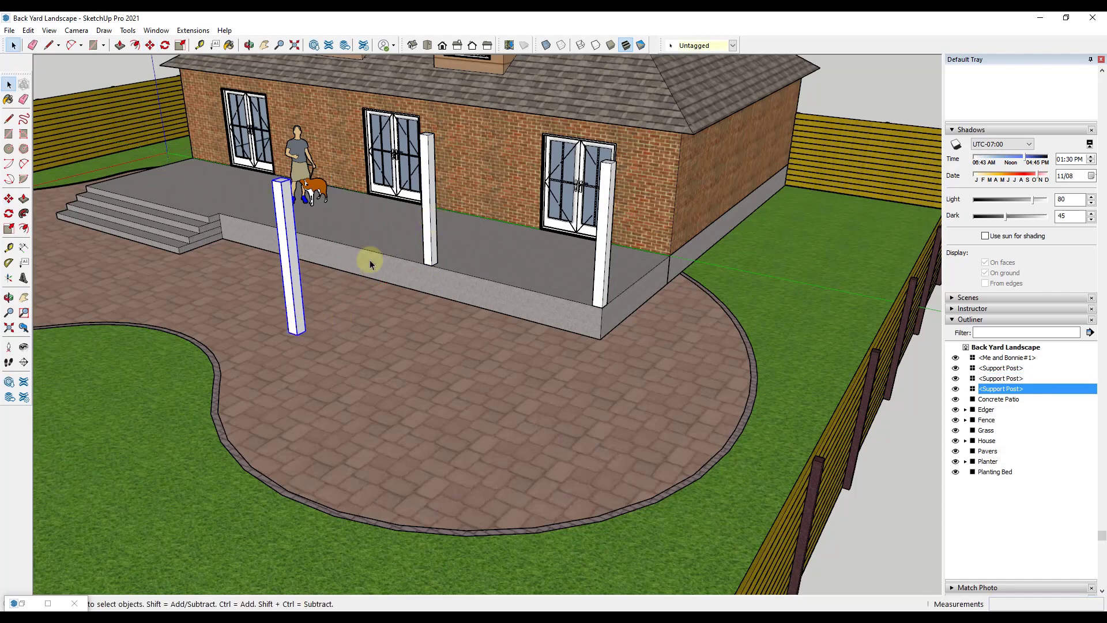
key(m)
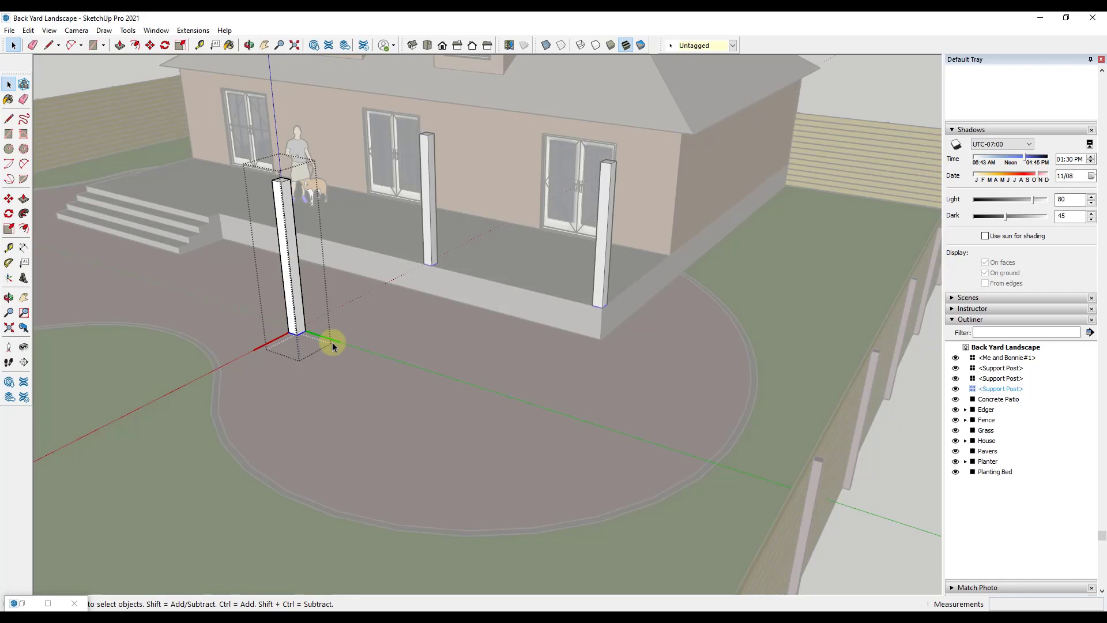
click(304, 331)
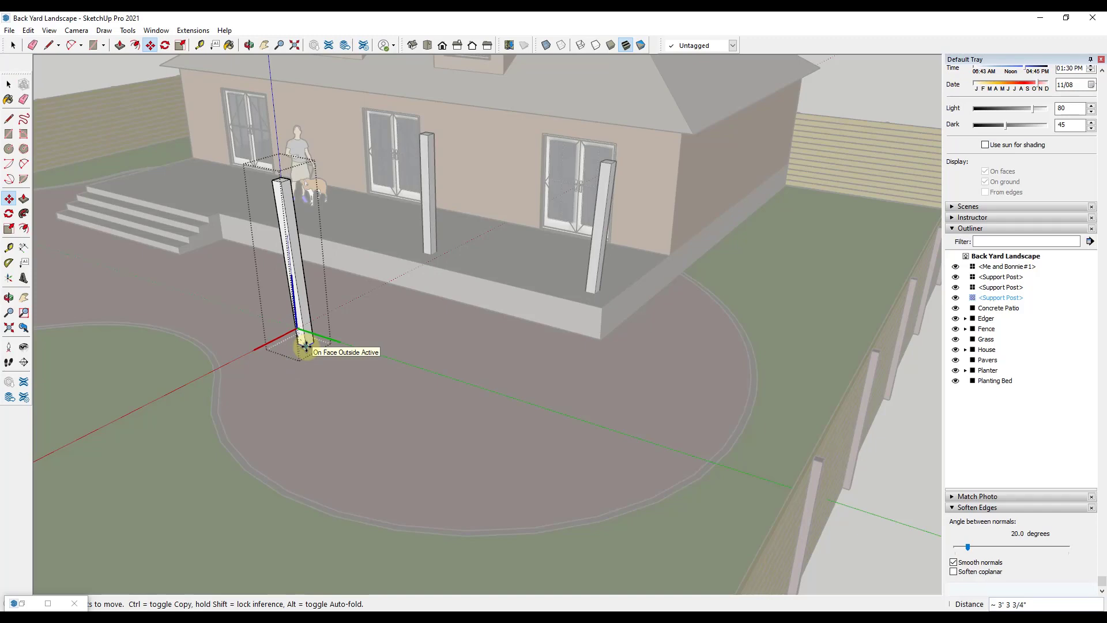
key(Escape)
key(space)
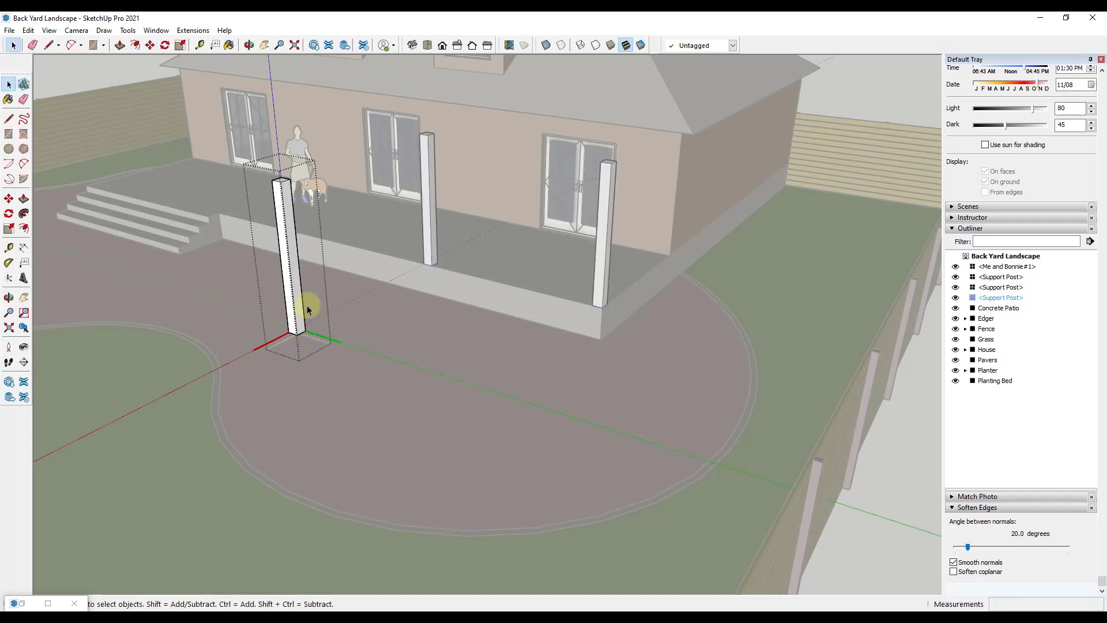
- Make the support post standing on the pavers a unique component, separate from the two posts on the patio
click(307, 304)
right_click(292, 288)
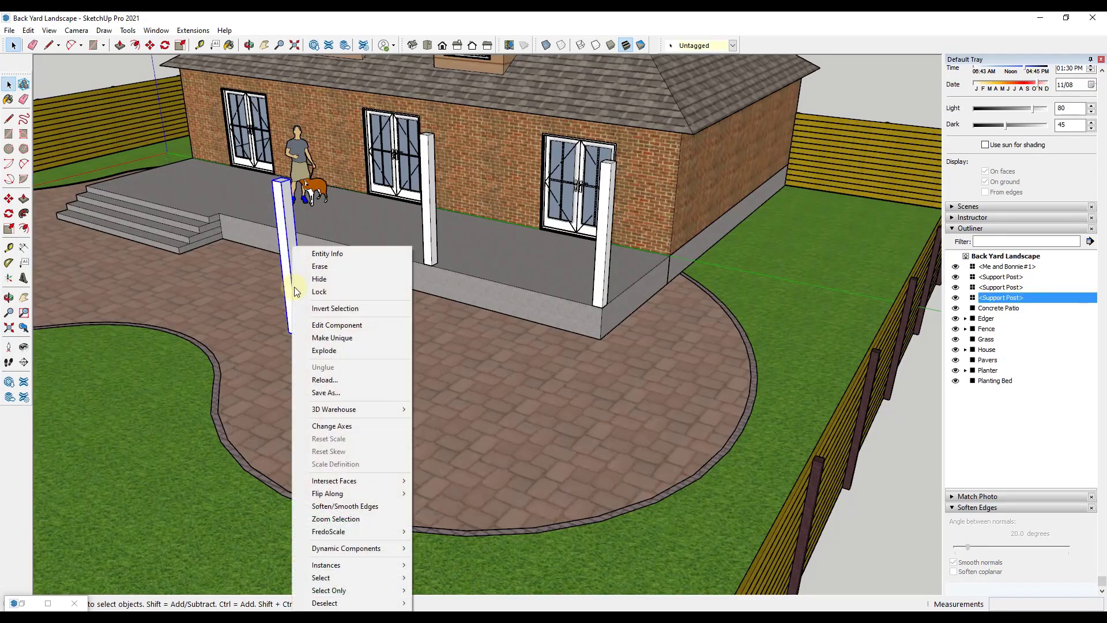
click(346, 338)
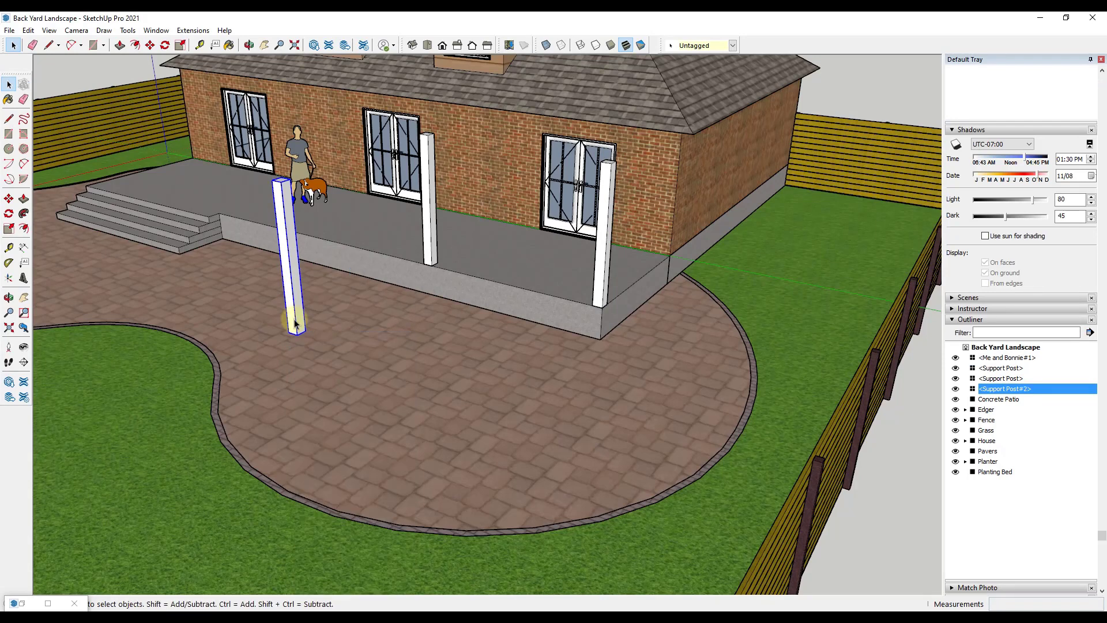
- Inside the unique post, move its bottom face down 2 feet so the post reaches the paver surface
double_click(294, 323)
key(m)
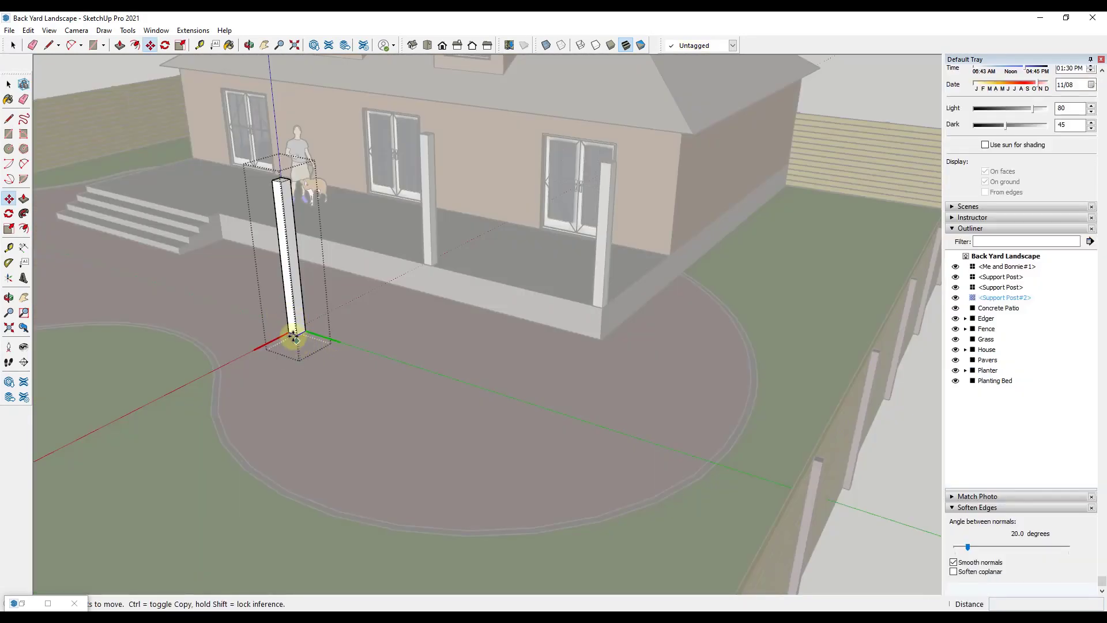
click(296, 335)
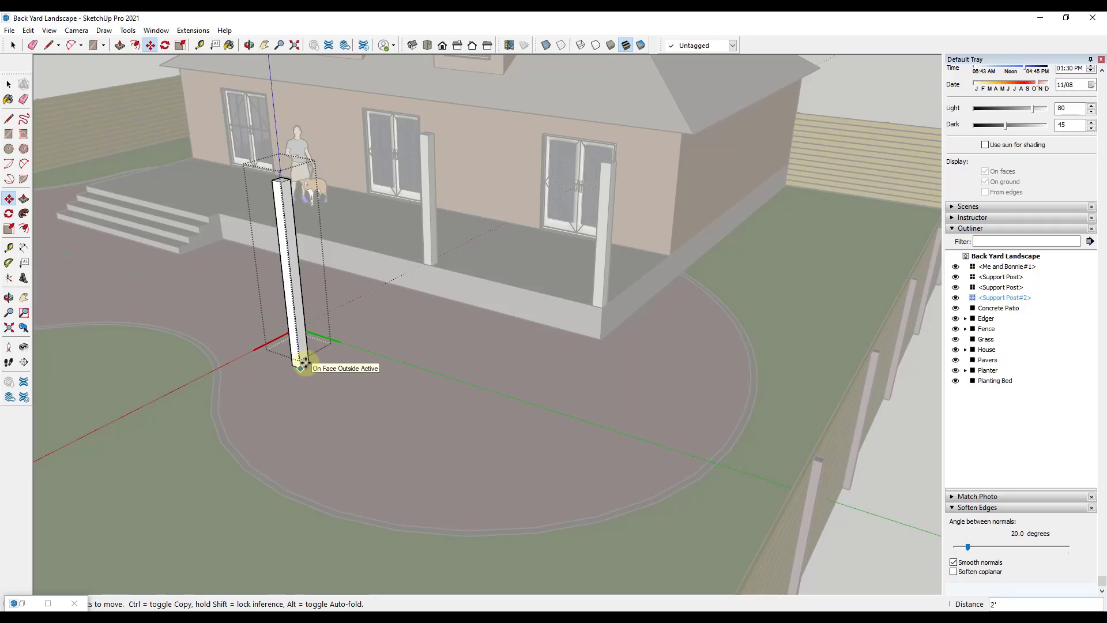
click(301, 365)
key(space)
click(334, 359)
- Copy the lengthened post across the pavers parallel to the patio edge, in line with the patio's corner post
click(297, 363)
key(m)
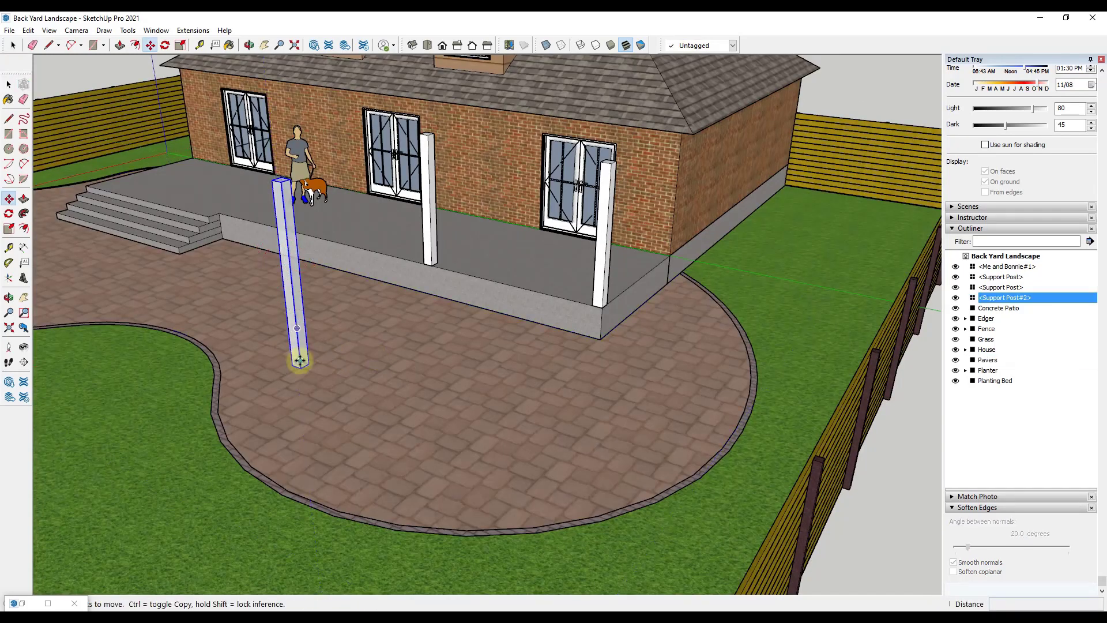
click(300, 368)
key(ctrl)
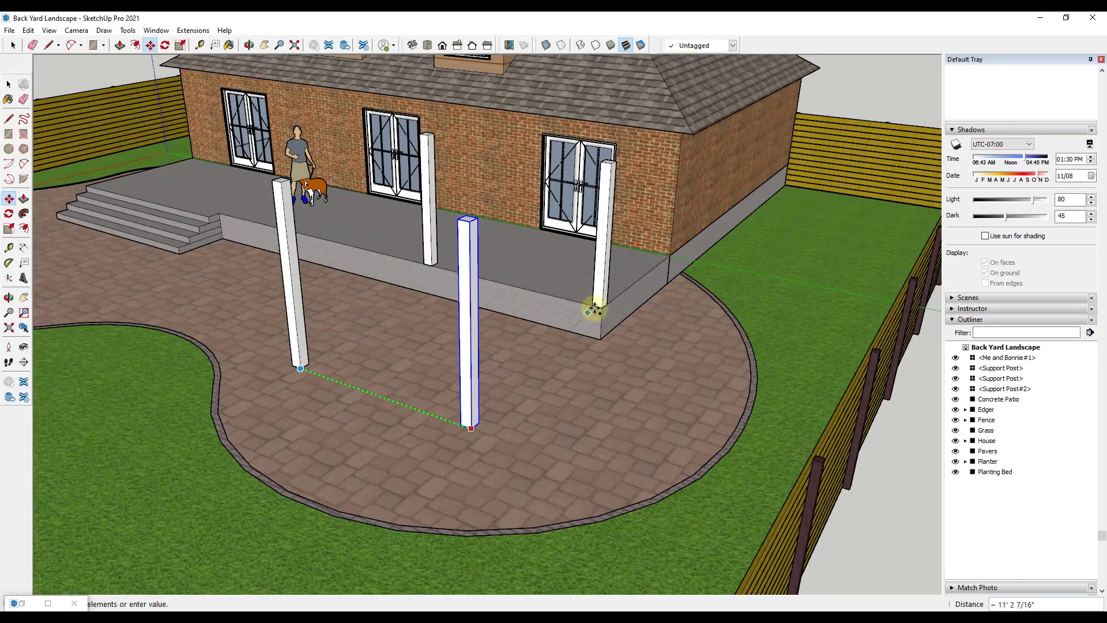
click(600, 306)
- Draw an upright beam profile 7.25 inches tall on top of the copied paver post, across its full width
middle_drag(477, 342, 442, 270)
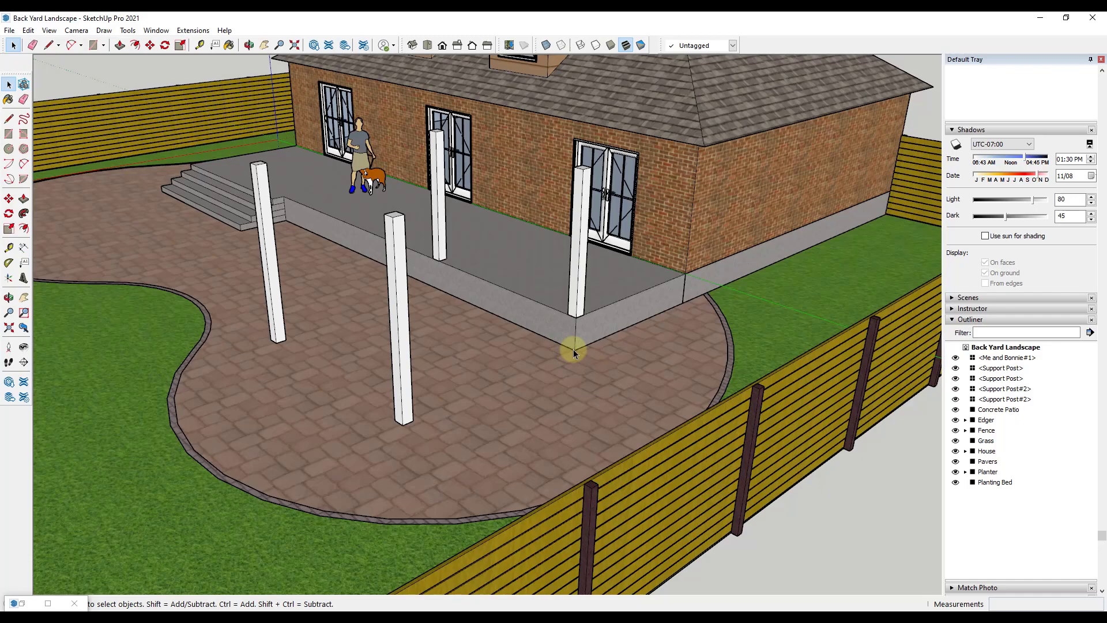
middle_drag(422, 335, 526, 336)
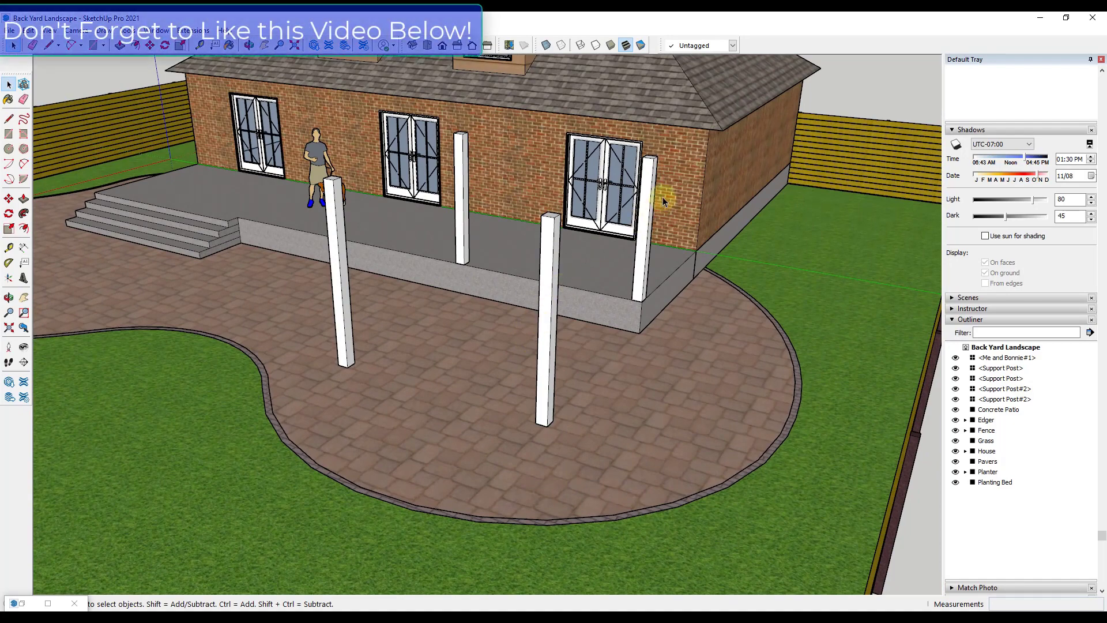
scroll(557, 195, up, 2)
scroll(557, 195, up, 4)
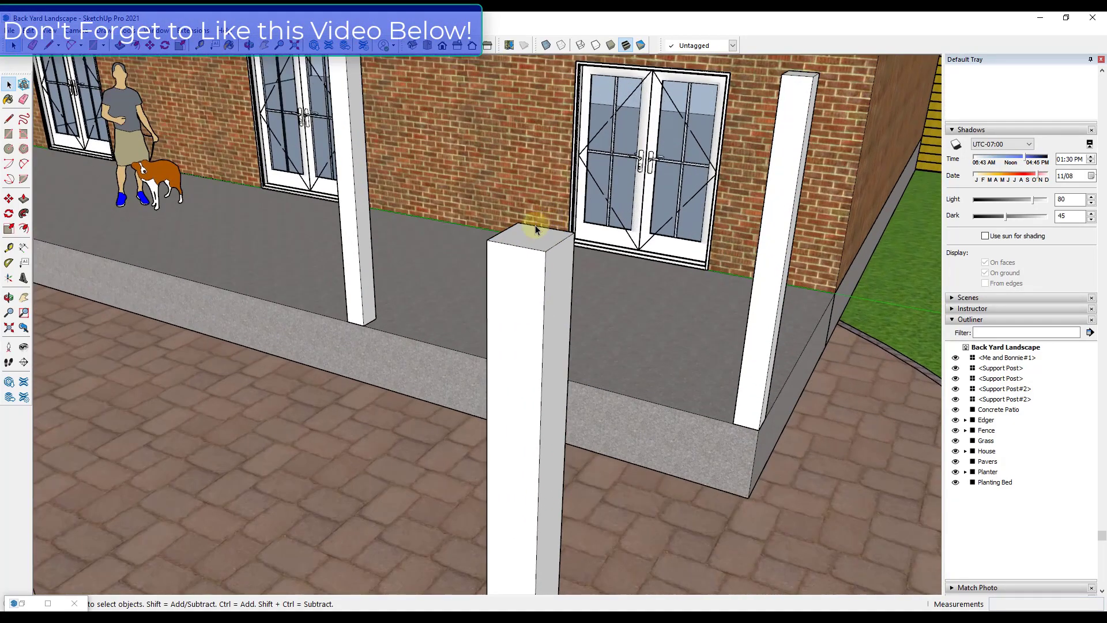
scroll(537, 236, up, 1)
scroll(530, 242, down, 6)
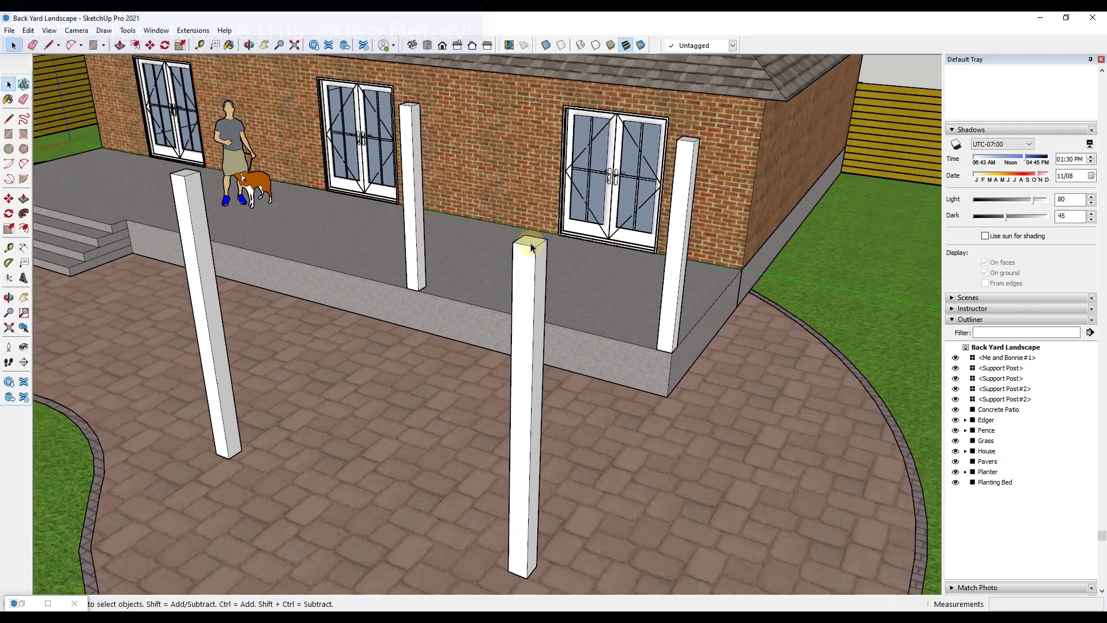
scroll(524, 219, down, 4)
scroll(534, 219, up, 5)
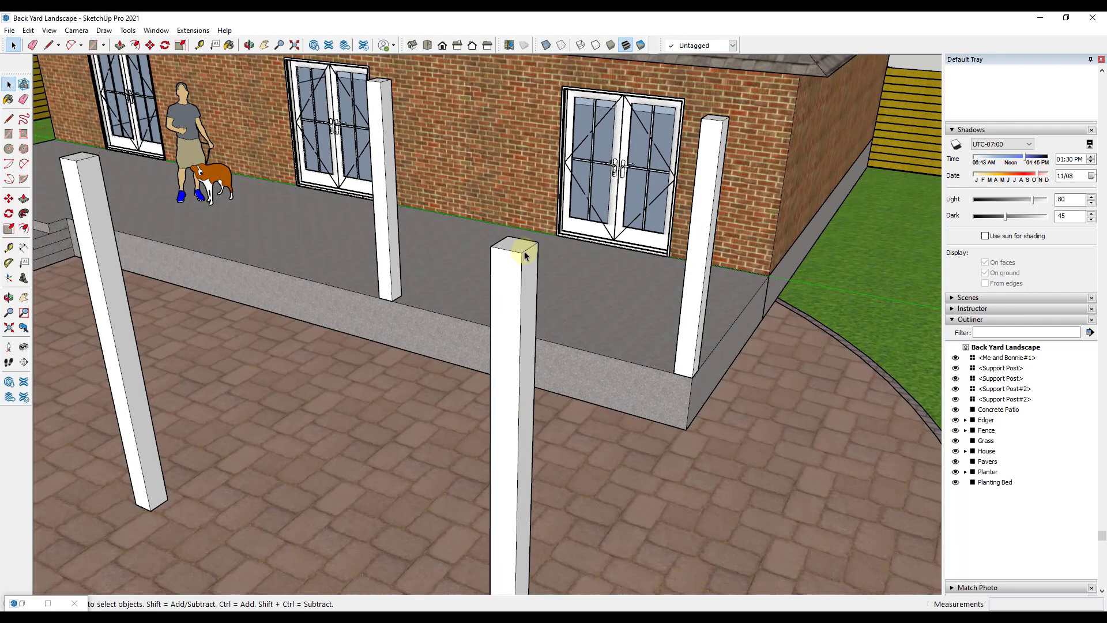
key(l)
click(521, 255)
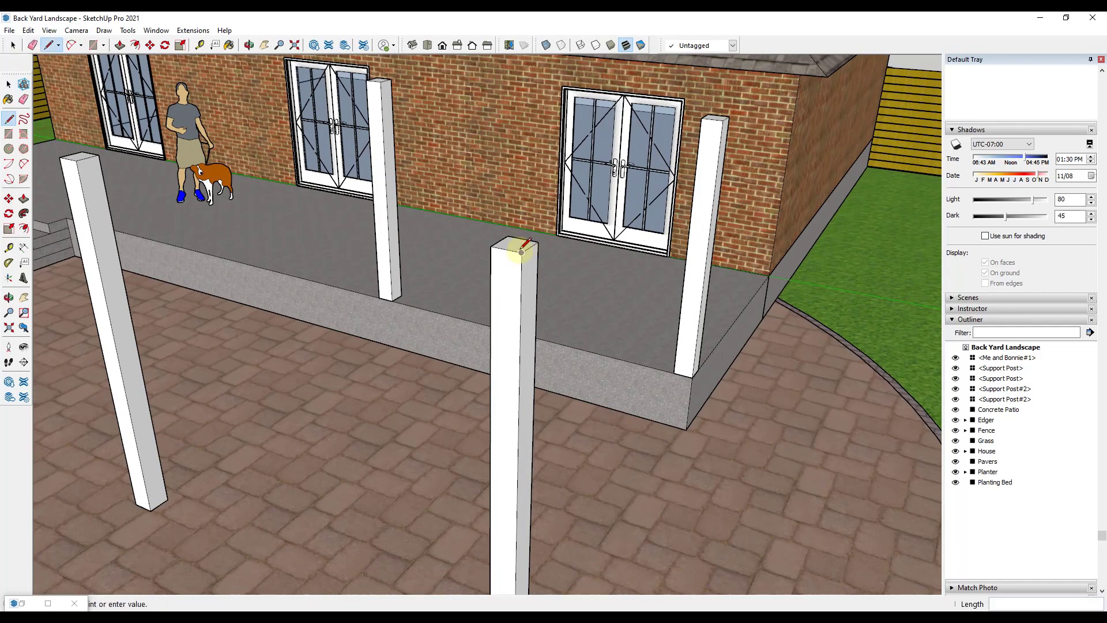
scroll(526, 144, down, 2)
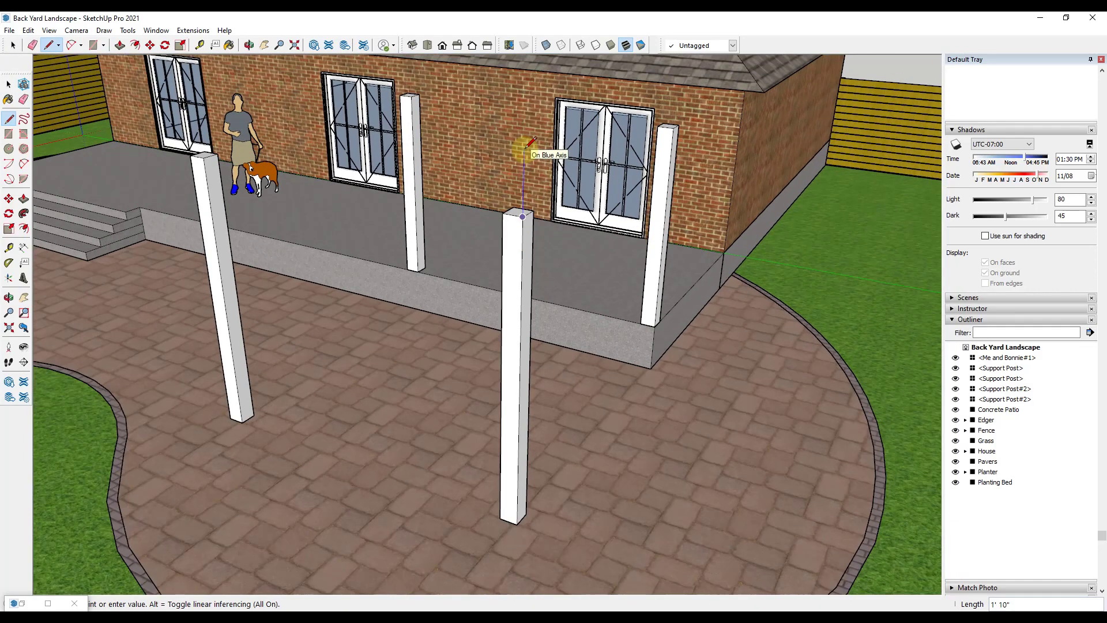
key(Up)
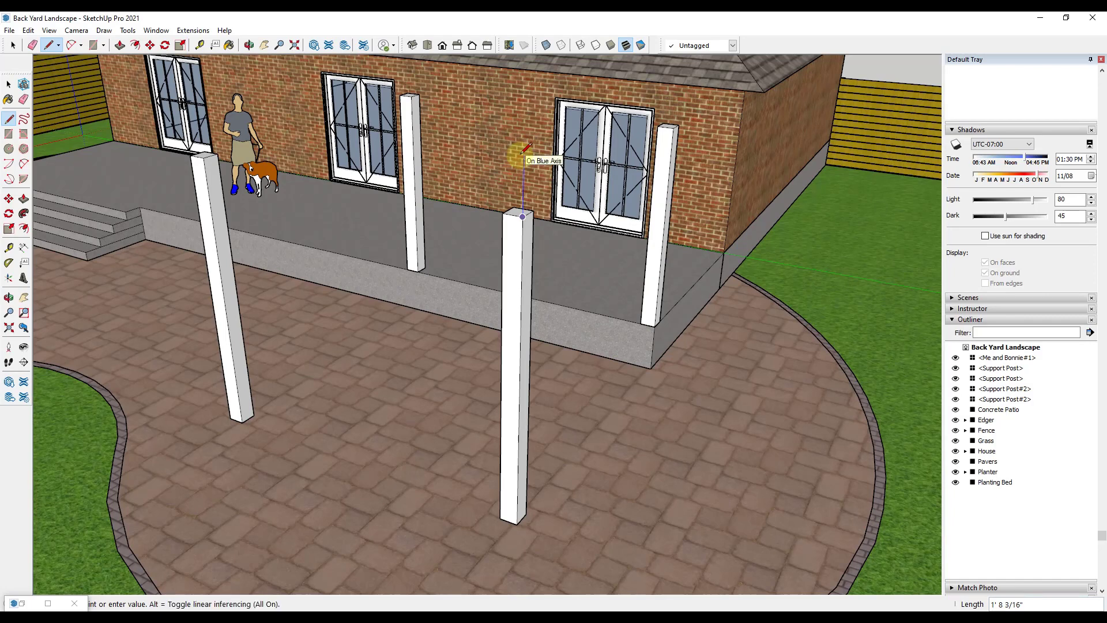
text(7.25)
key(Return)
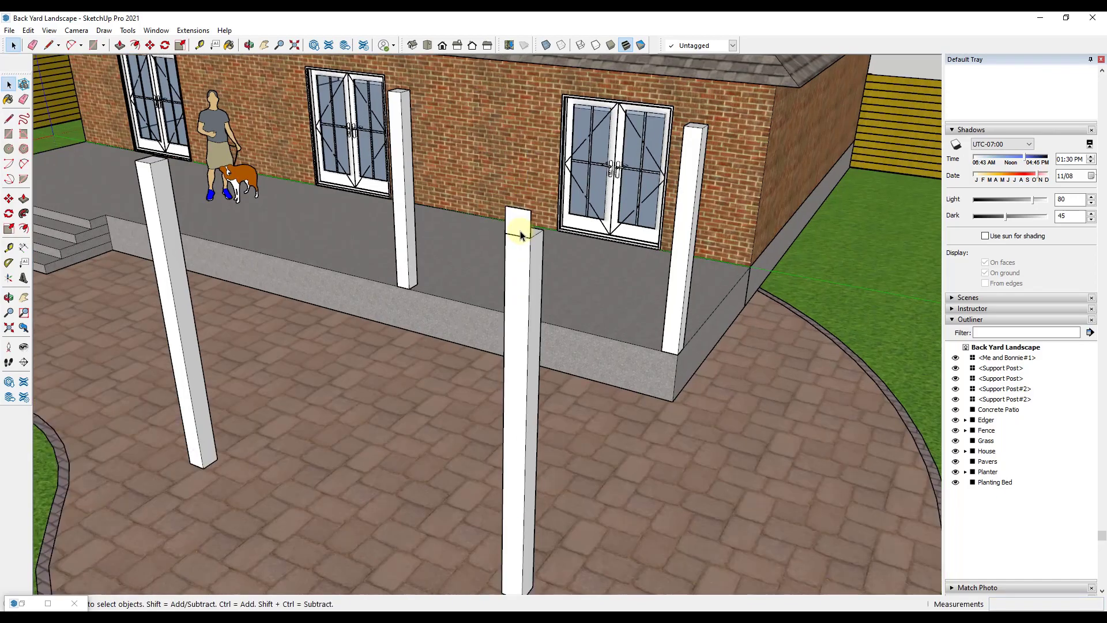
- Push/Pull the profile toward the house across the patio's corner post to form a beam 12' 7 1/2" long
key(p)
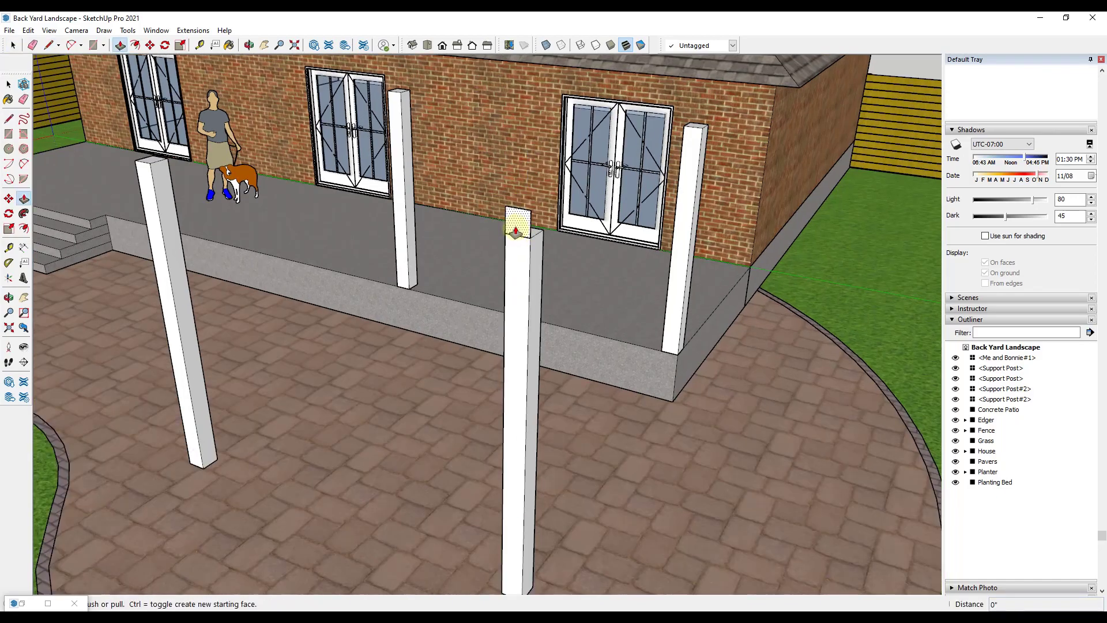
click(516, 231)
click(708, 125)
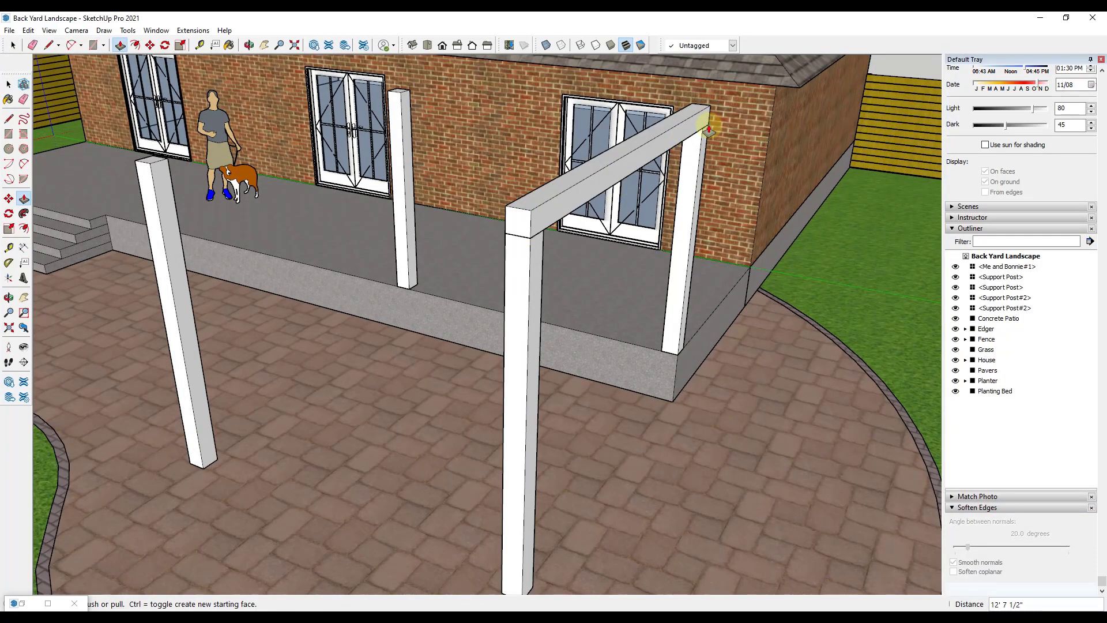
- Push/Pull the beam's outer end face inward 7 1/2" as a new starting face, splitting off a block above the paver post
middle_drag(522, 233, 928, 223)
scroll(676, 171, up, 3)
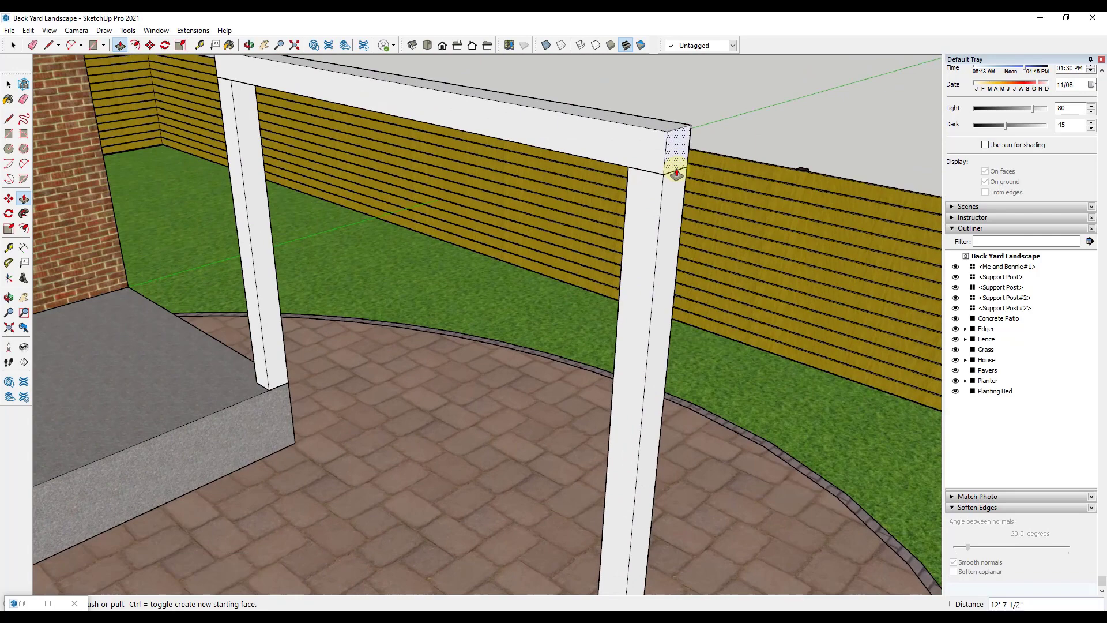
scroll(640, 158, down, 5)
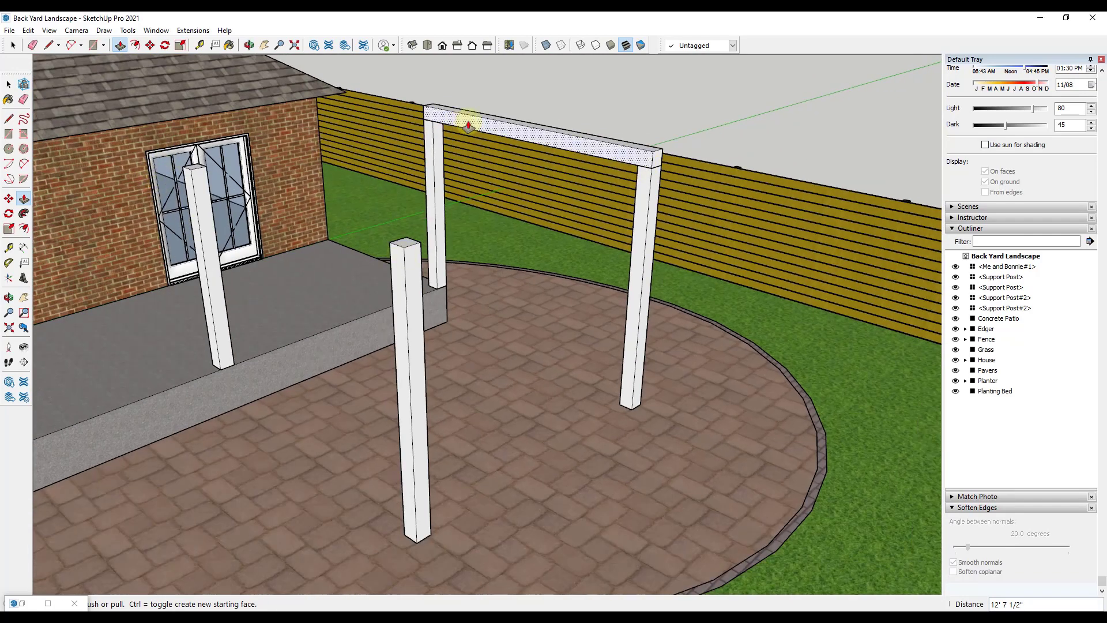
scroll(669, 162, up, 3)
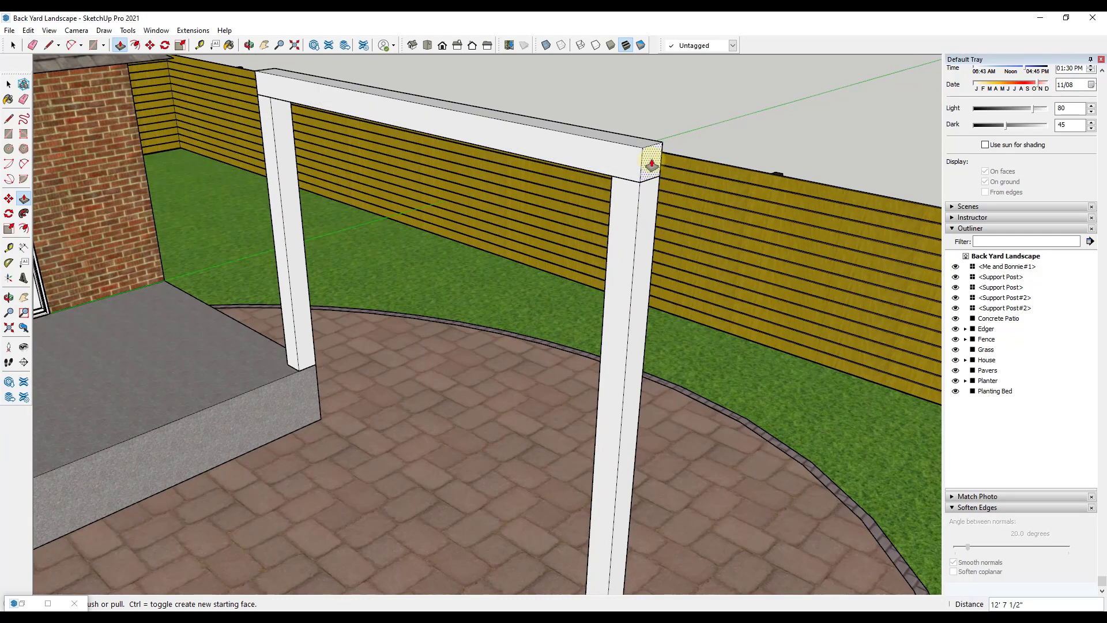
click(649, 167)
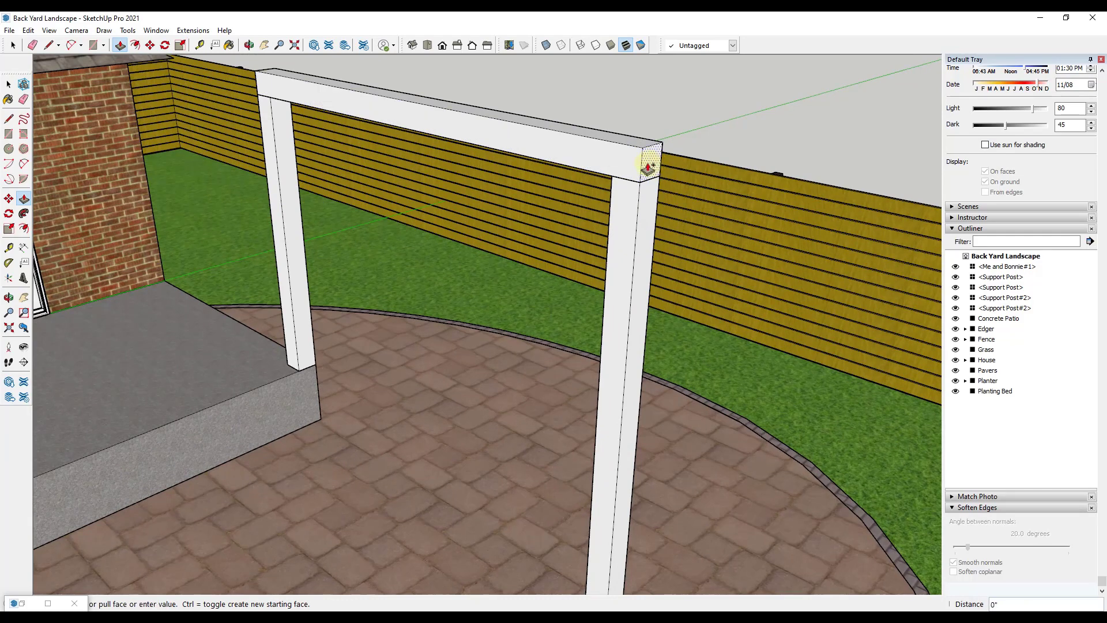
click(612, 180)
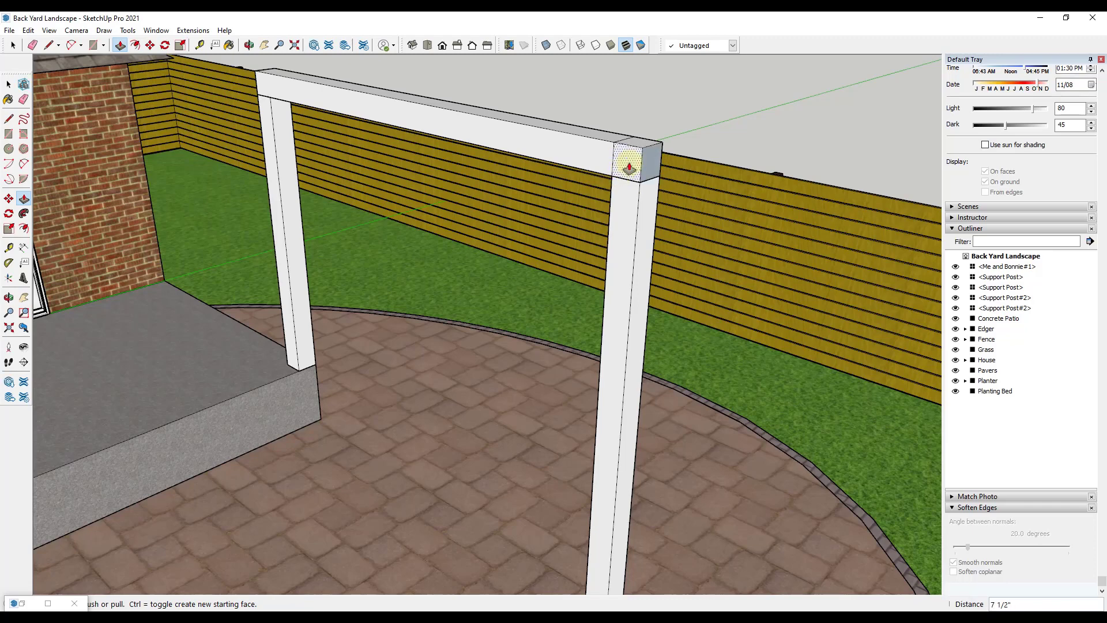
- Push/Pull the block's side face across the top of the other paver post to form a second beam, and reverse its outward face
key(space)
scroll(630, 167, down, 4)
key(p)
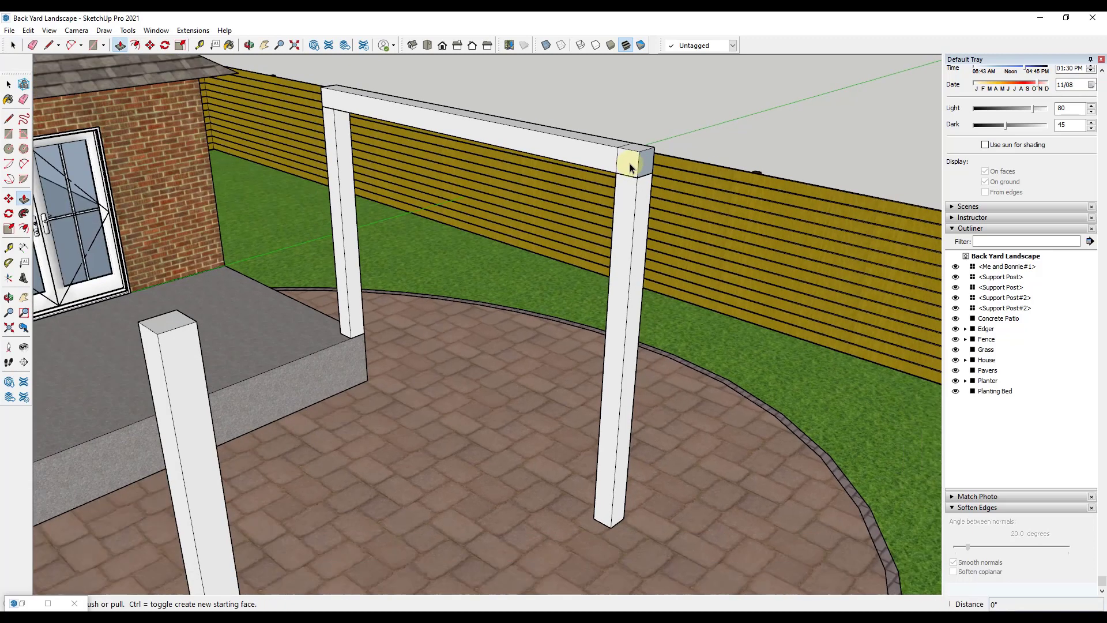
click(627, 167)
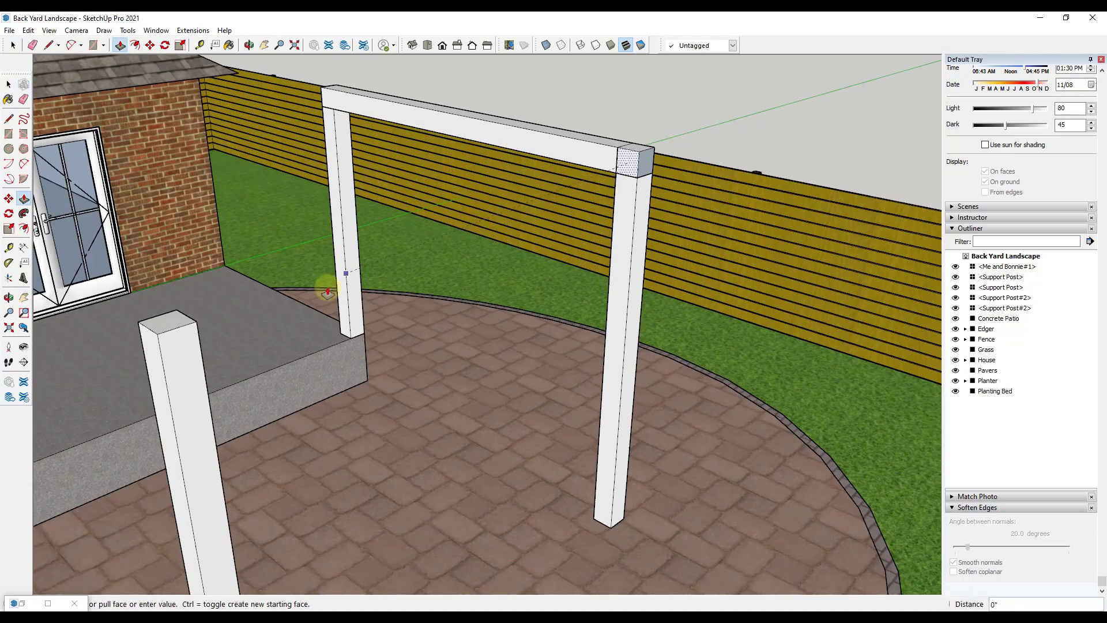
click(165, 340)
key(space)
right_click(519, 201)
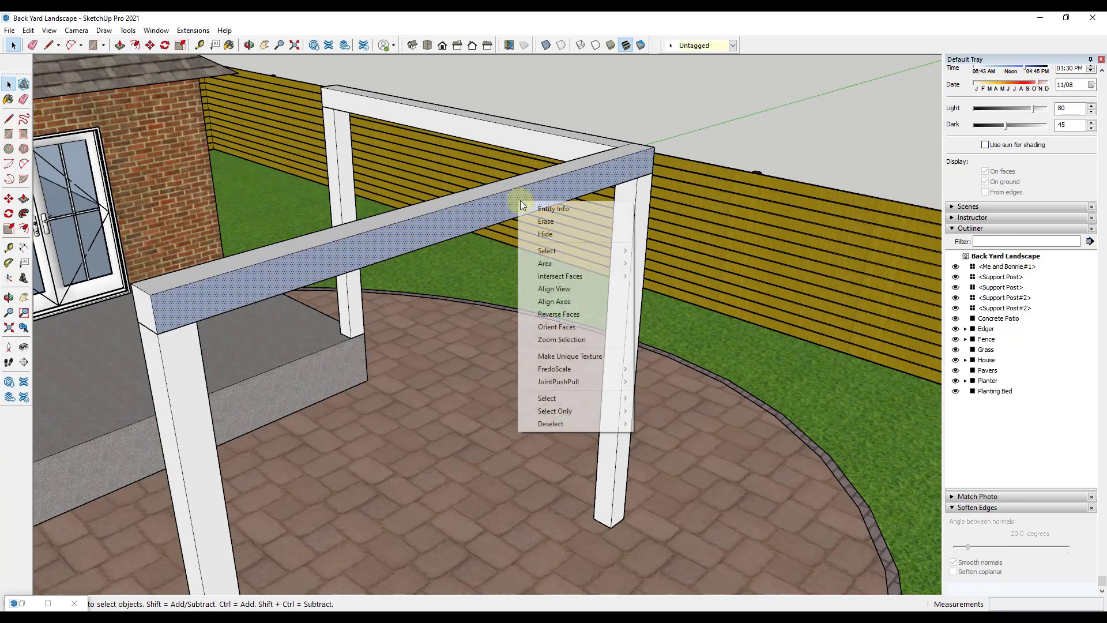
click(579, 313)
- Push/Pull a beam along the patio edge from the corner post to the other patio post, and split its end 7 1/2" inward
middle_drag(284, 265, 519, 202)
scroll(256, 238, down, 4)
mouse_move(256, 238)
middle_down()
mouse_move(593, 225)
mouse_move(675, 188)
middle_up()
scroll(268, 216, down, 3)
click(294, 45)
scroll(447, 187, up, 10)
key(p)
click(148, 198)
click(596, 412)
key(space)
middle_drag(595, 412, 185, 286)
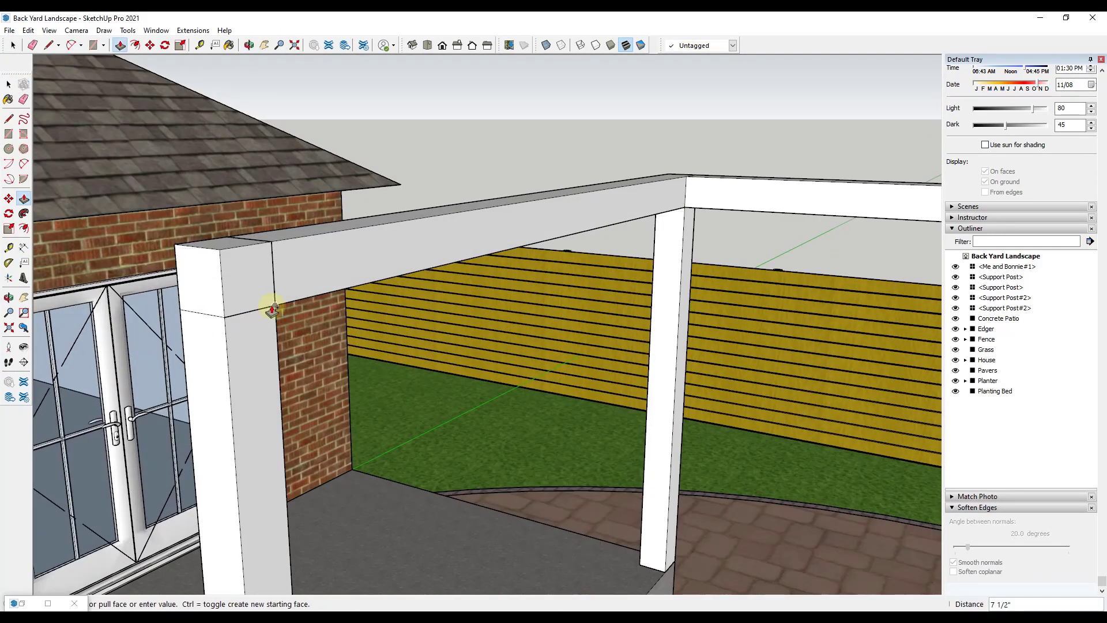
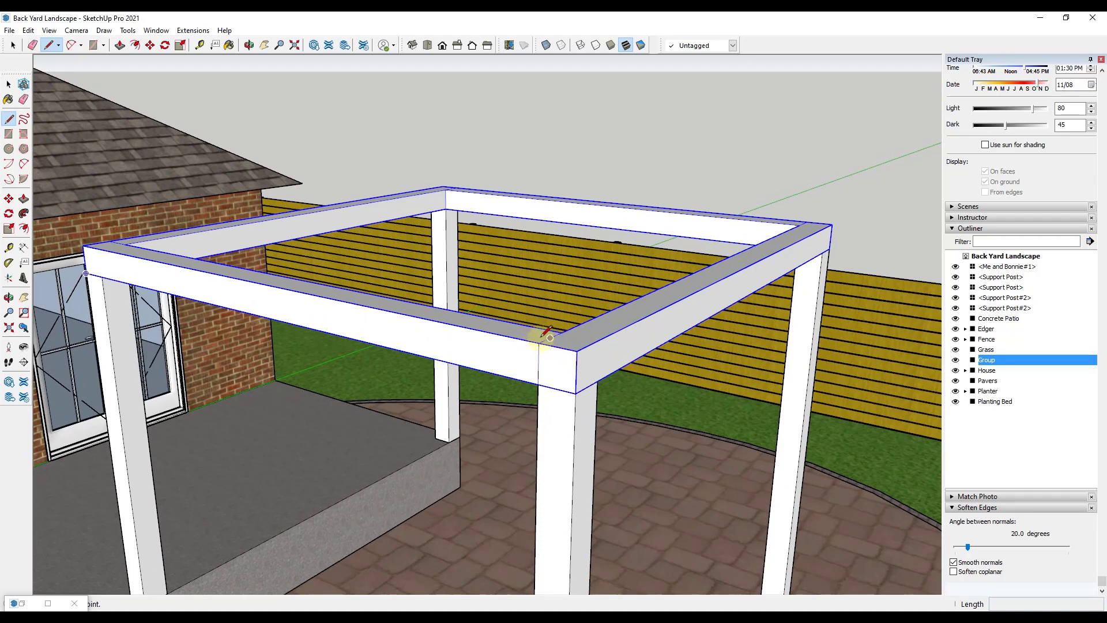
- Draw an upright rectangular profile 3.5" wide on top of the front frame beam, beside the seam at the outer corner
click(538, 343)
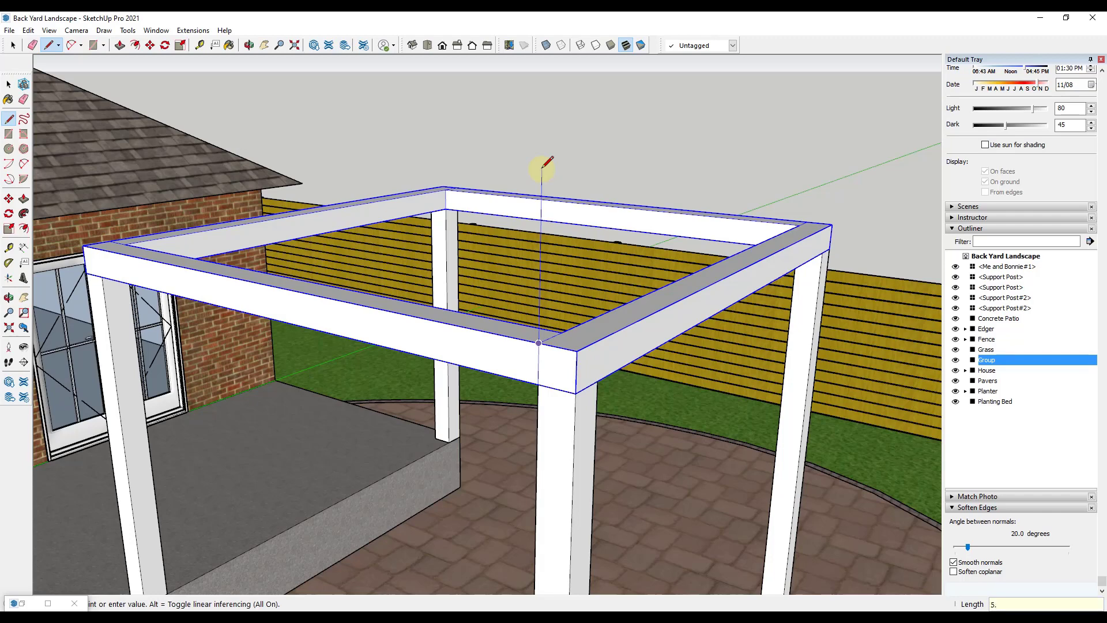
key(Return)
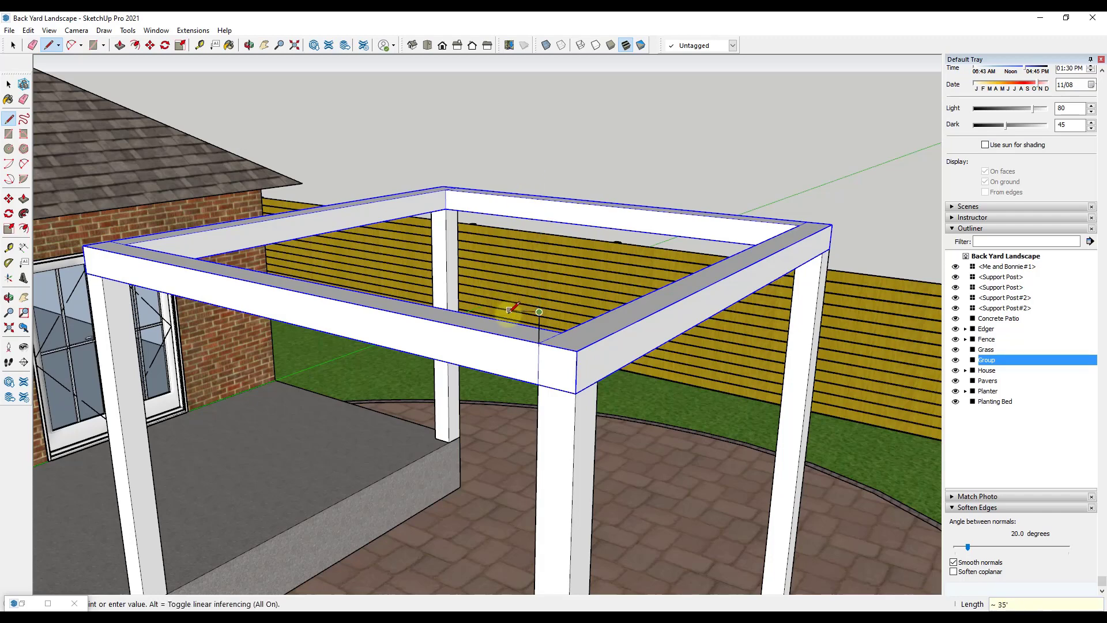
middle_drag(515, 301, 588, 397)
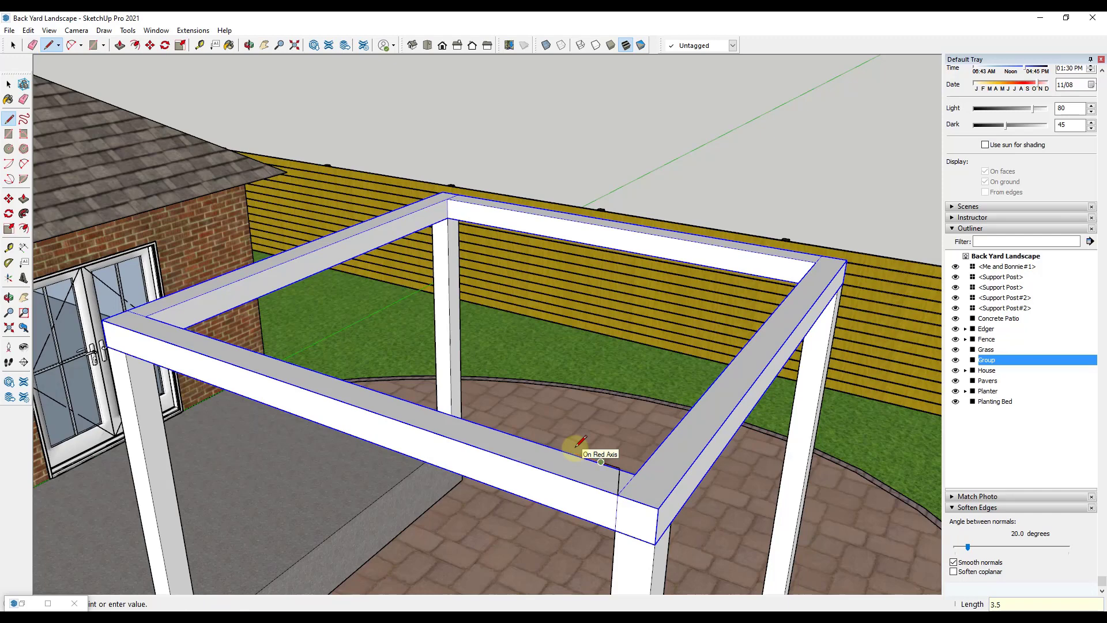
key(Return)
scroll(600, 469, up, 2)
click(602, 502)
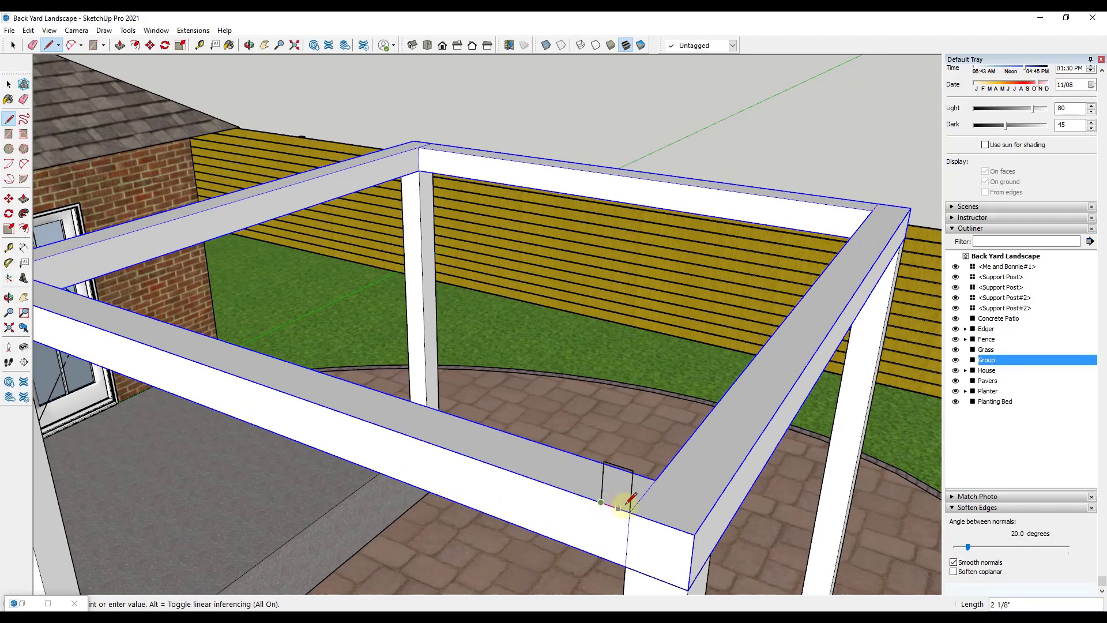
- Push/Pull the profile 12' 7 1/2" across the frame to the outer edge of the opposite beam
key(p)
click(619, 497)
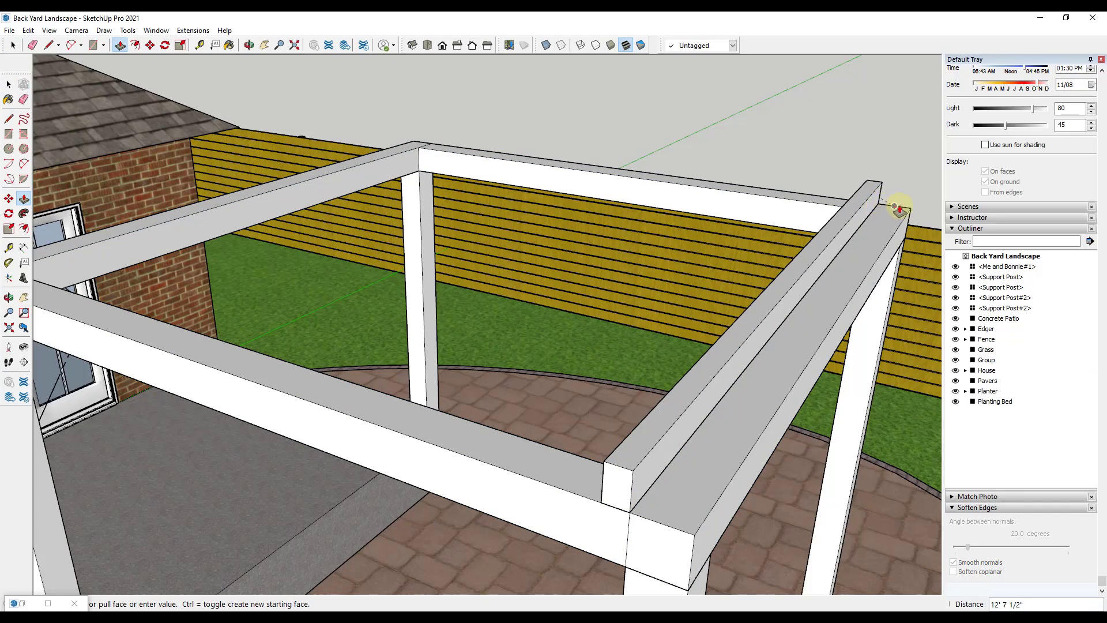
click(910, 211)
- Make the whole new beam a component named Support Beams - 4 x 6
key(space)
triple_click(811, 256)
right_click(811, 258)
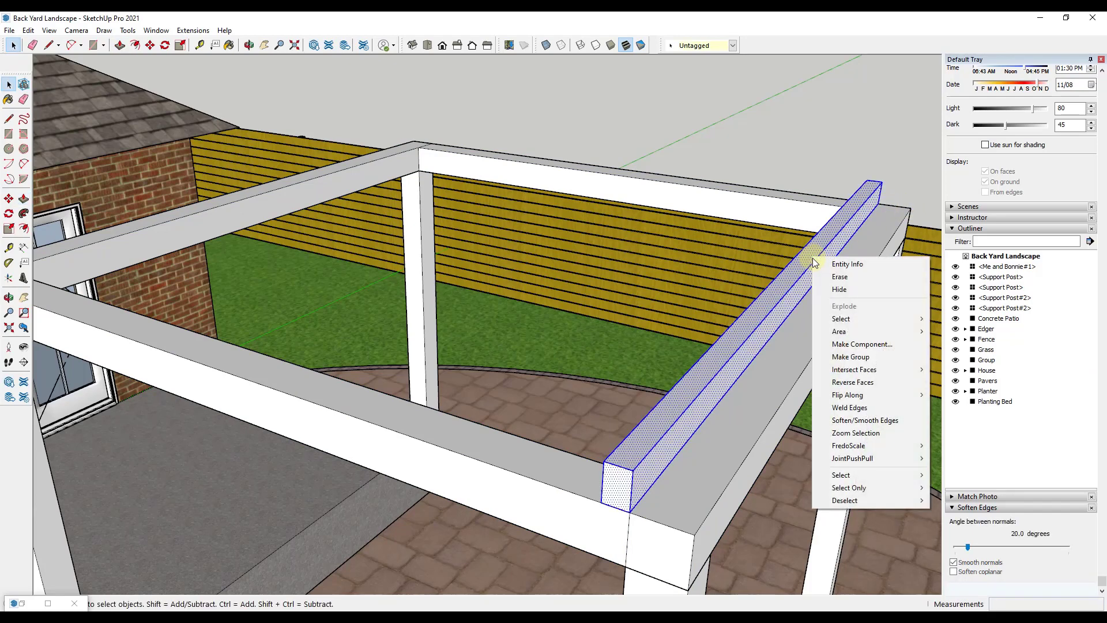
click(852, 344)
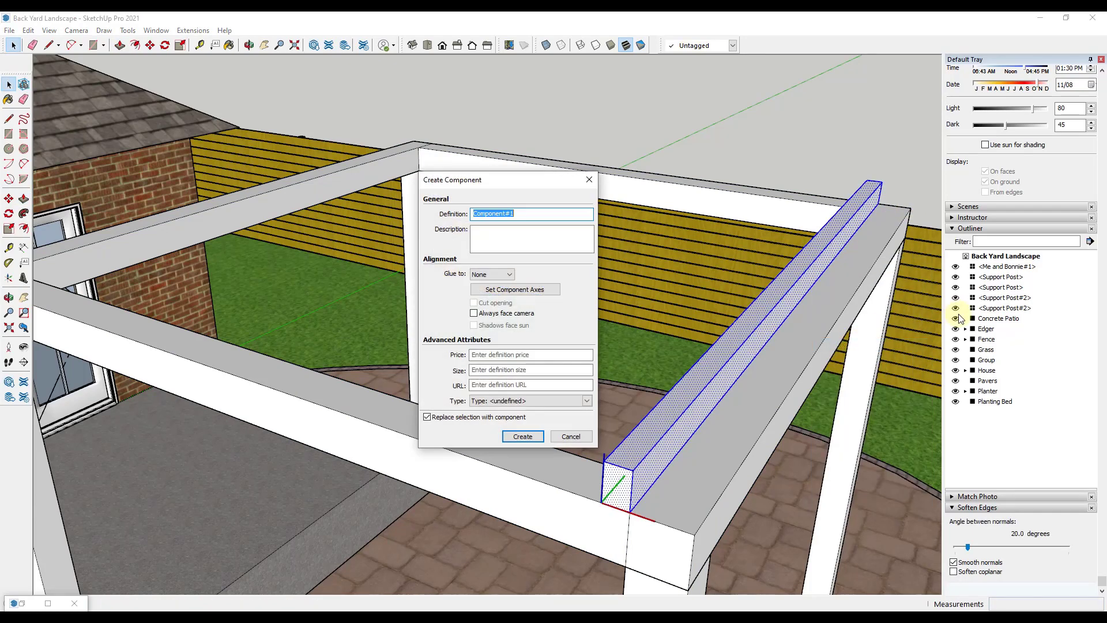
text(Support Beams - 4 x 6)
key(Return)
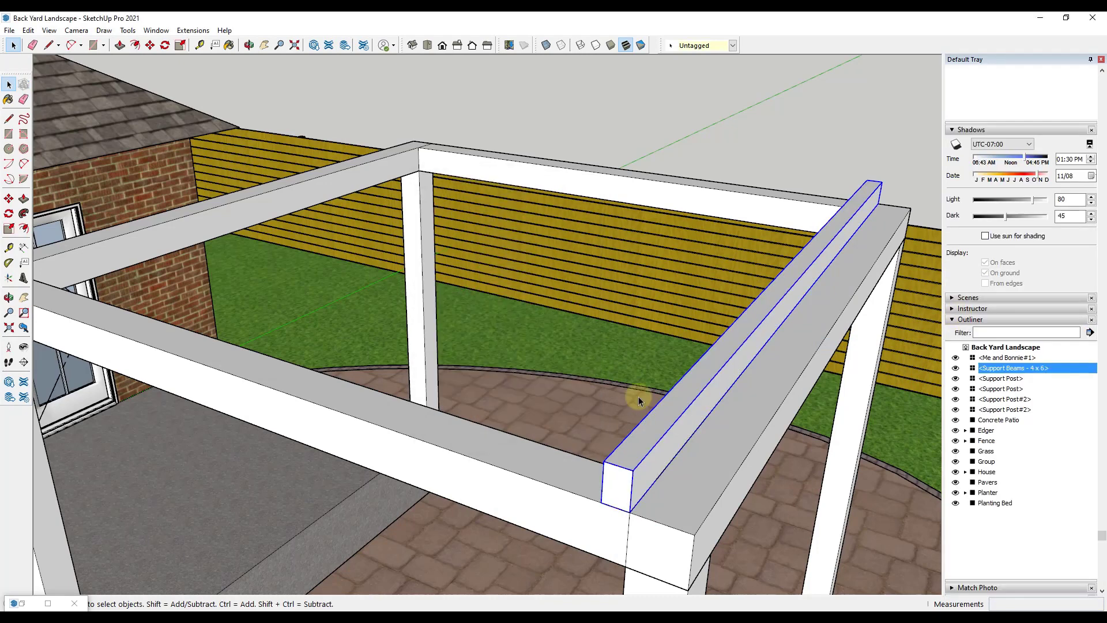
- Try arraying the support beam toward the house at 24" spacing with 5 and then 6 copies, and undo the copies
scroll(638, 396, down, 5)
key(m)
click(606, 415)
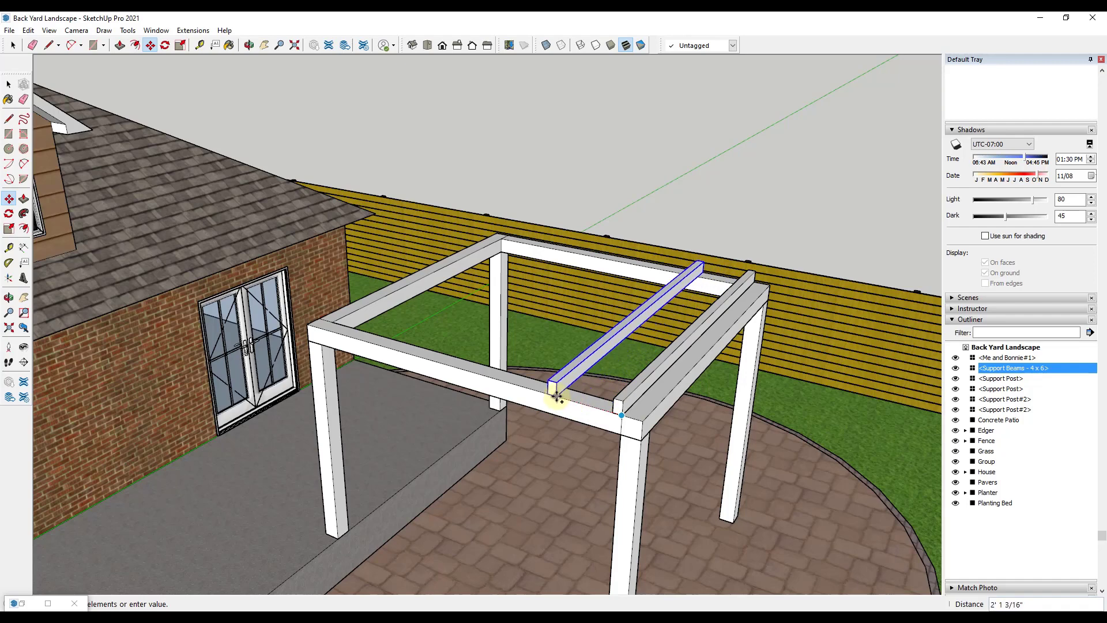
key(Return)
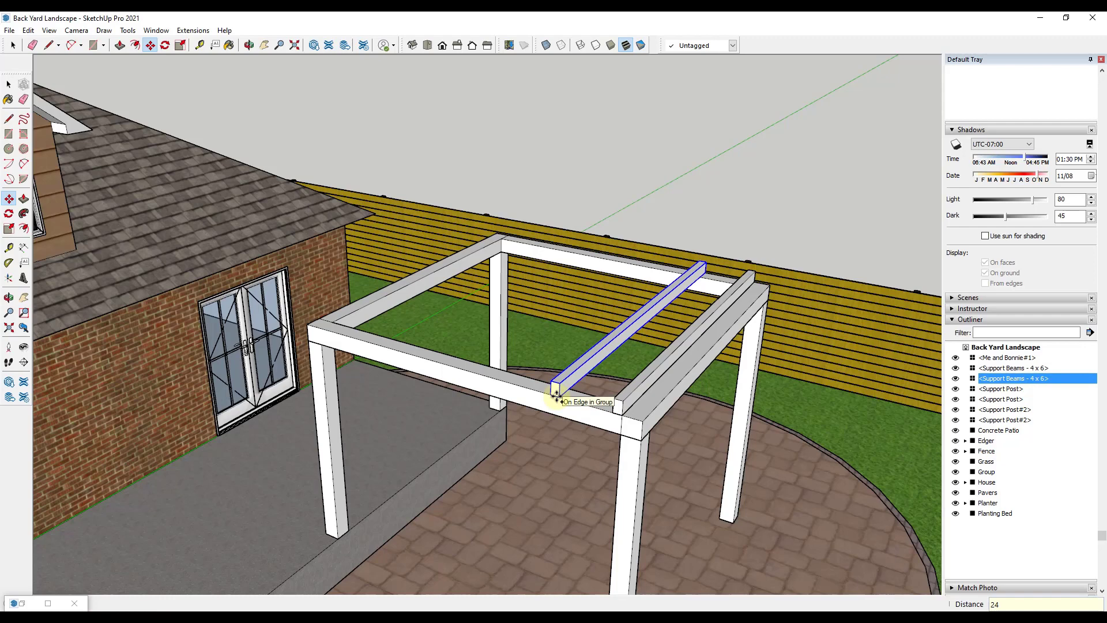
text(*5)
key(Return)
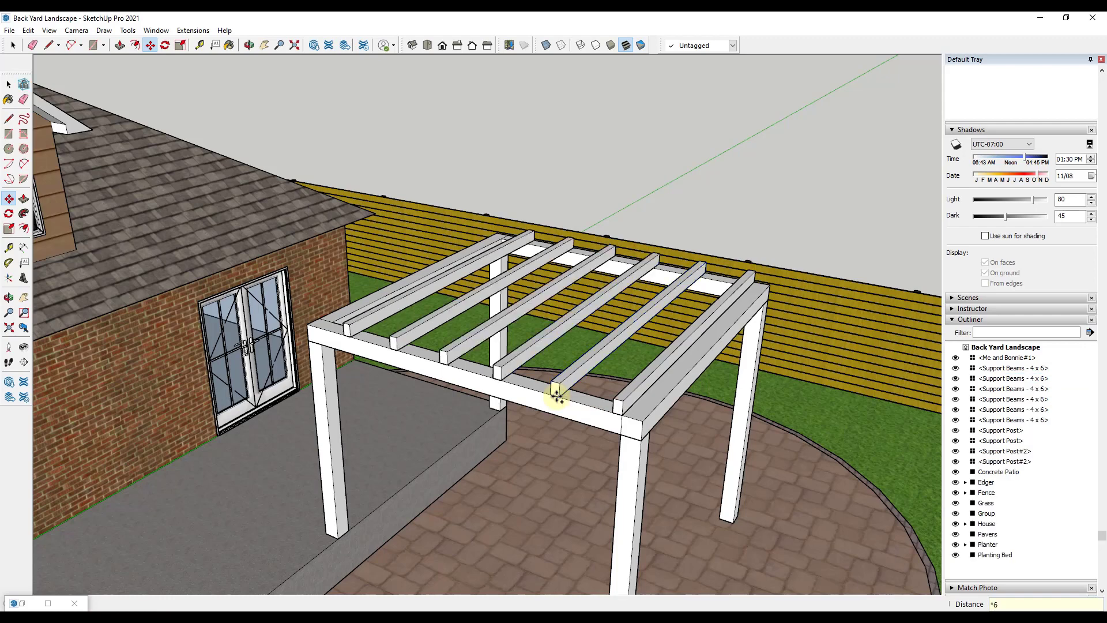
key(Return)
key(ctrl+z)
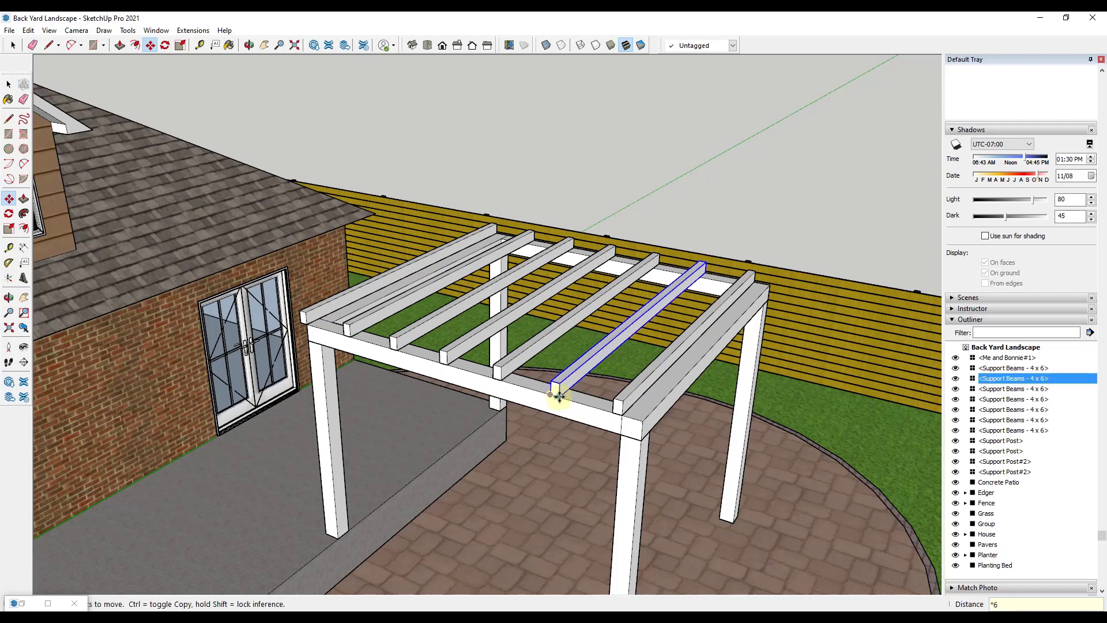
key(ctrl+z)
- Copy the support beam about 11' 1" to the house side of the frame and divide the distance into 5 equal spaces
click(618, 407)
key(ctrl)
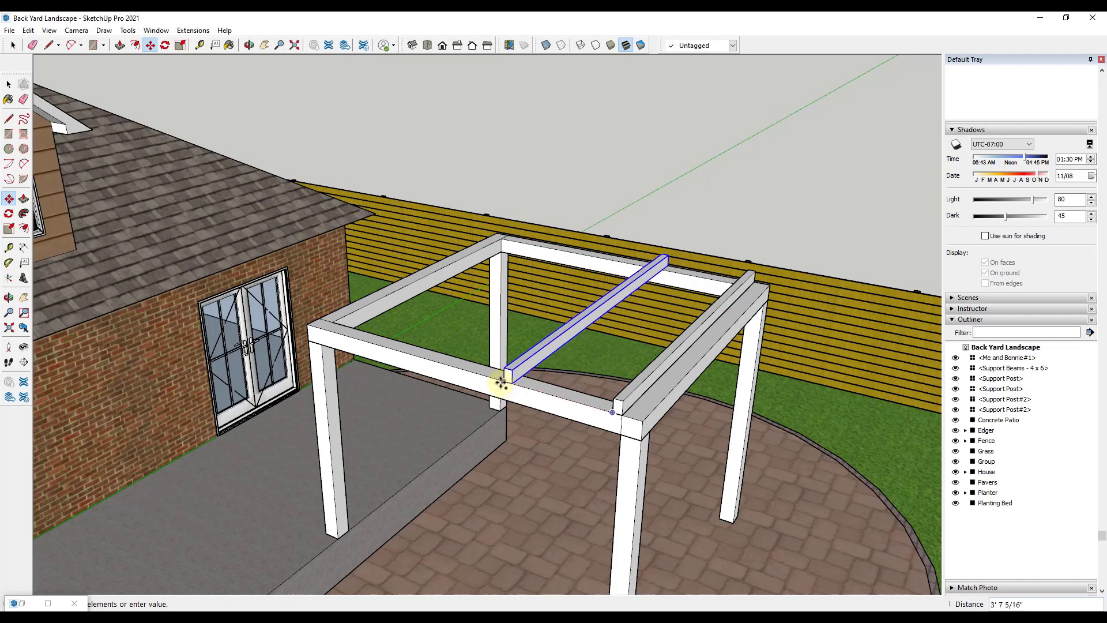
click(333, 321)
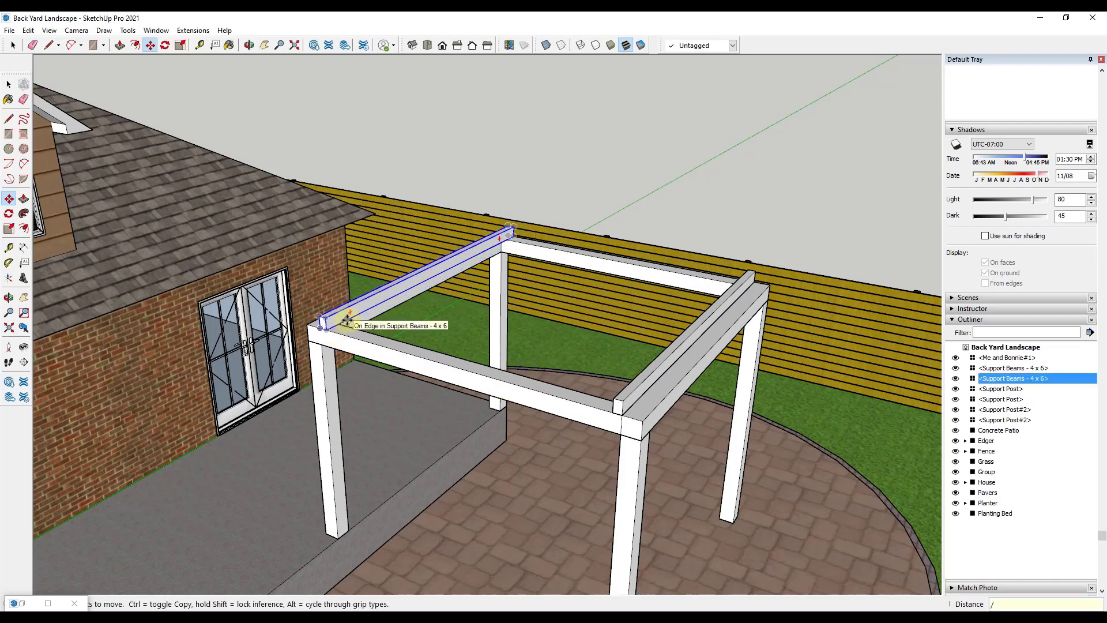
text(/5)
key(Return)
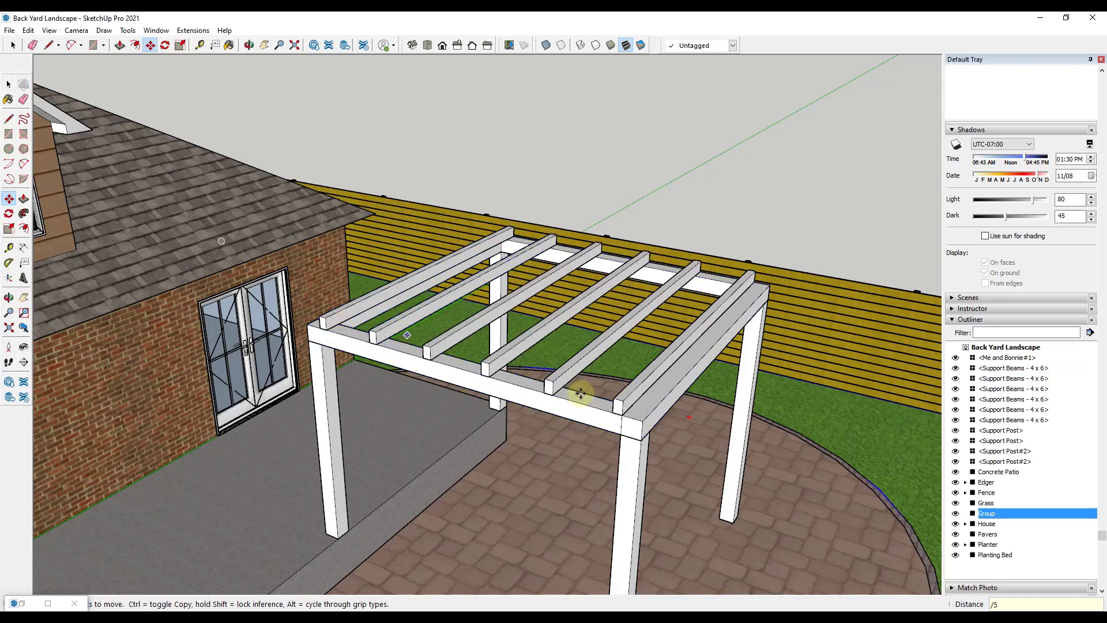
- Draw a small upright board profile on top of the outermost support beam, at its front end
middle_drag(575, 391, 666, 332)
key(space)
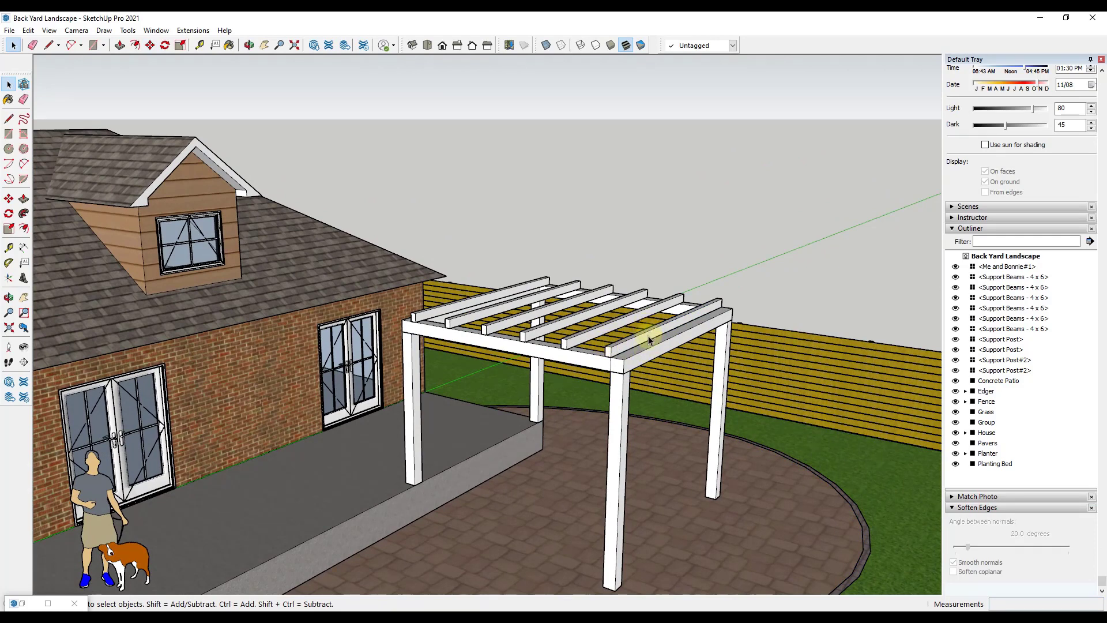
scroll(648, 351, up, 3)
middle_drag(588, 352, 477, 349)
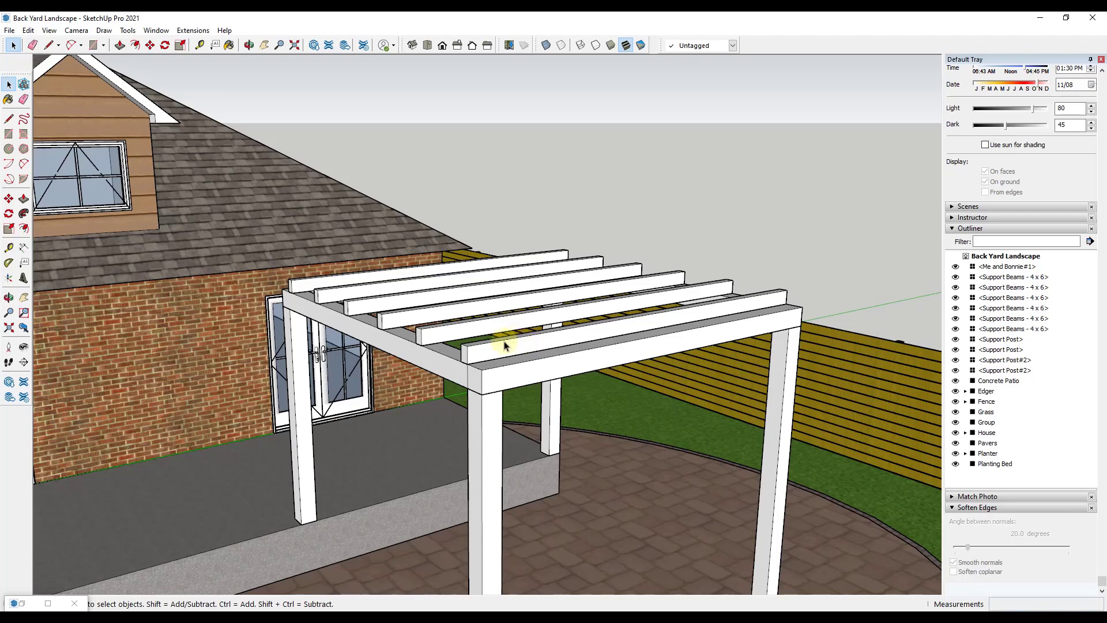
scroll(504, 345, up, 3)
middle_drag(519, 346, 482, 354)
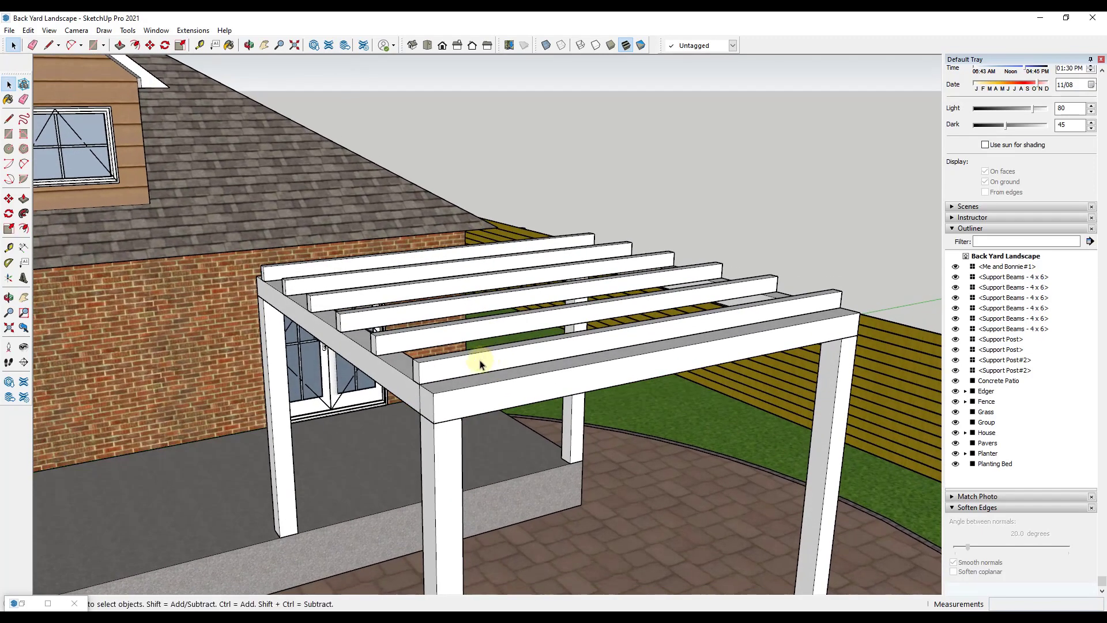
key(l)
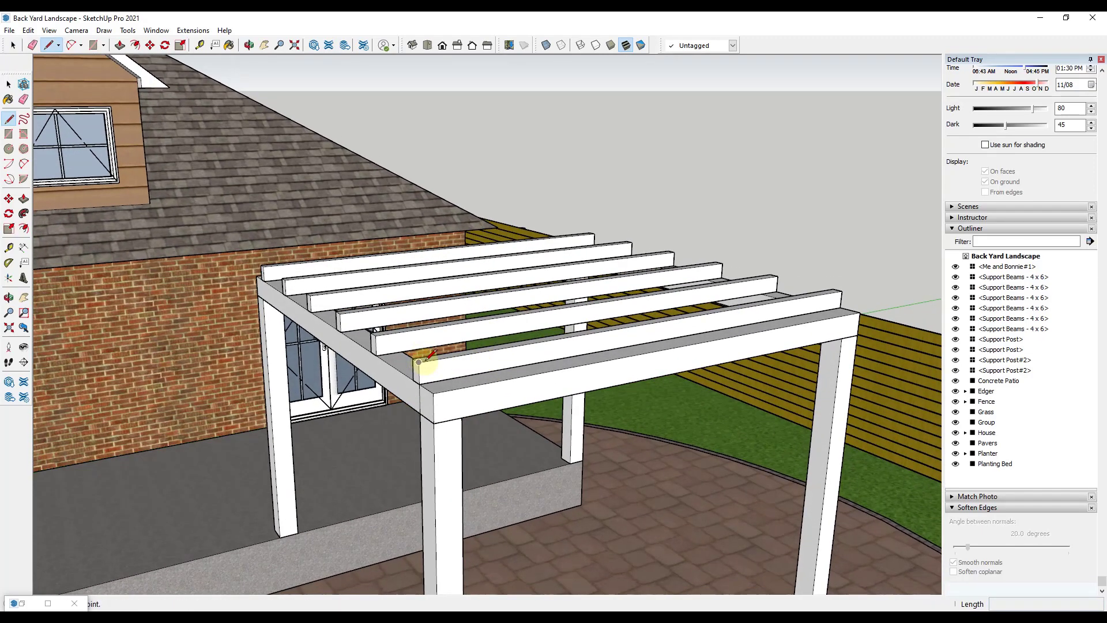
middle_drag(419, 361, 334, 486)
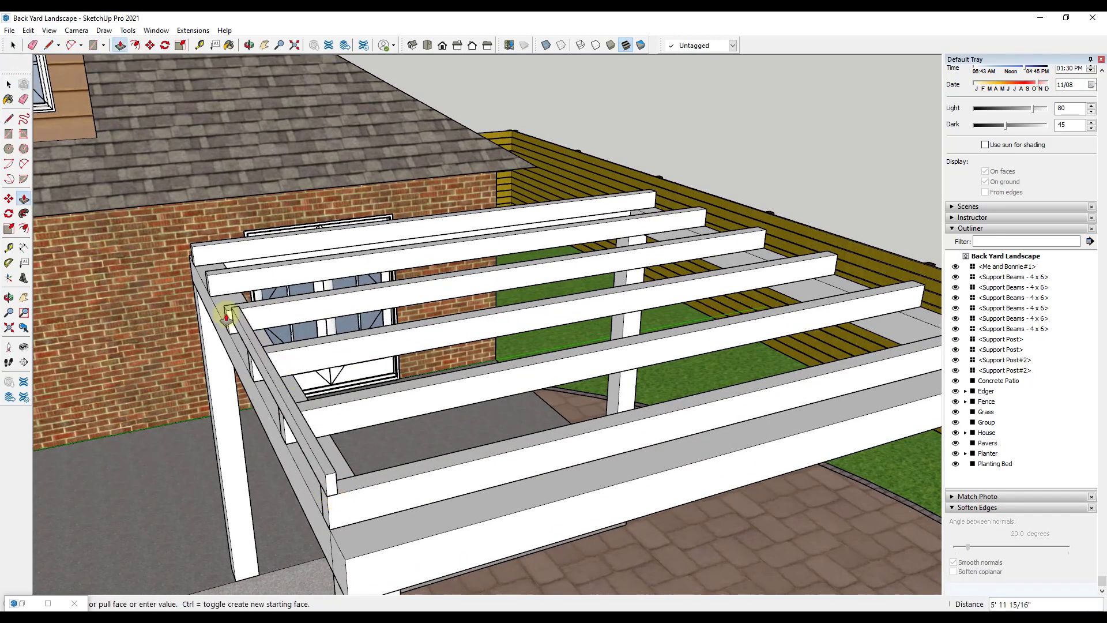
- Push/Pull the board 12' toward the house across the support beams' ends, and extend its other end past the outermost beam
middle_drag(231, 314, 402, 270)
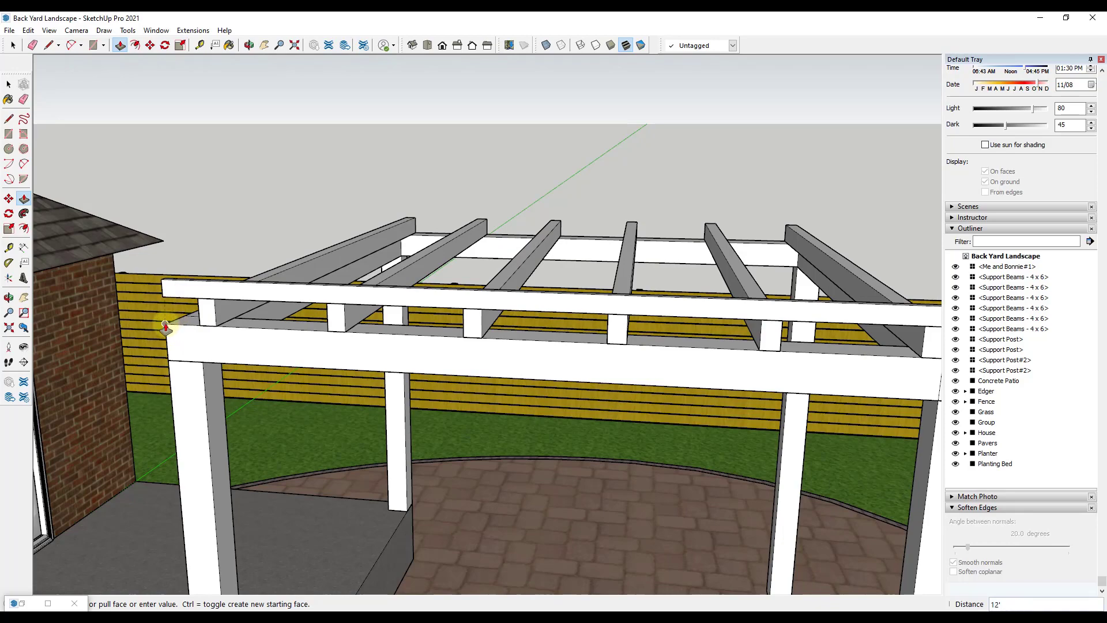
scroll(727, 361, down, 2)
middle_drag(726, 361, 469, 408)
scroll(346, 329, up, 3)
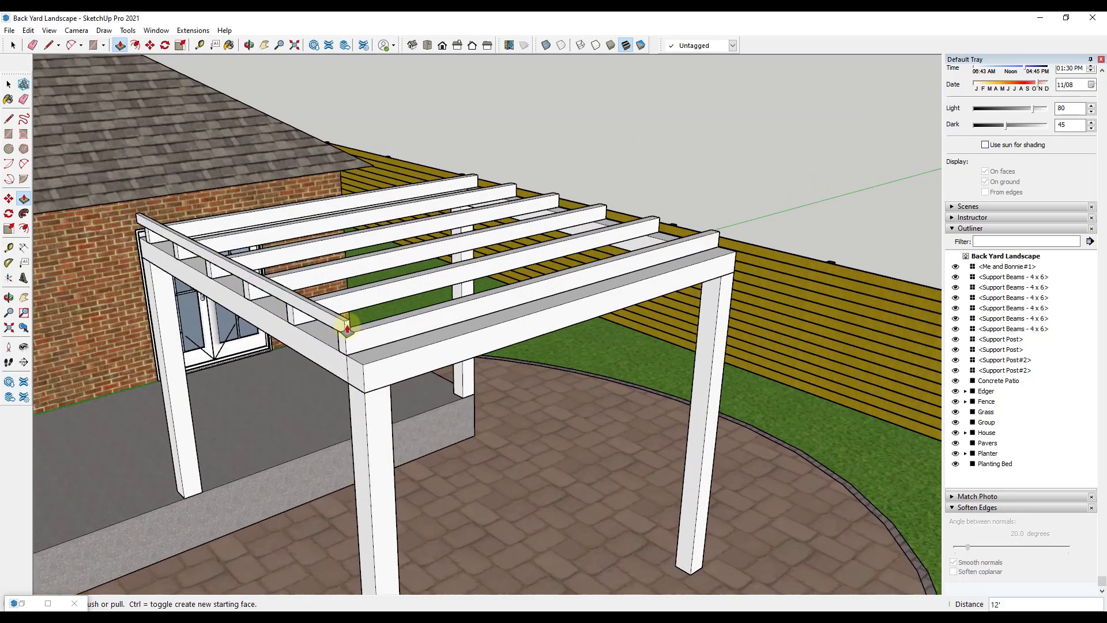
- Make the whole board a component named 2 x 4 Shading Board
key(space)
click(356, 330)
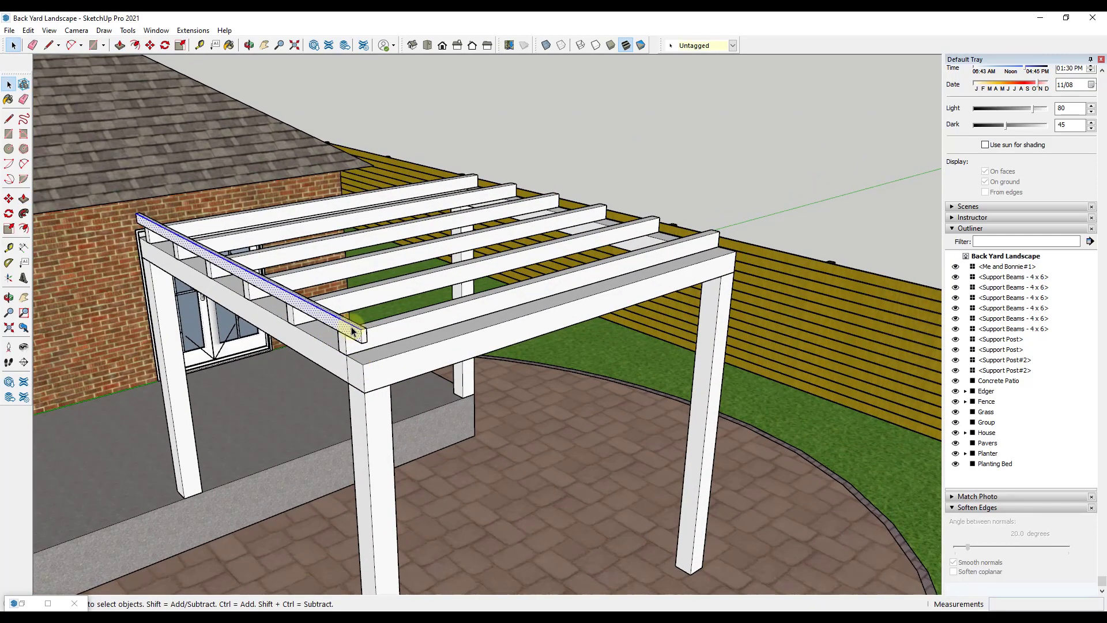
right_click(353, 328)
click(398, 415)
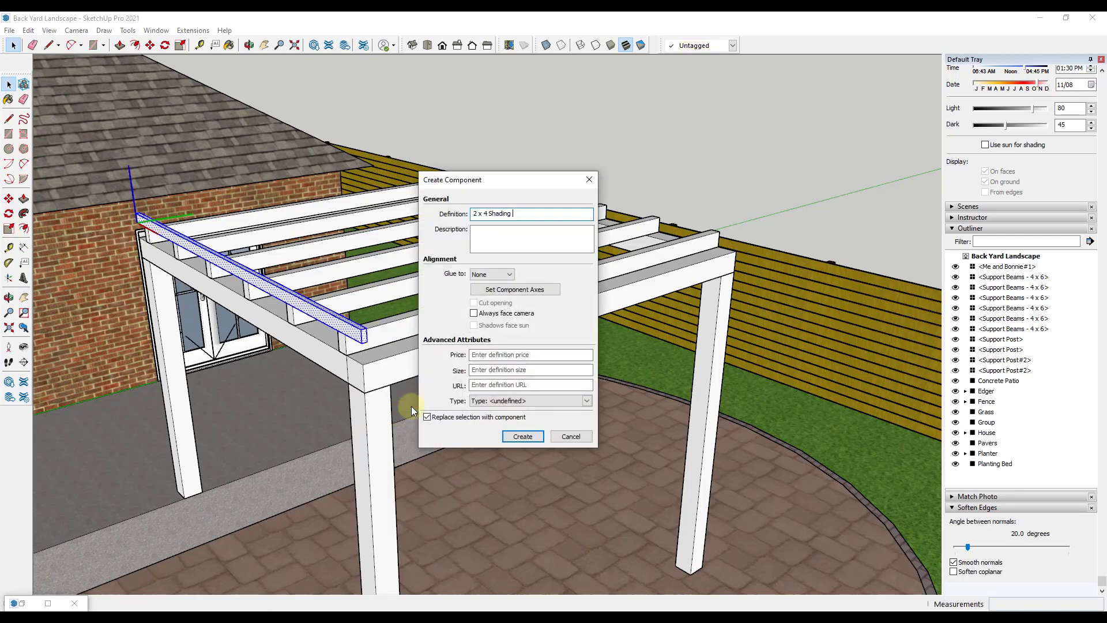
text(2 x 4 Shading Board)
key(Return)
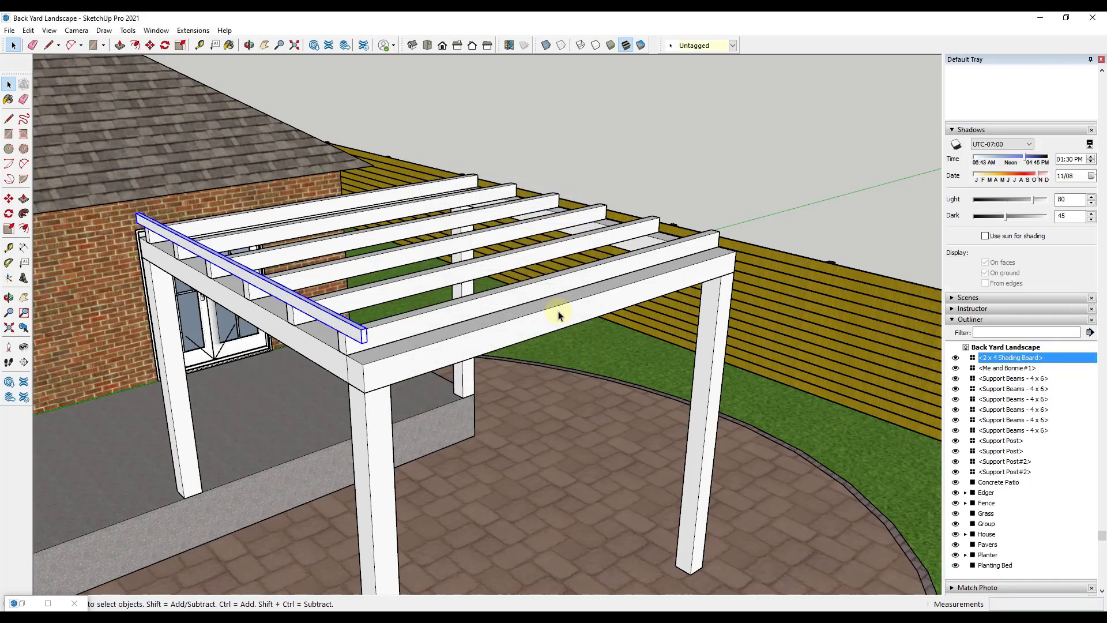
key(m)
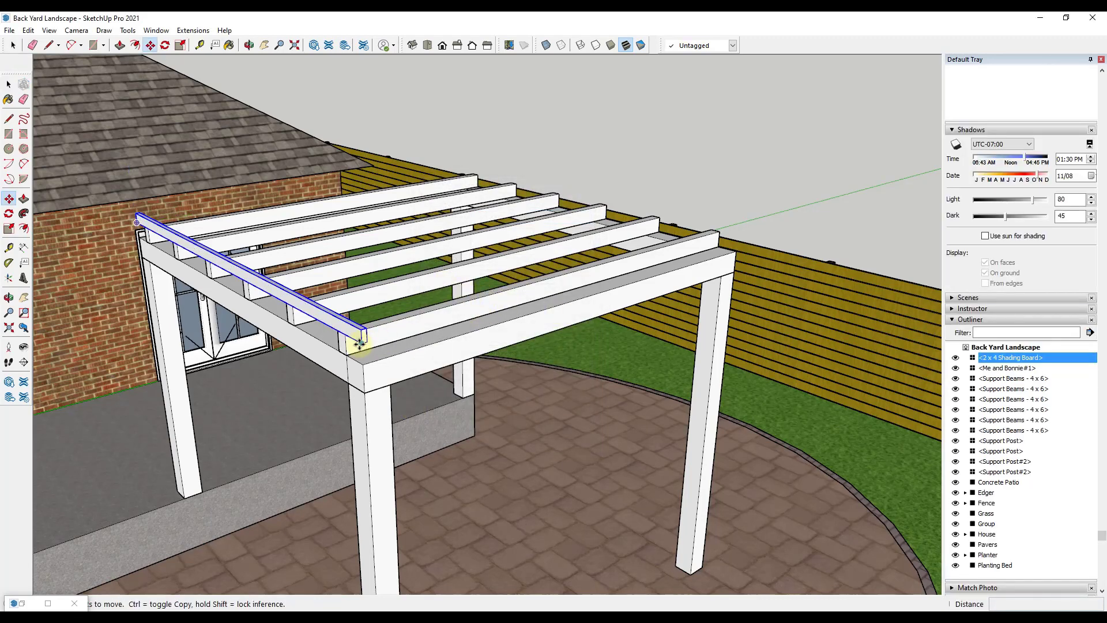
click(362, 343)
key(ctrl)
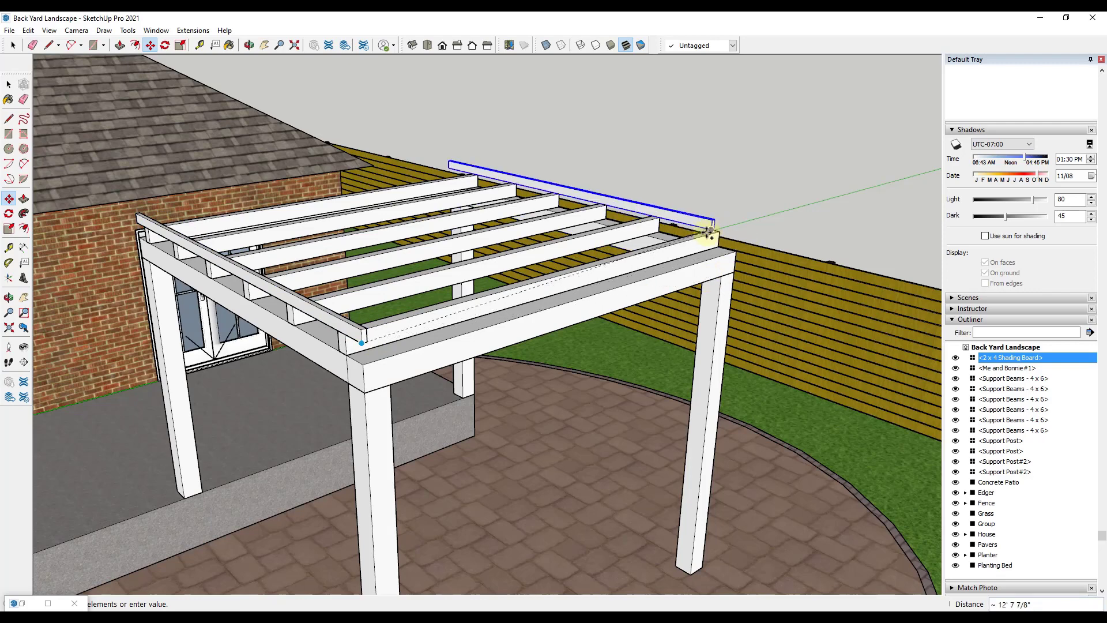
key(Escape)
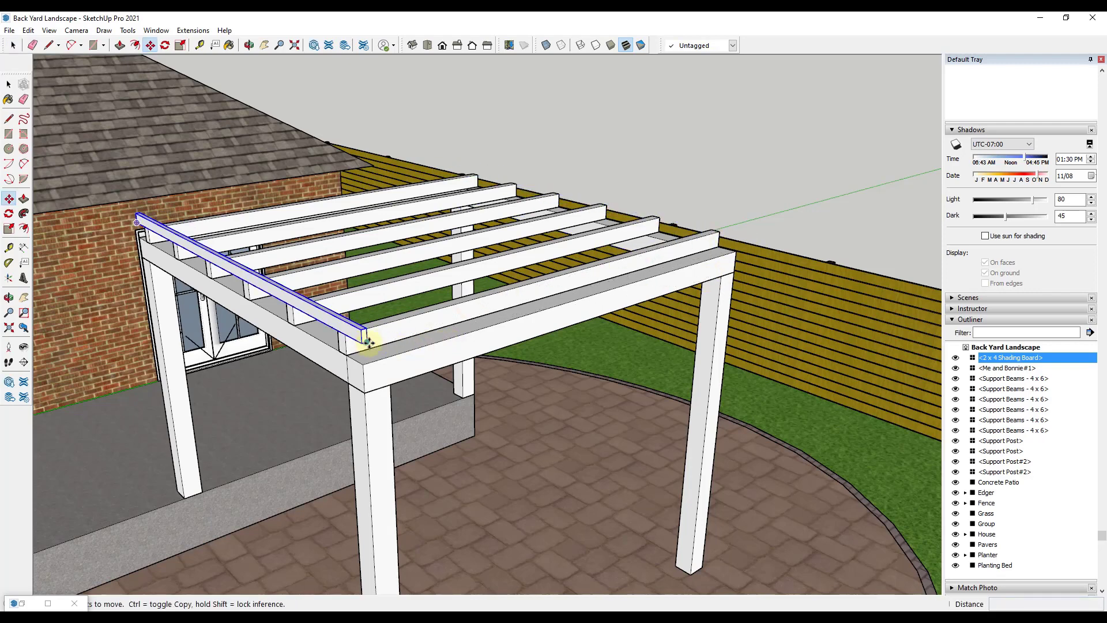
- Copy the shading board 12' 6" to the far end of the support beams and divide the distance into 12 equal spaces
click(367, 342)
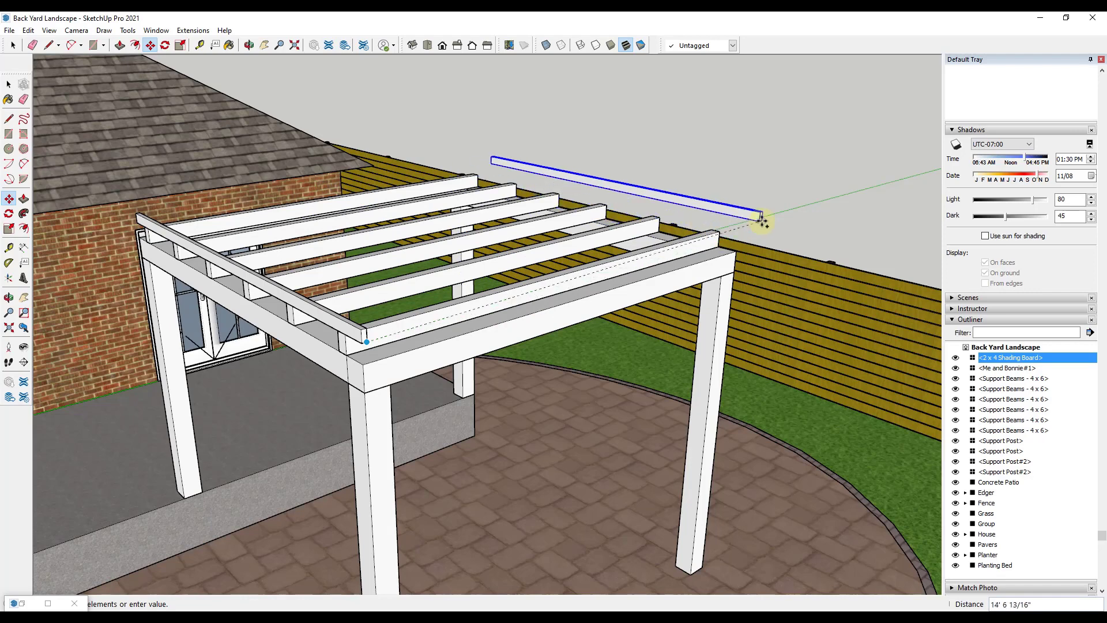
click(720, 232)
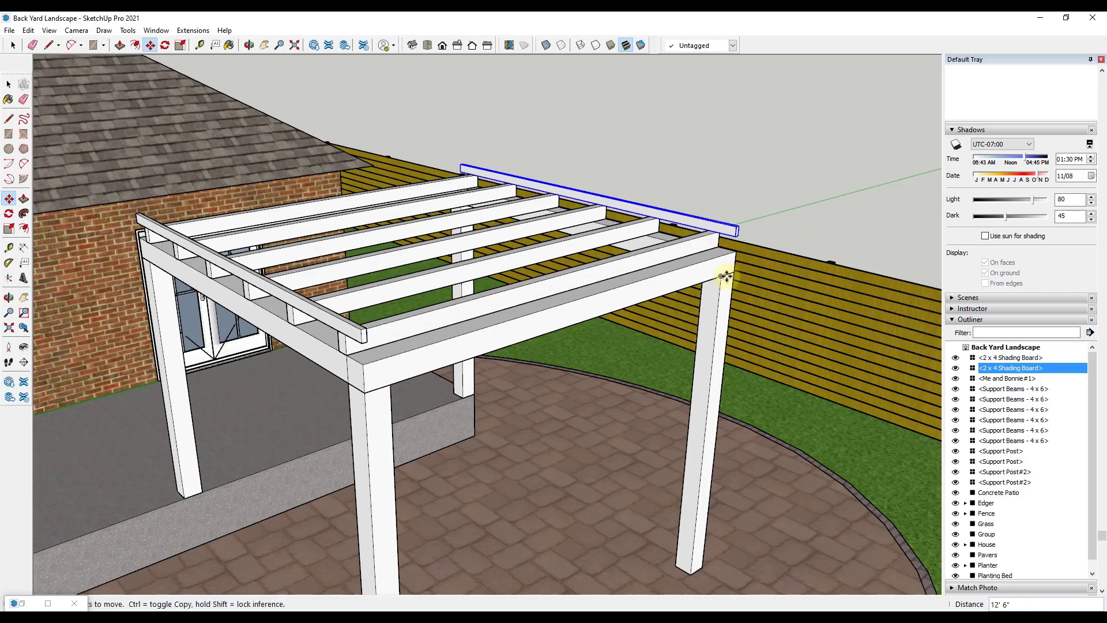
text(/)
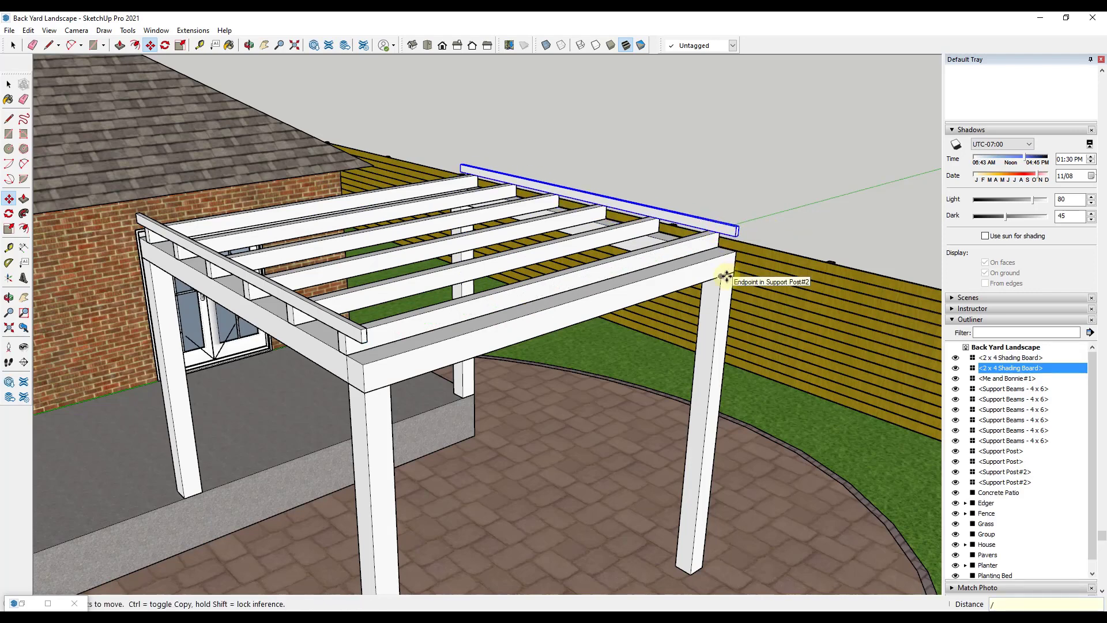
text(12)
key(Return)
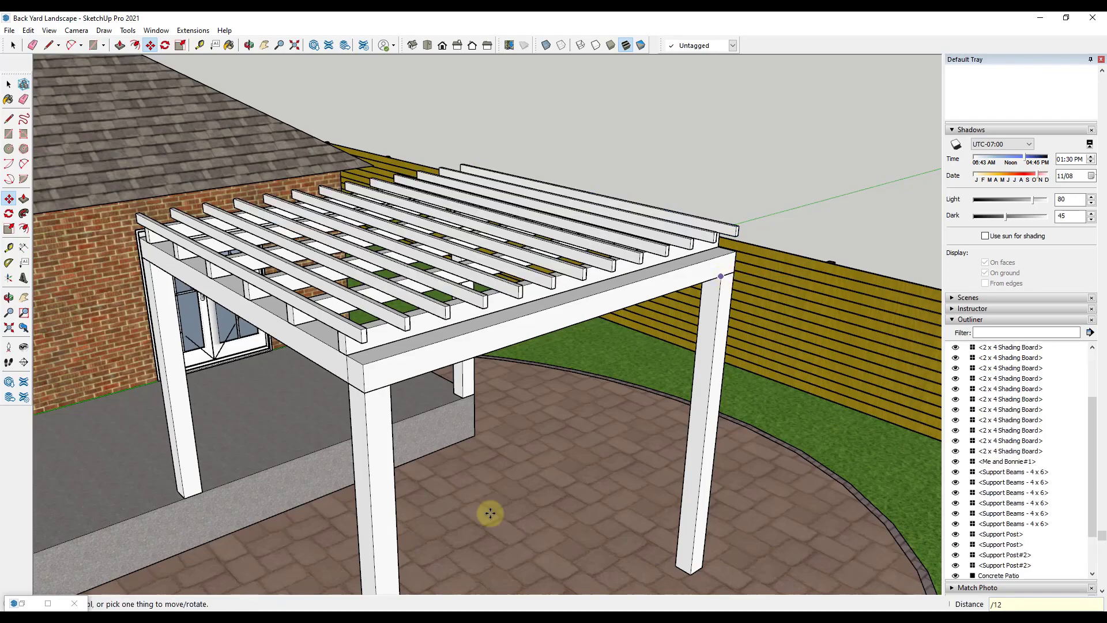
- Examine the patio structure with its shading boards from several angles and distances
scroll(425, 325, down, 3)
middle_drag(425, 324, 542, 251)
scroll(499, 291, down, 2)
scroll(499, 291, down, 2)
middle_drag(499, 291, 451, 312)
scroll(435, 316, up, 4)
scroll(447, 253, up, 4)
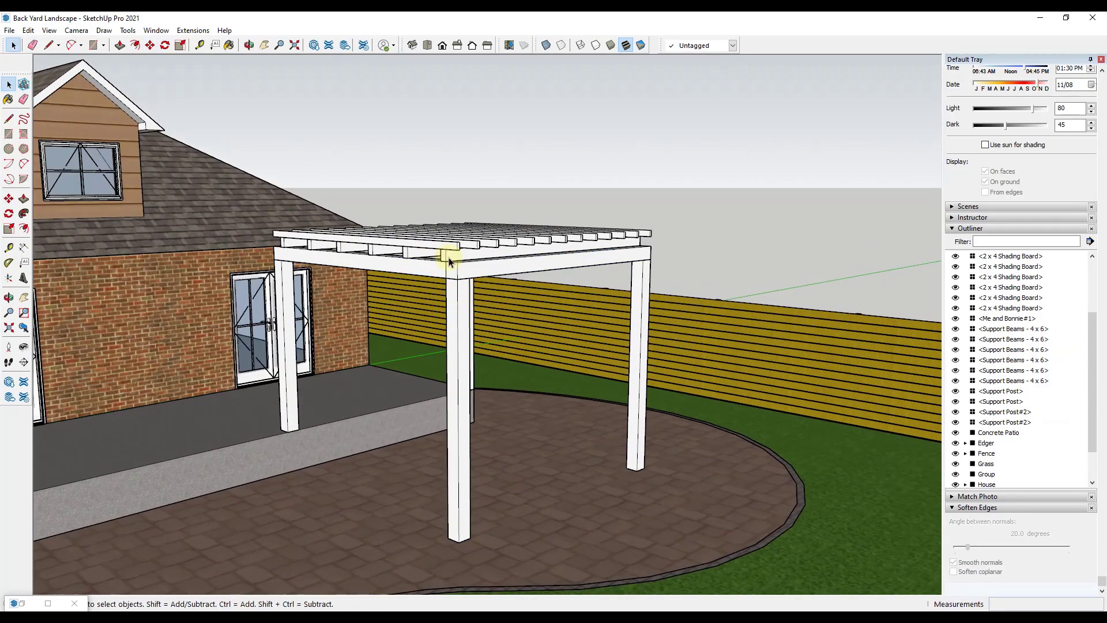
- Open the outermost 4 x 6 support beam component for editing and Push/Pull its house-side end face 1' past the top frame
scroll(503, 367, down, 5)
middle_drag(519, 367, 498, 350)
scroll(498, 348, up, 5)
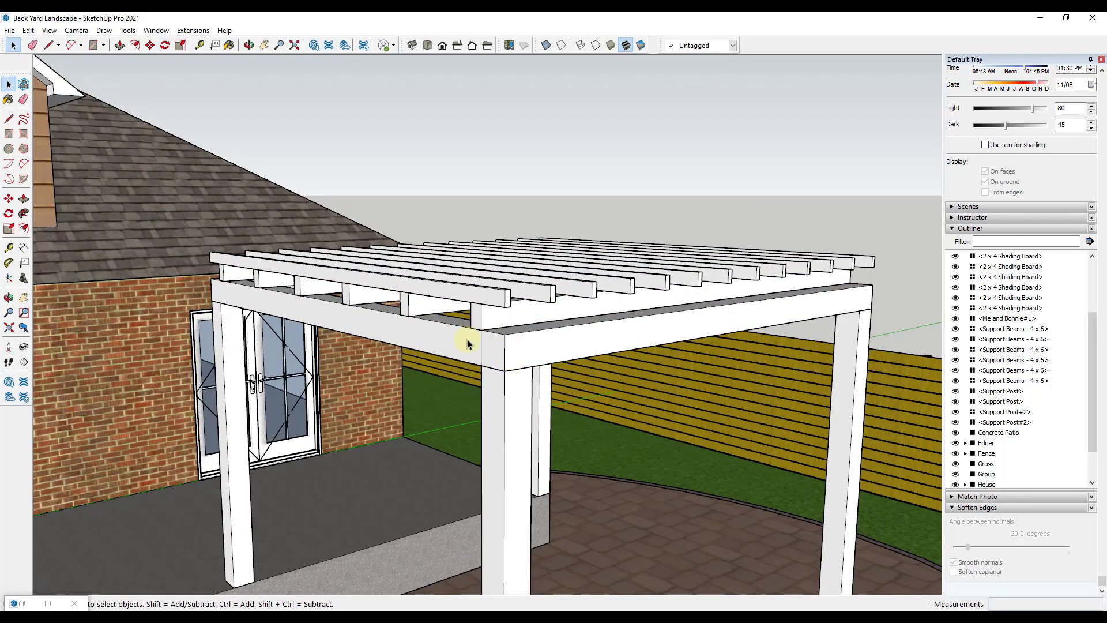
double_click(480, 318)
key(p)
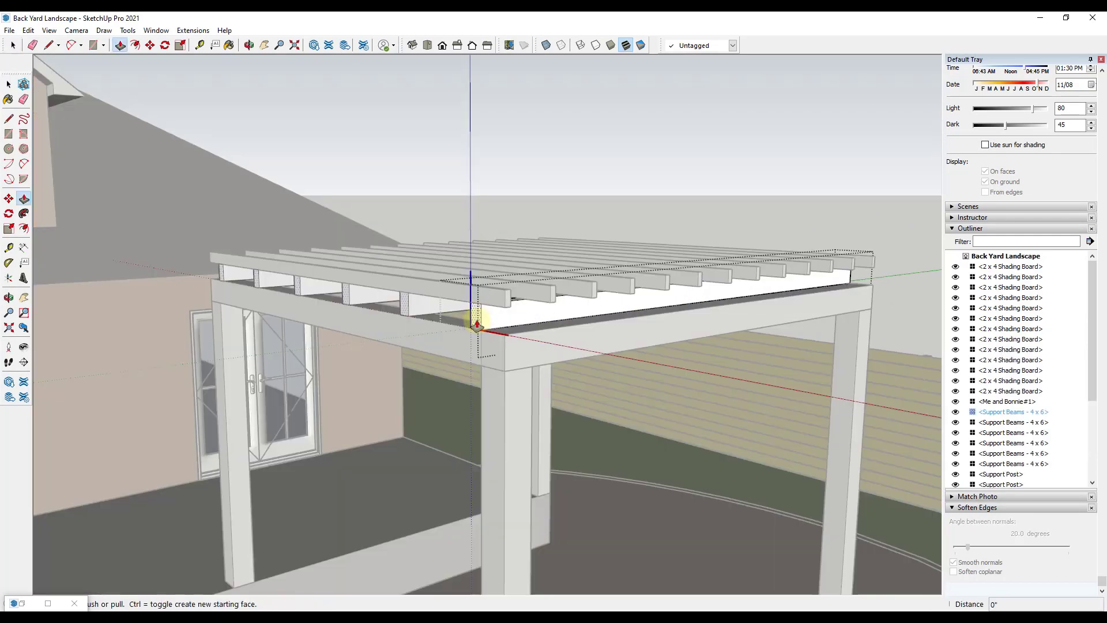
drag(446, 358, 446, 443)
key(Return)
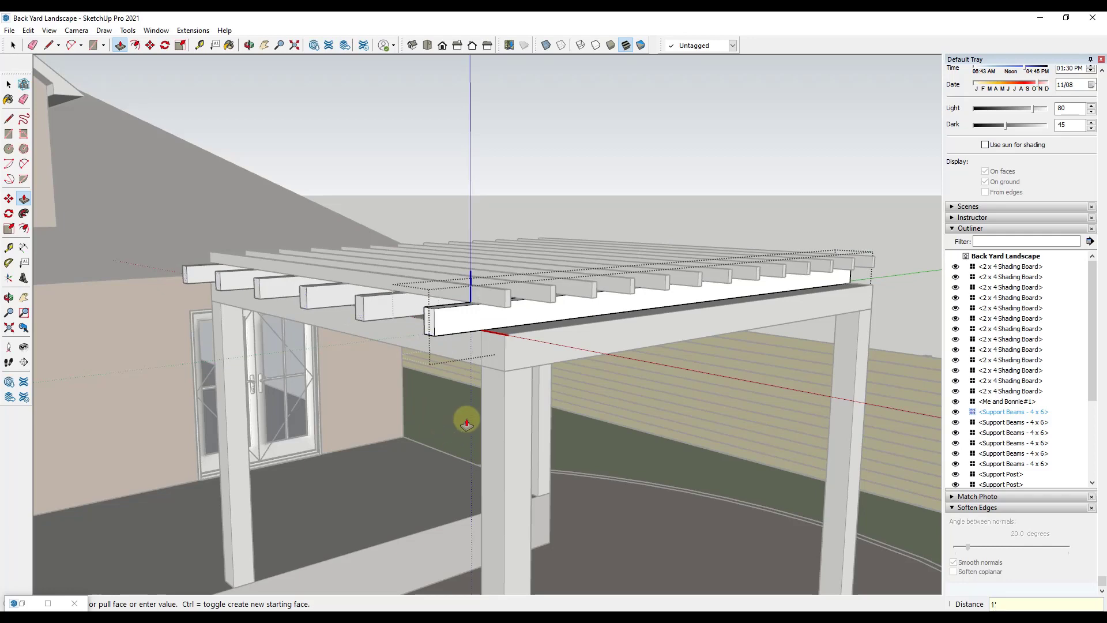
- Push/Pull the opposite end face of the support beam outward by 1'
middle_drag(465, 415, 358, 383)
click(504, 346)
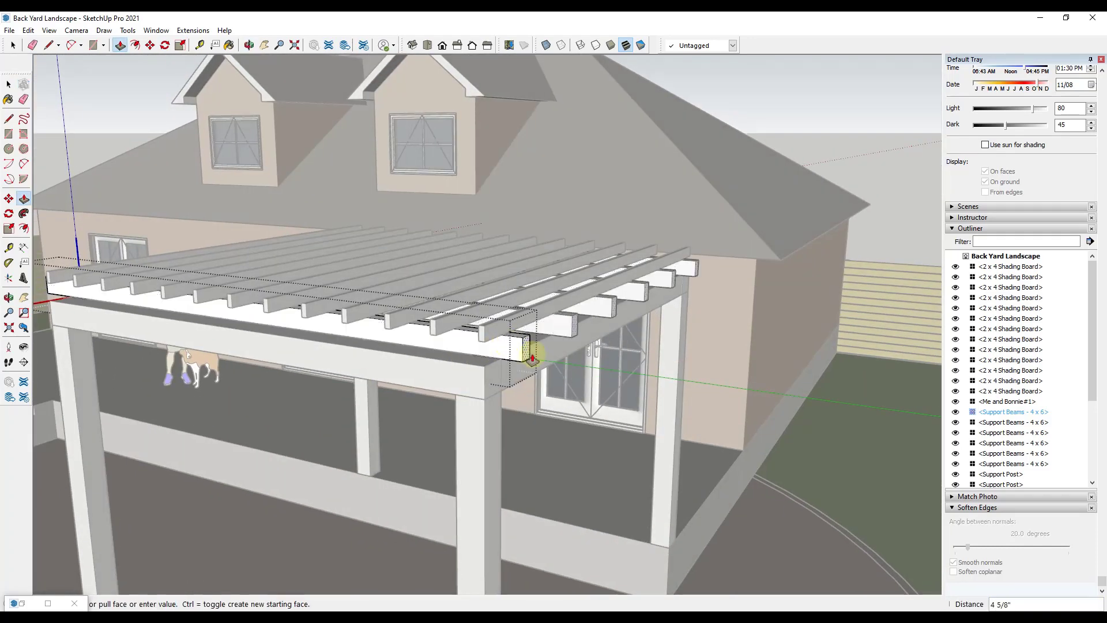
text(12)
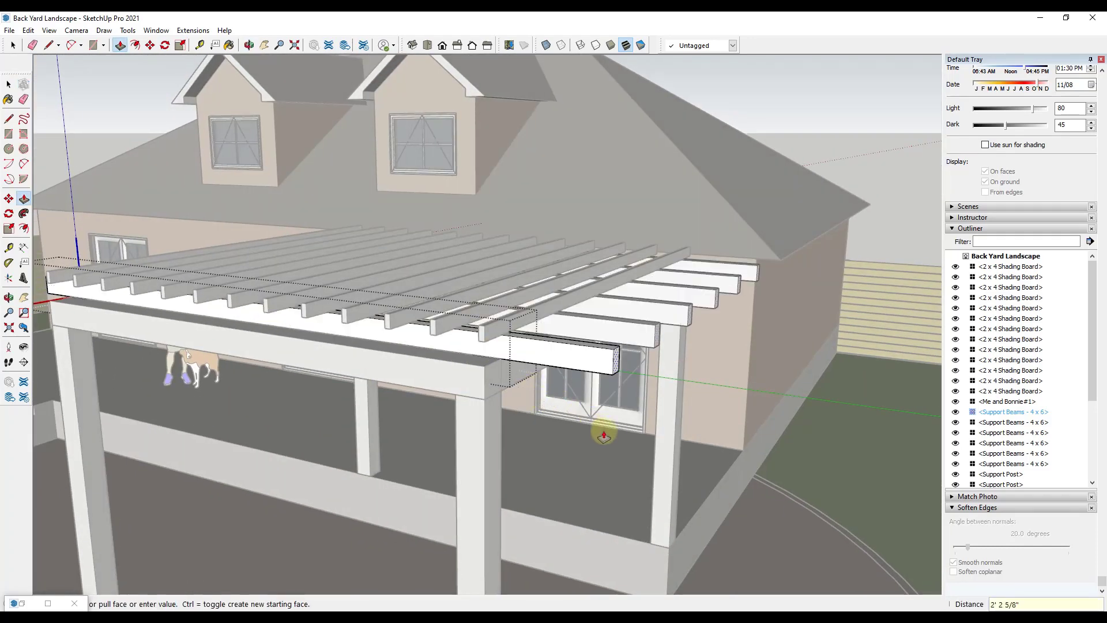
key(Return)
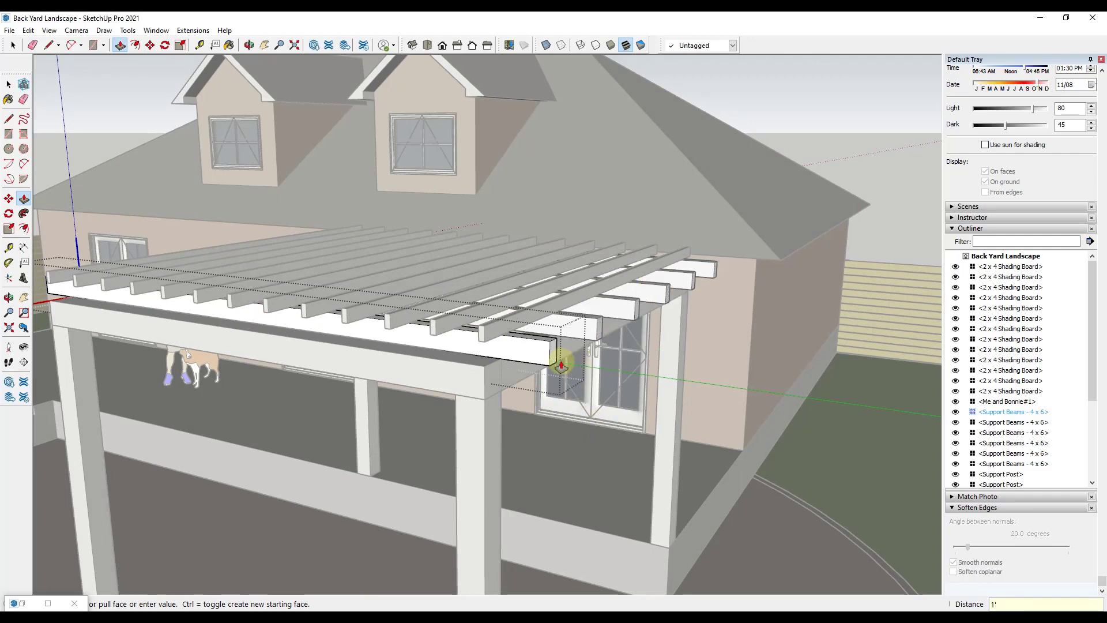
key(space)
- Select all the pergola's posts, top frame, support beams and shading boards and make them one group
scroll(454, 344, down, 5)
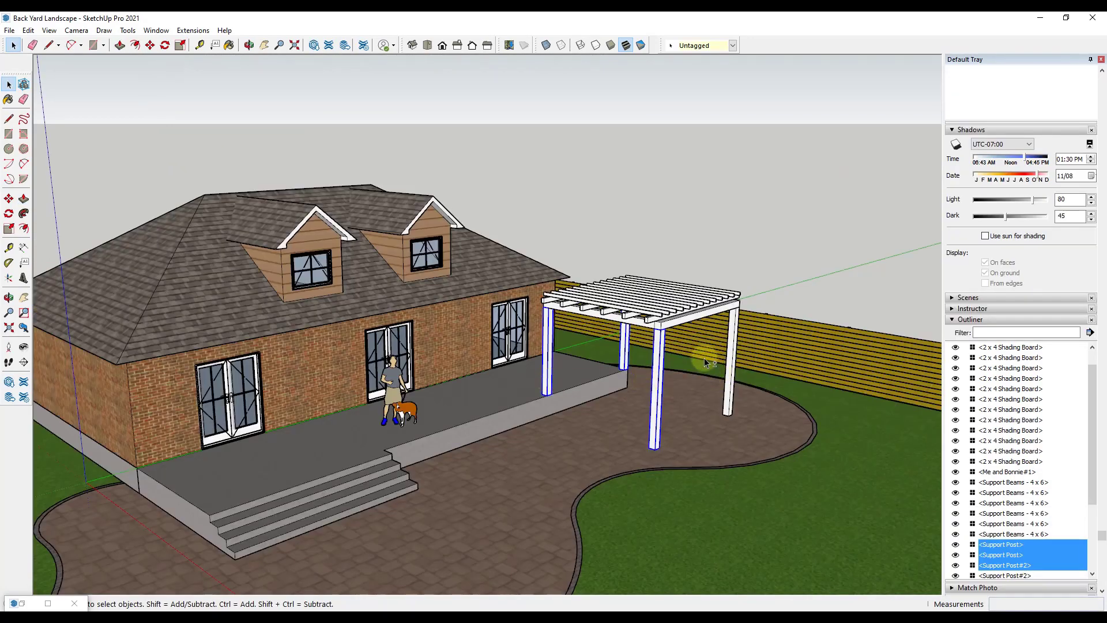
shift+click(735, 352)
middle_drag(676, 354, 859, 296)
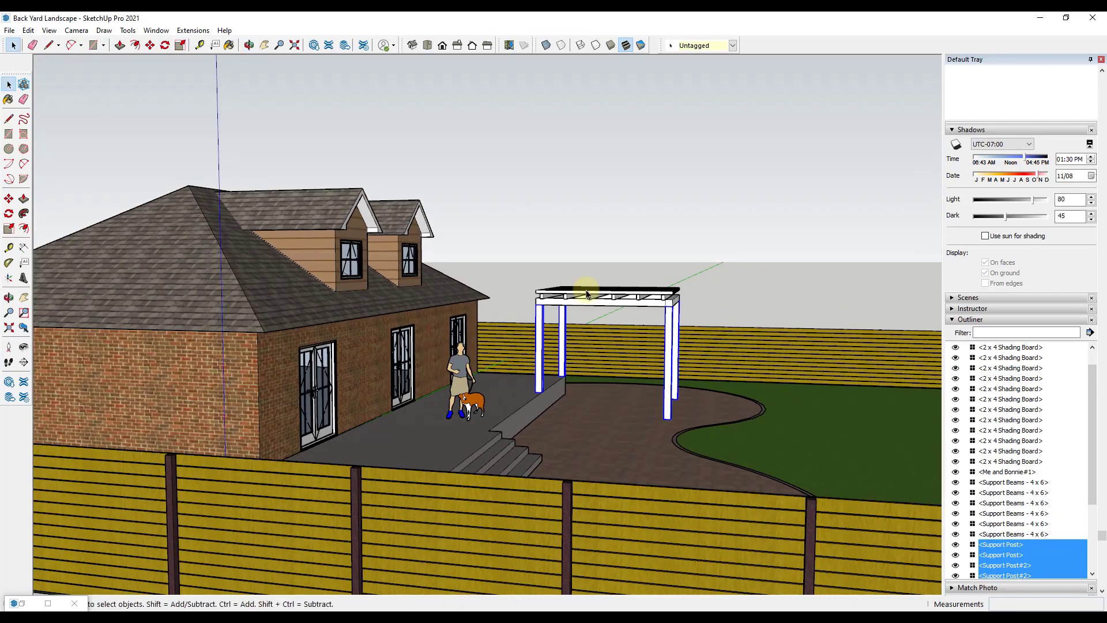
scroll(605, 293, up, 4)
drag(539, 341, 452, 317)
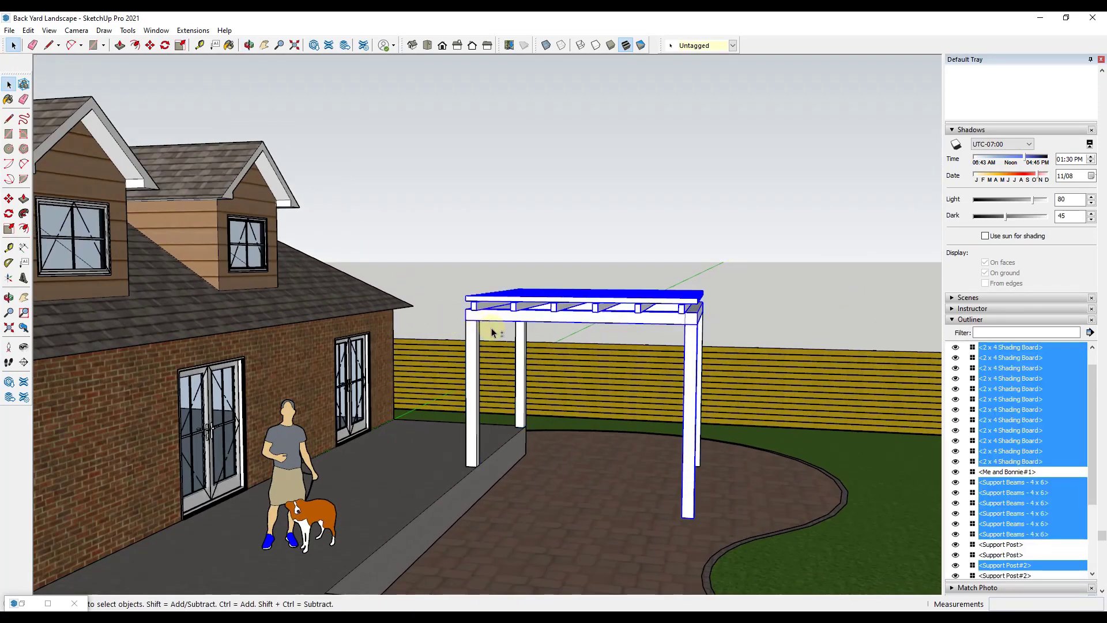
shift+click(521, 334)
shift+click(471, 343)
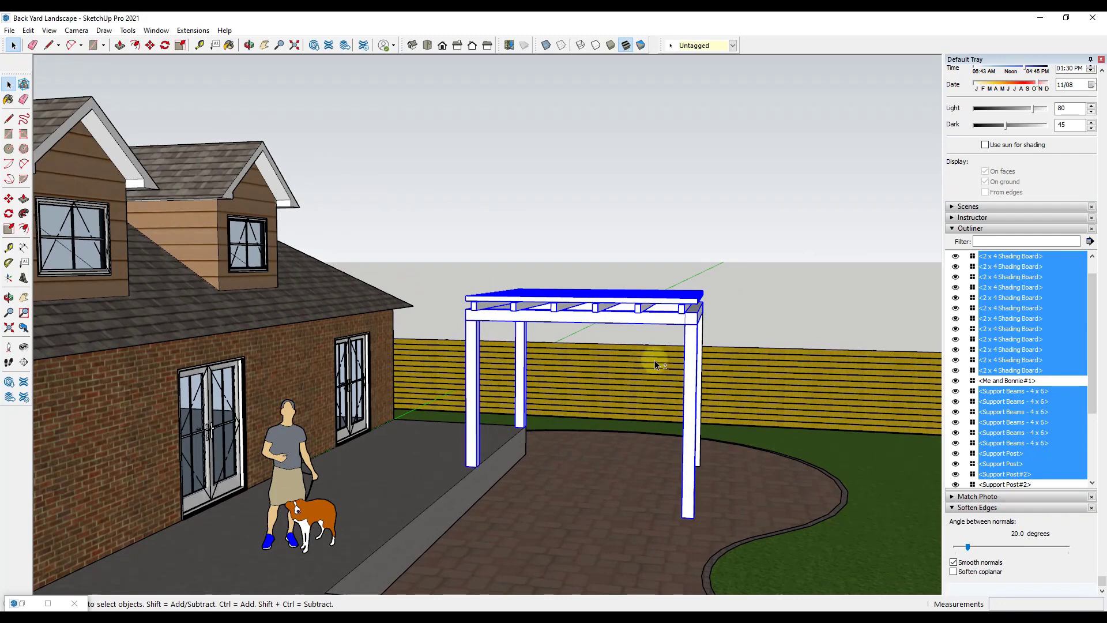
shift+click(702, 341)
right_click(701, 341)
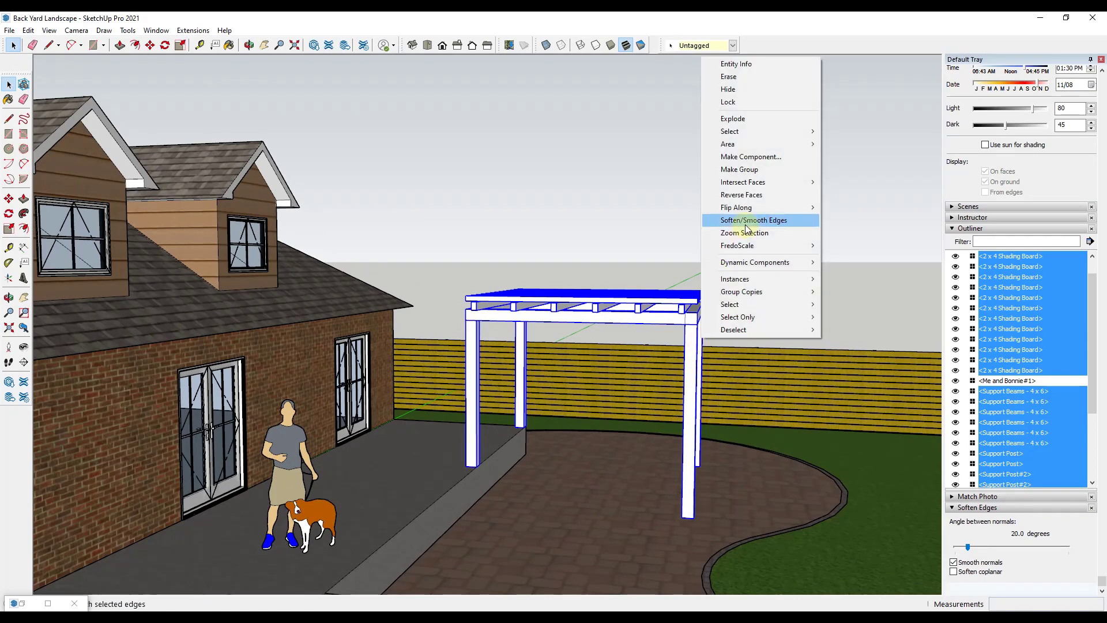
click(755, 174)
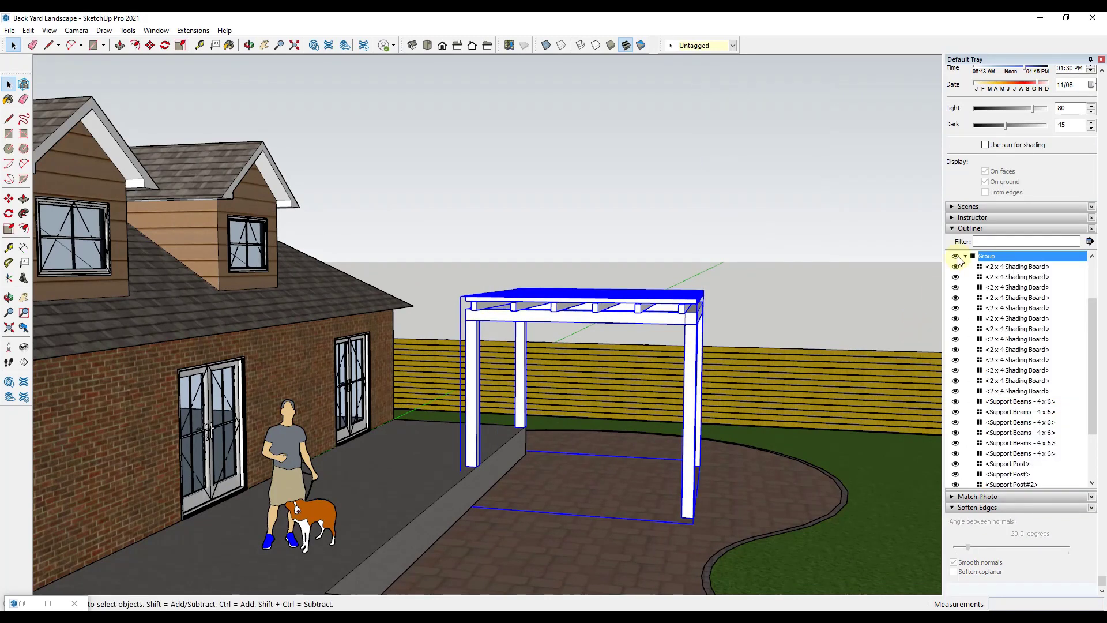
- Rename the new pergola group as Shade Structure
right_click(987, 259)
click(1022, 546)
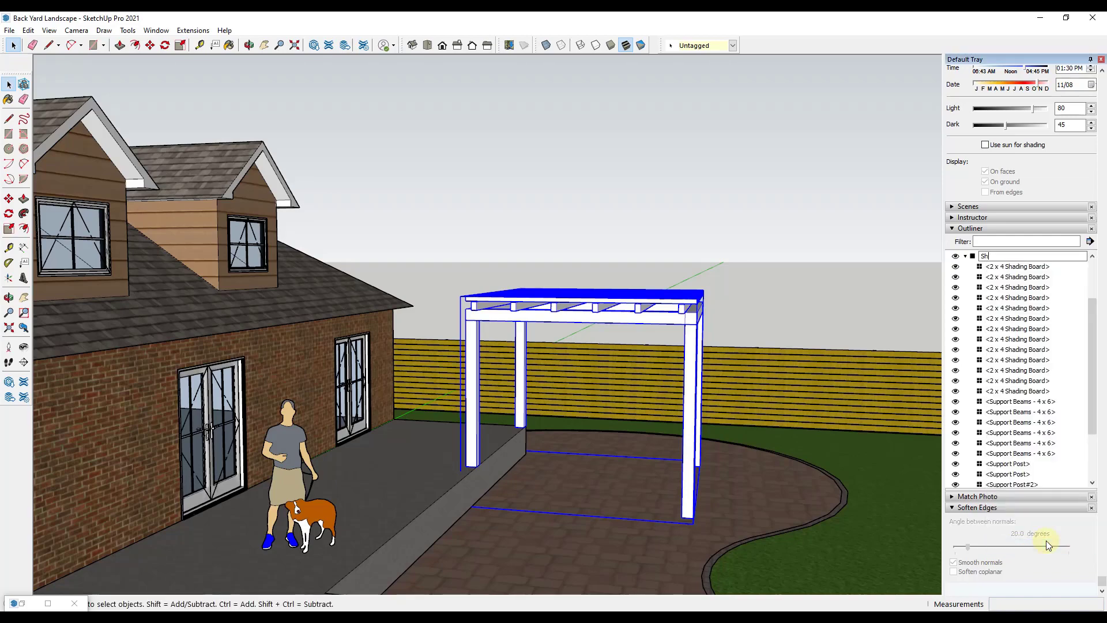
text(Shade Structure)
key(Return)
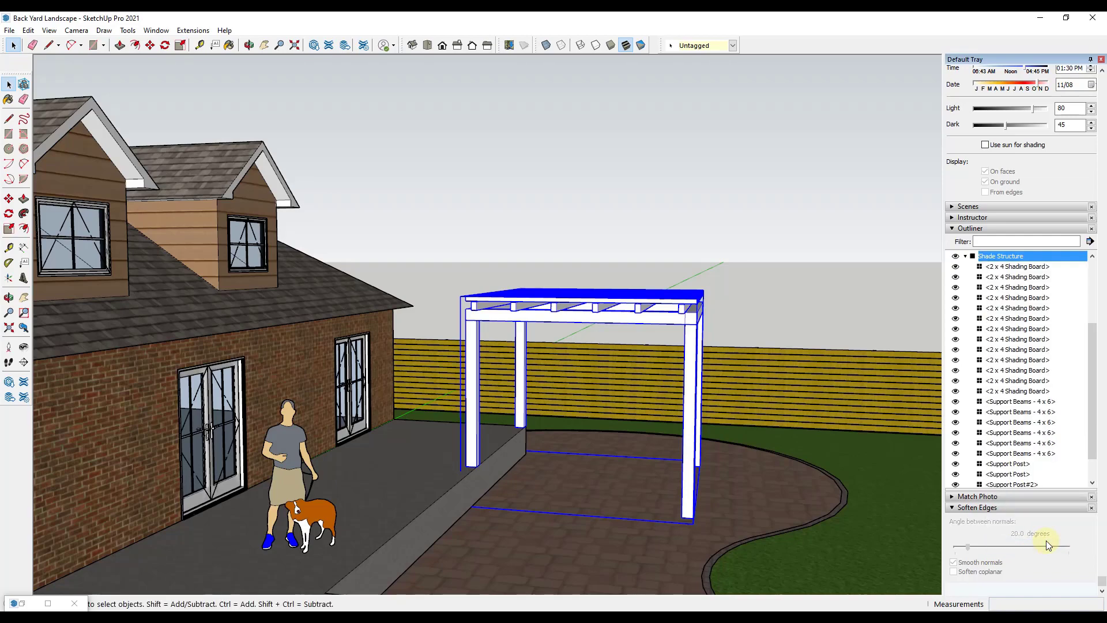
- Examine the shade structure's position beside the house and patio from several angles and distances
middle_drag(676, 433, 474, 370)
scroll(573, 403, down, 5)
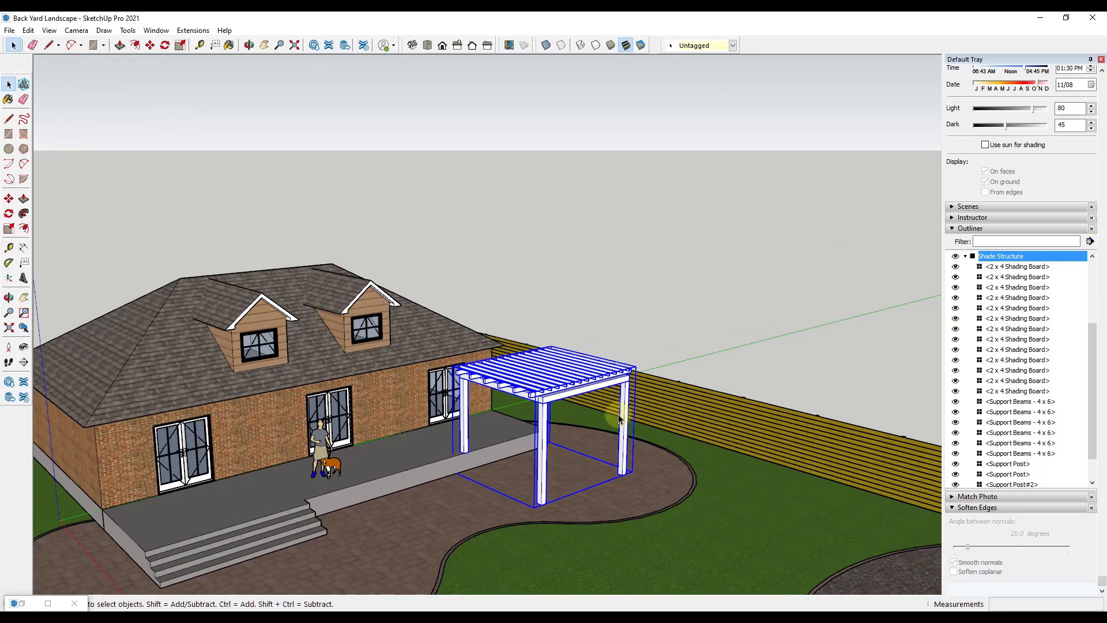
middle_drag(611, 417, 414, 399)
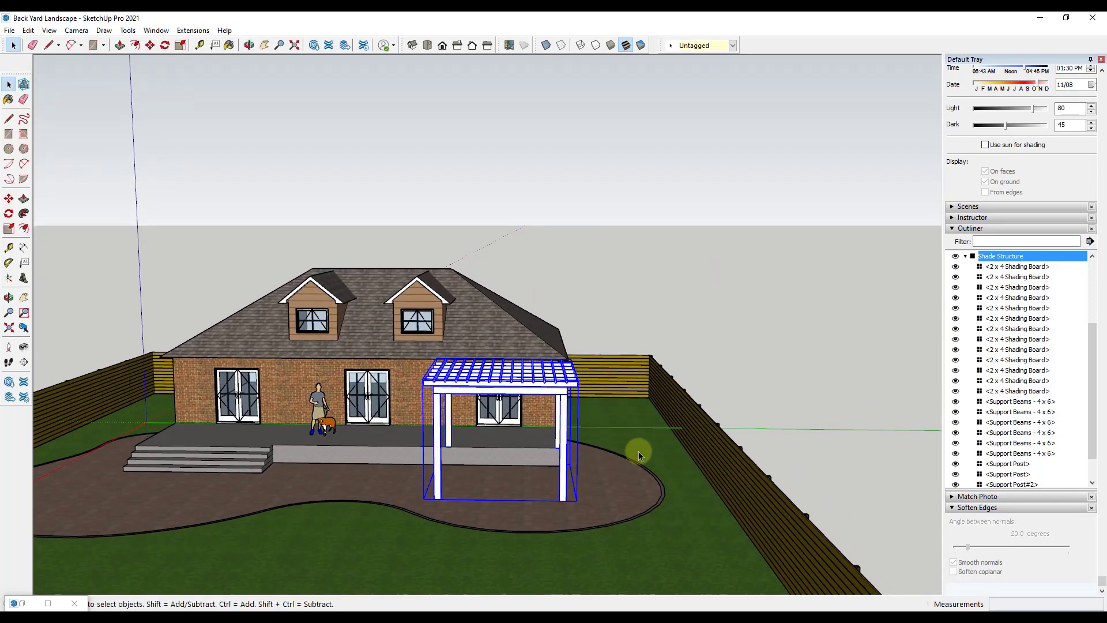
scroll(590, 453, up, 3)
scroll(590, 454, down, 4)
middle_drag(597, 439, 715, 442)
scroll(530, 432, down, 3)
scroll(485, 502, up, 5)
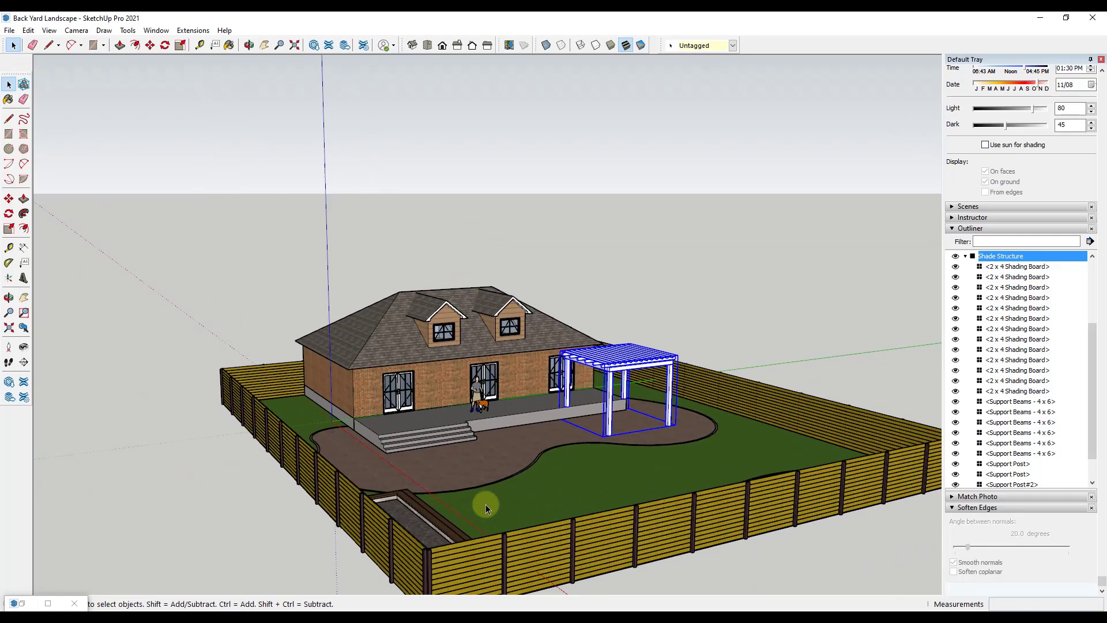
middle_drag(493, 487, 457, 466)
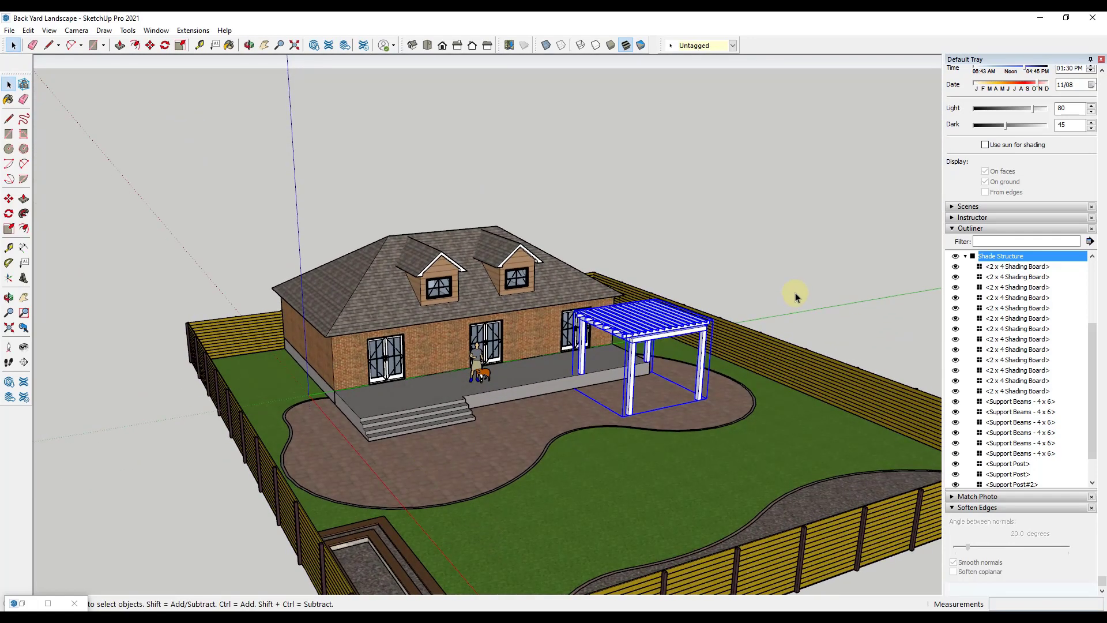
- Collapse the Shade Structure group's contents in the model hierarchy and review the whole back yard
click(966, 256)
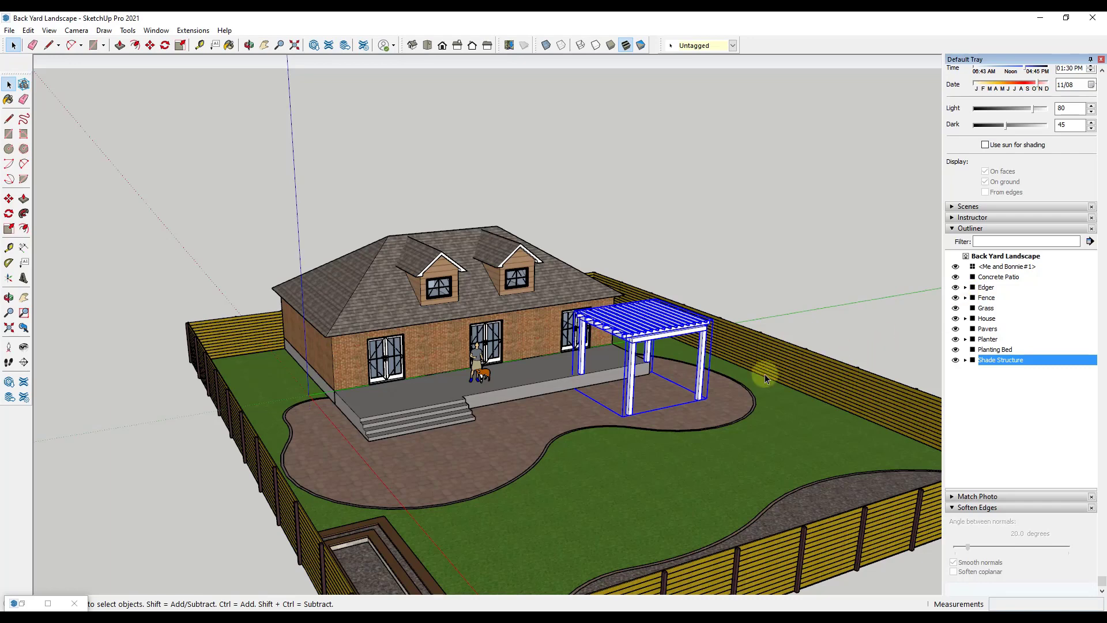
scroll(765, 374, down, 4)
scroll(522, 488, up, 6)
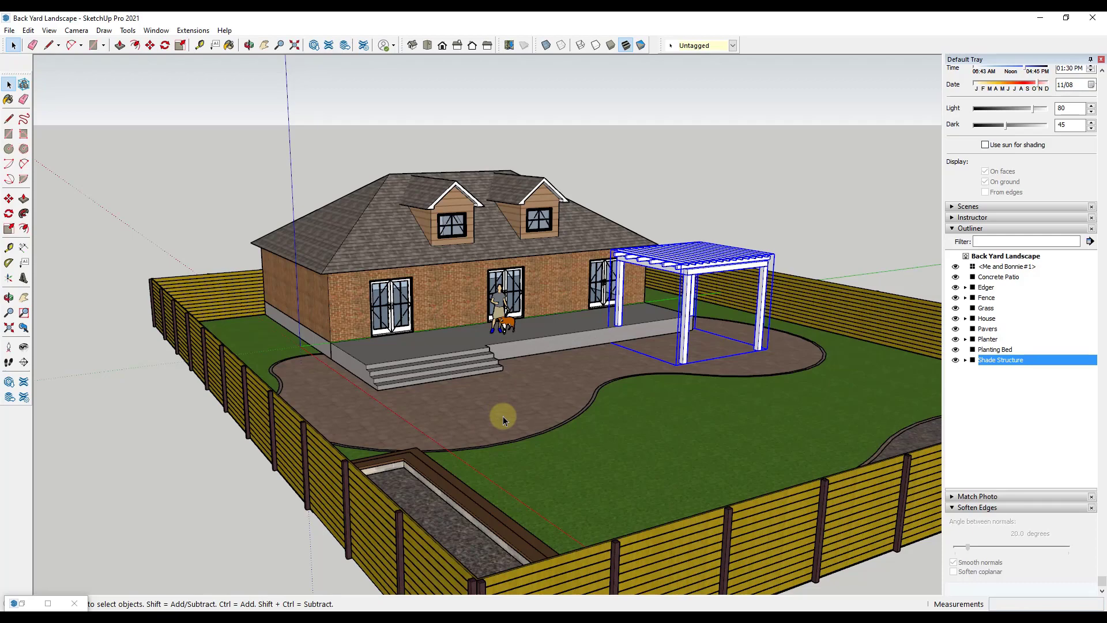
scroll(678, 318, down, 4)
mouse_move(671, 320)
middle_down()
mouse_move(633, 381)
mouse_move(517, 477)
mouse_move(650, 400)
mouse_move(680, 415)
mouse_move(804, 393)
middle_up()
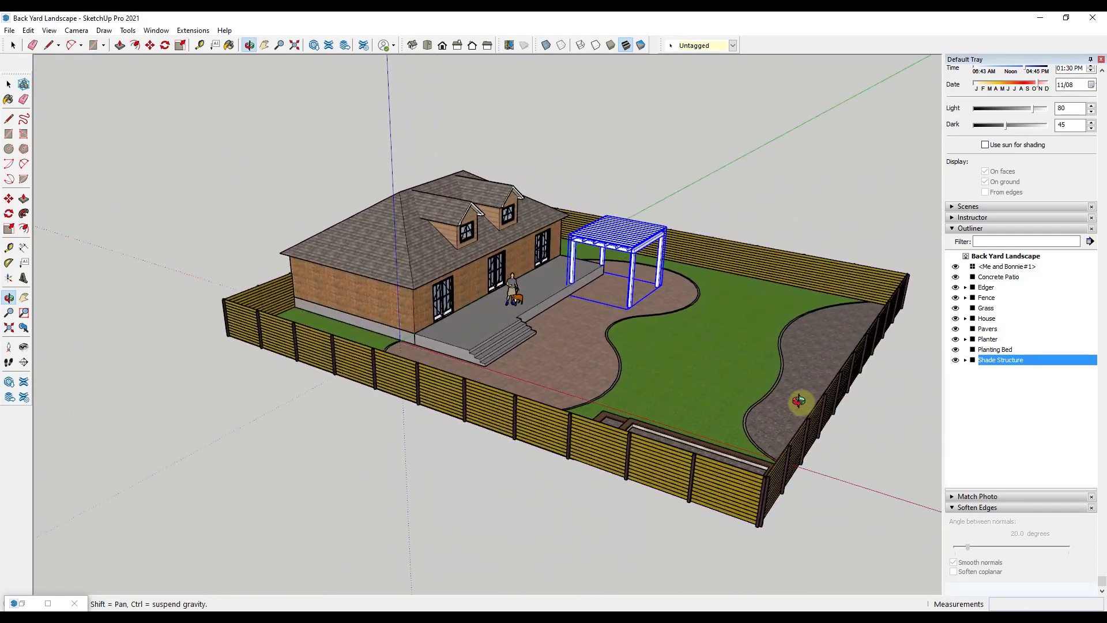
scroll(833, 335, up, 1)
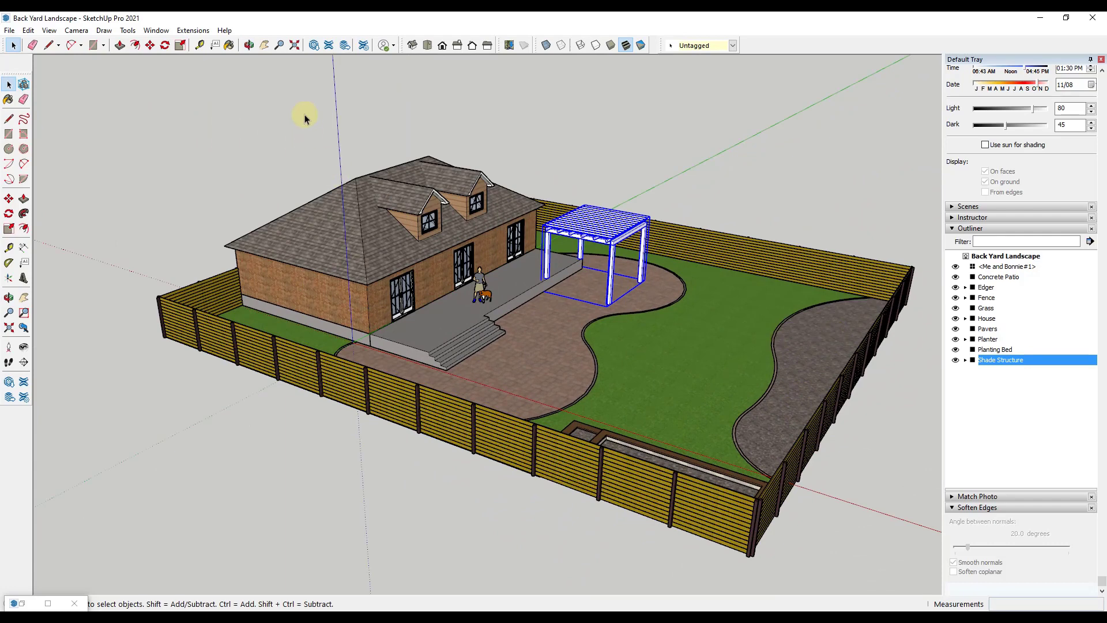
- Open 3D Warehouse, search for "tree", and show only models sorted by popularity
click(314, 45)
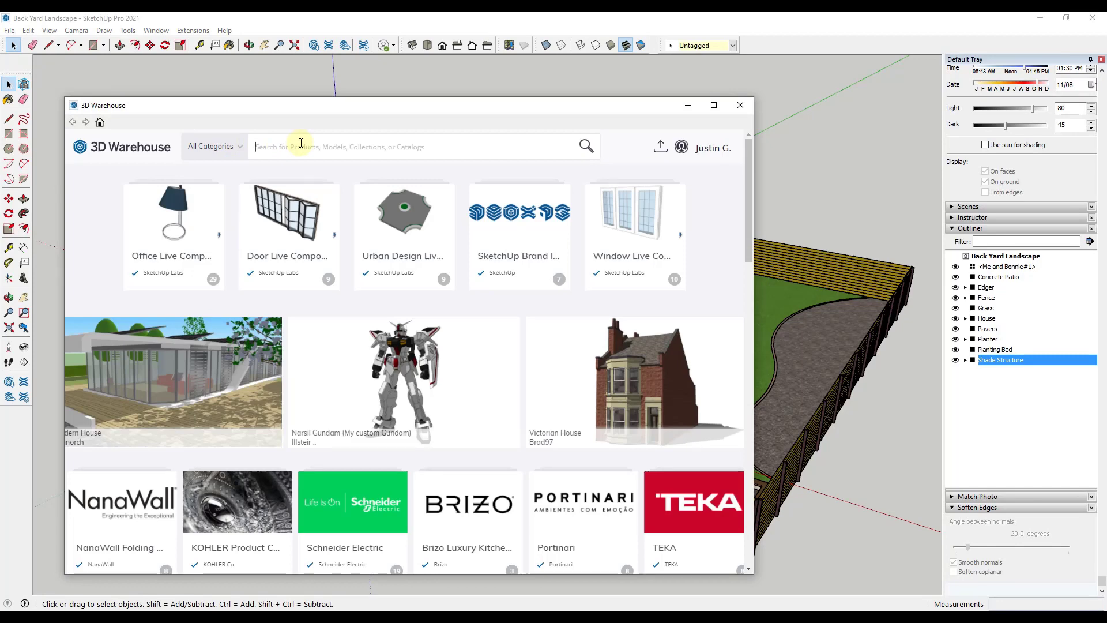
text(try)
key(Return)
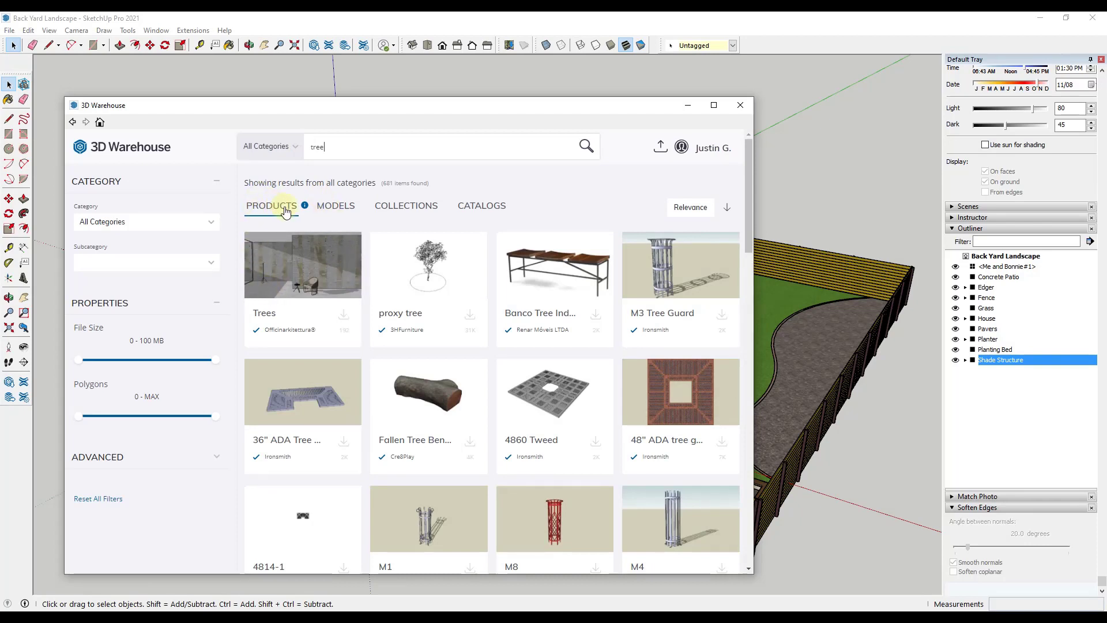
click(348, 209)
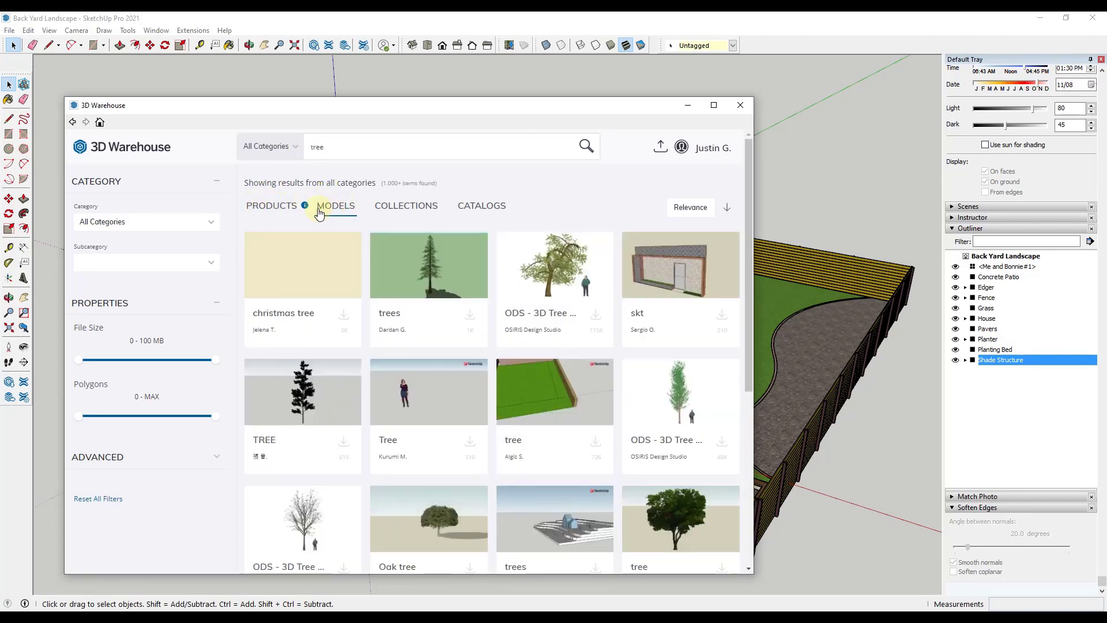
click(686, 210)
click(650, 245)
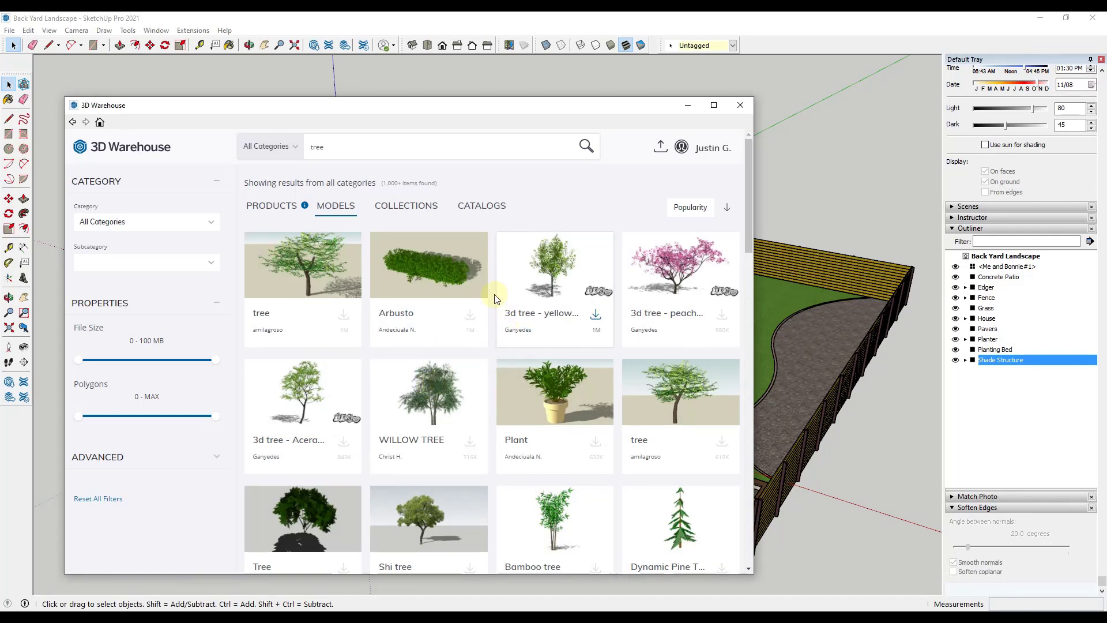
- Browse the tree models and check the polygon count and file size of WILLOW TREE
scroll(484, 357, down, 3)
scroll(484, 366, up, 1)
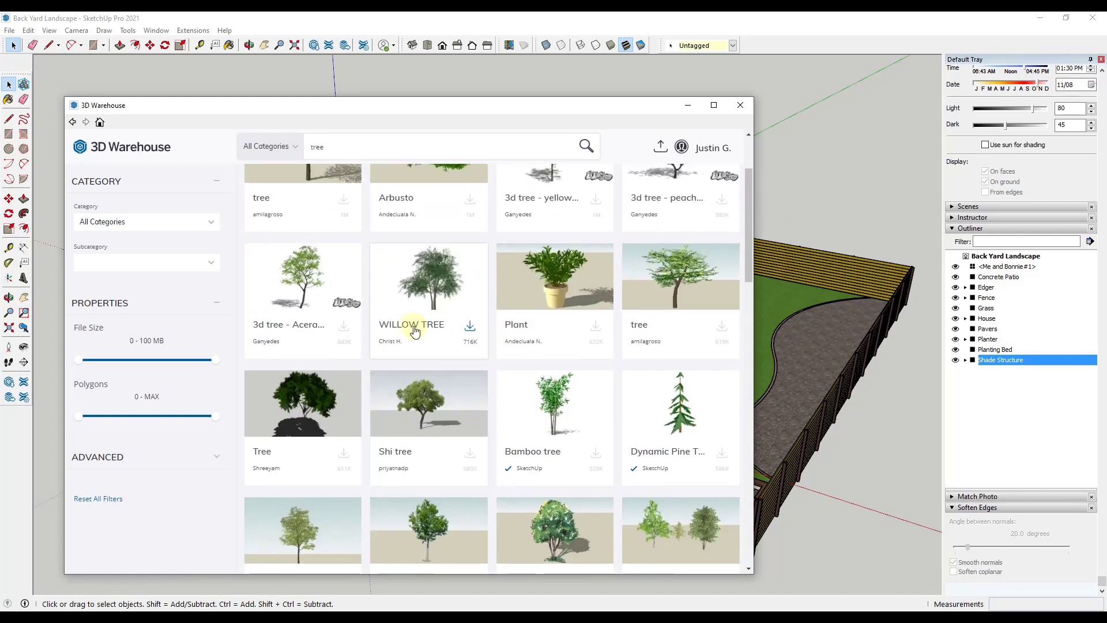
click(437, 292)
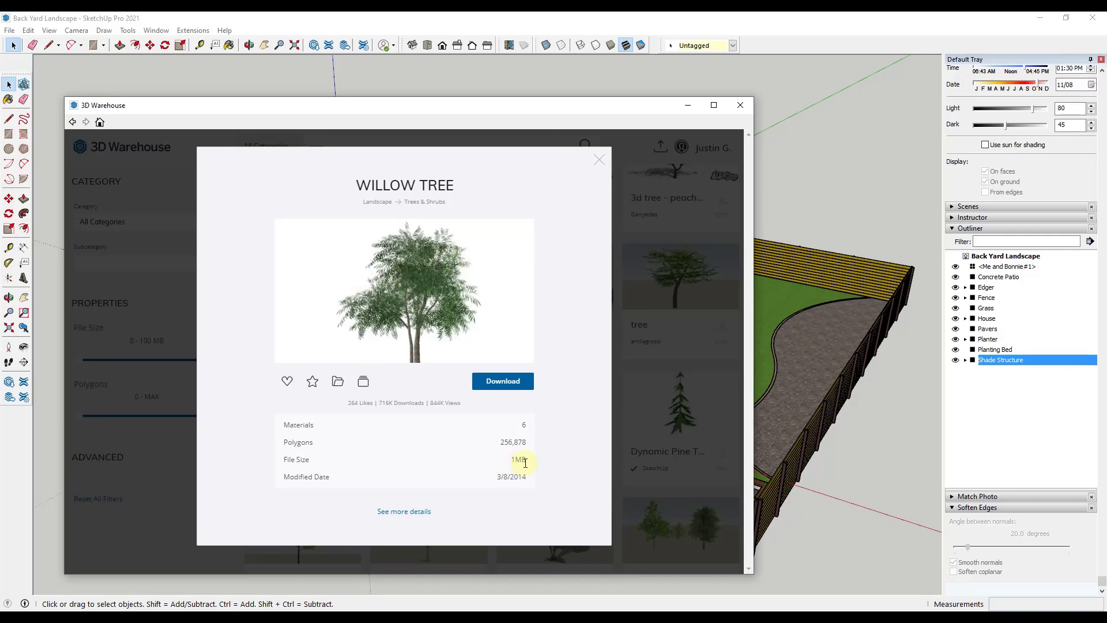
click(598, 162)
- Look further through the tree models and check the polygon count and file size of 3d tree - apple tree
scroll(469, 353, down, 5)
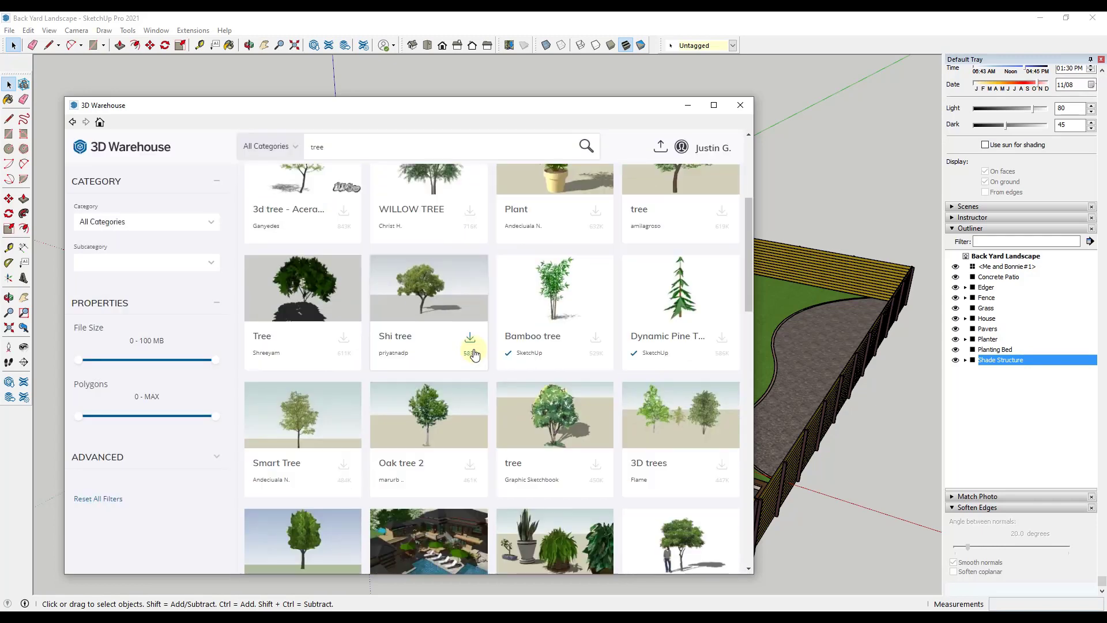
scroll(578, 382, down, 3)
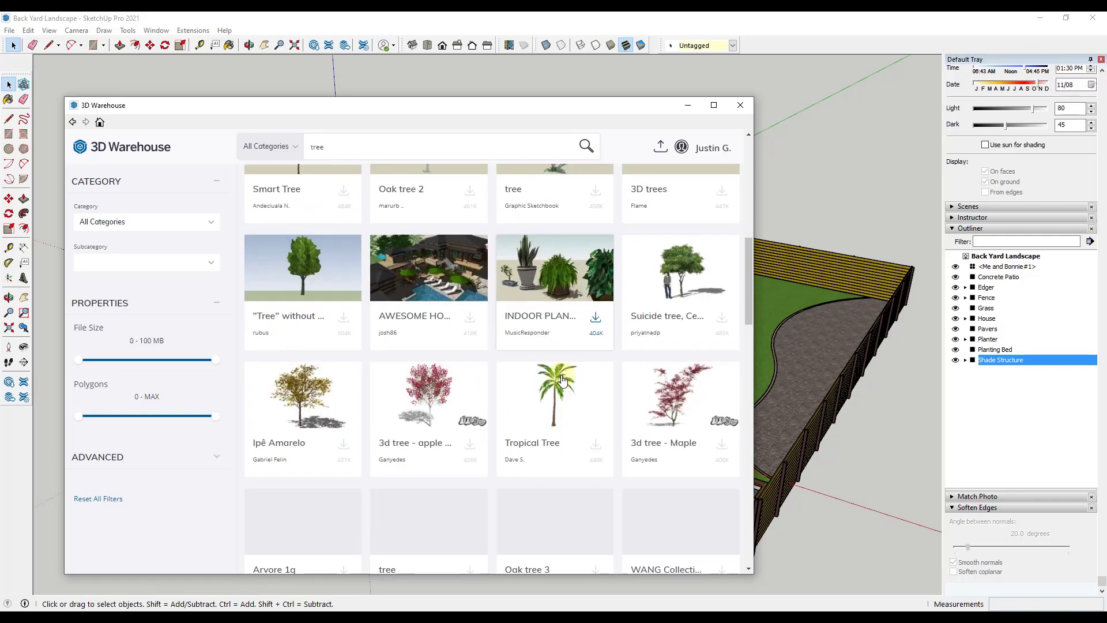
click(432, 318)
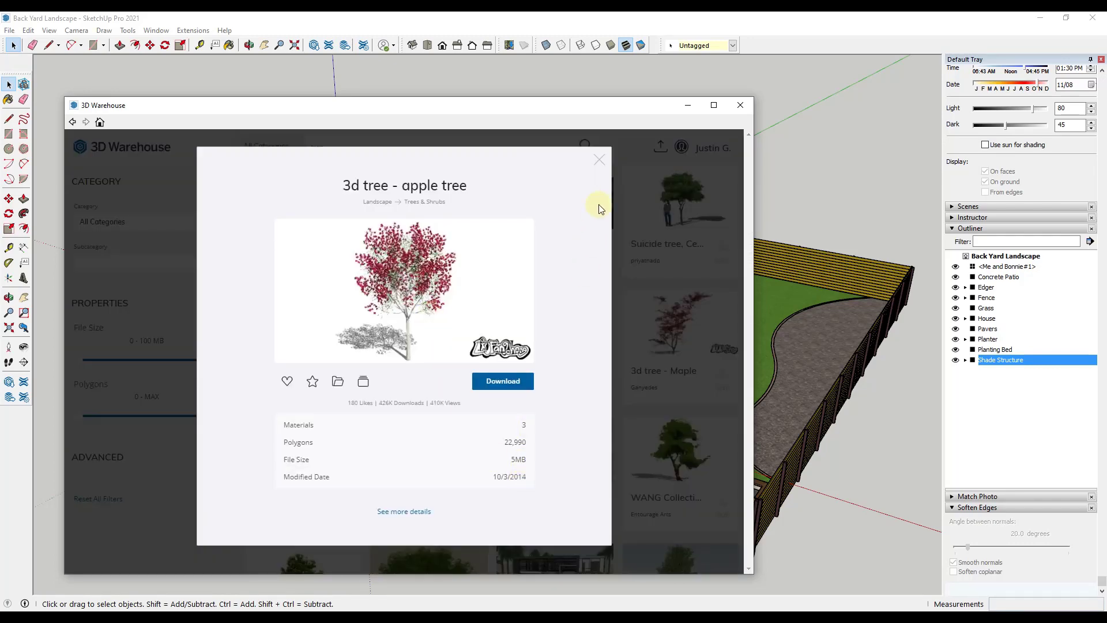
click(600, 166)
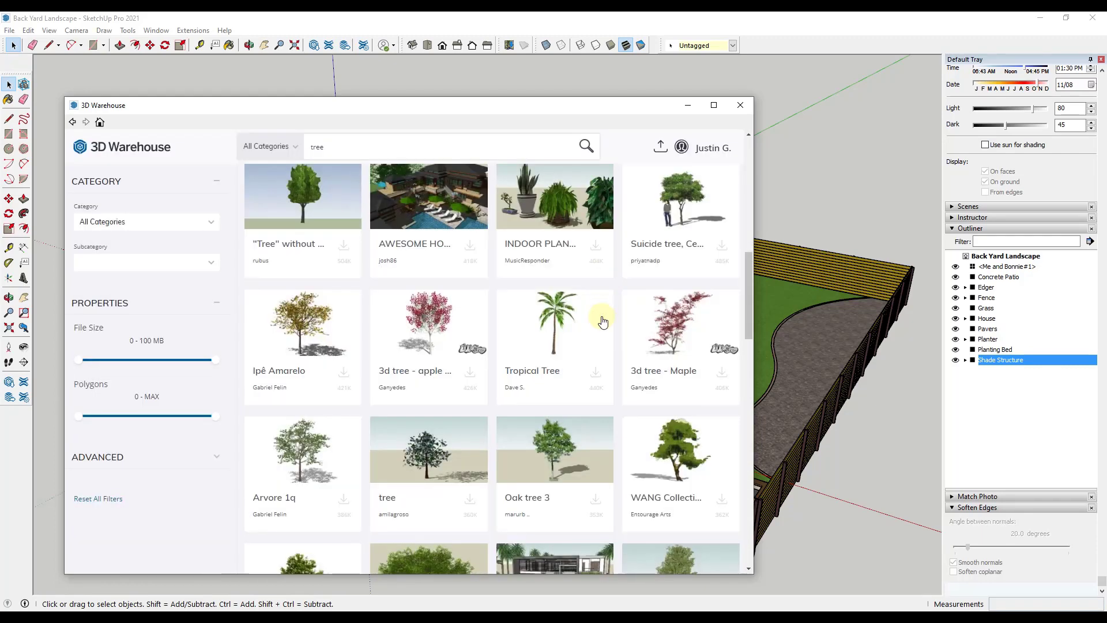
- Check the polygon count and file size of Arvore 2 and compare it with the other tree models
scroll(581, 348, down, 3)
scroll(581, 349, down, 3)
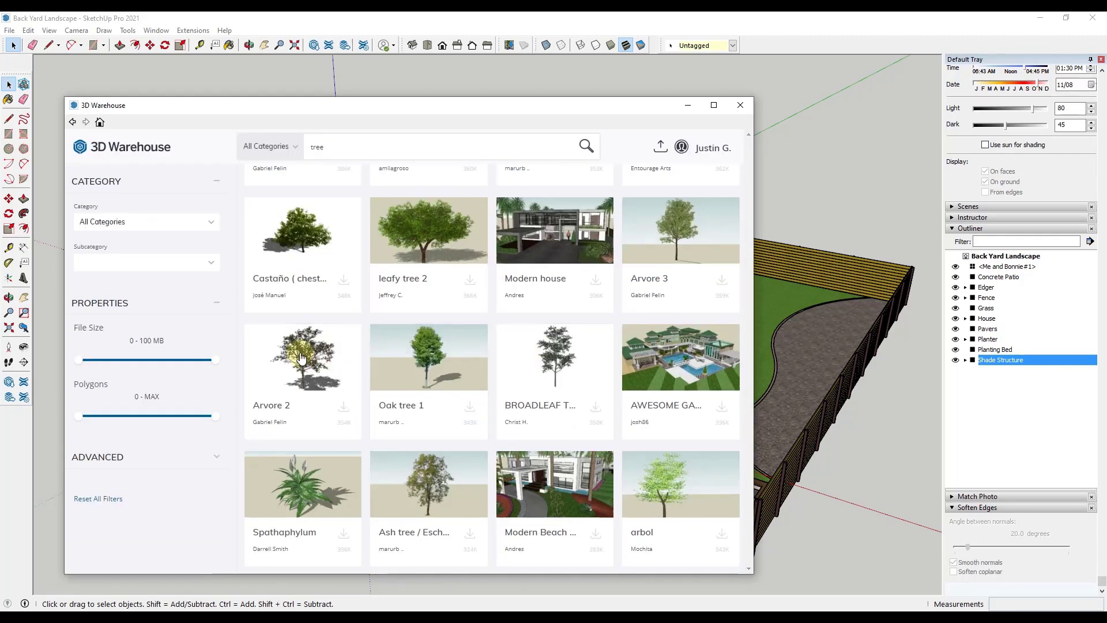
click(301, 352)
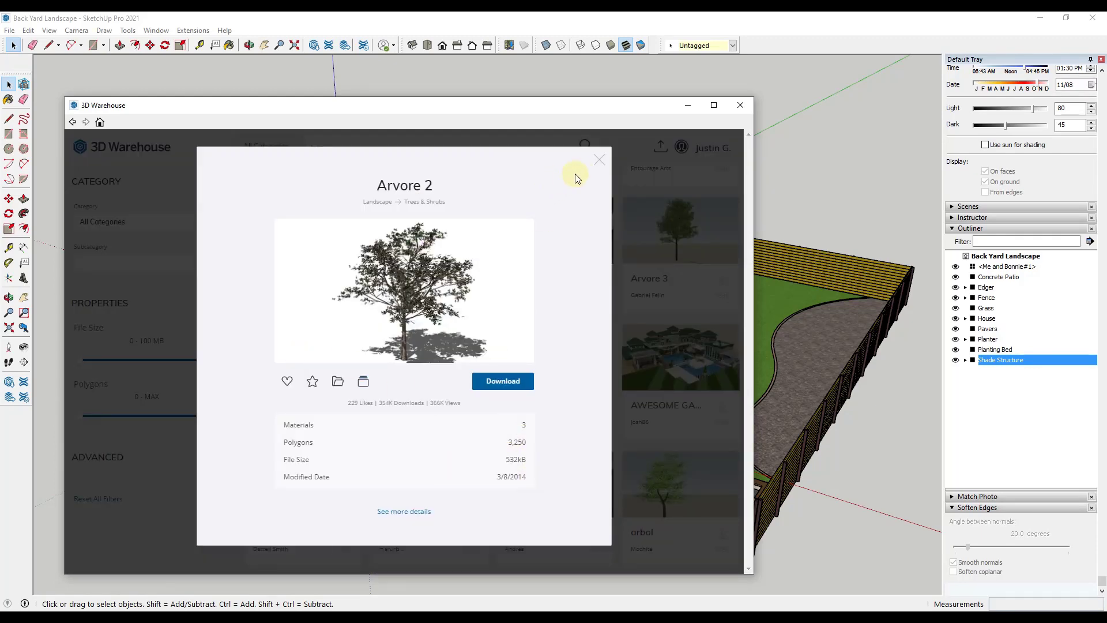
click(598, 163)
scroll(462, 389, down, 4)
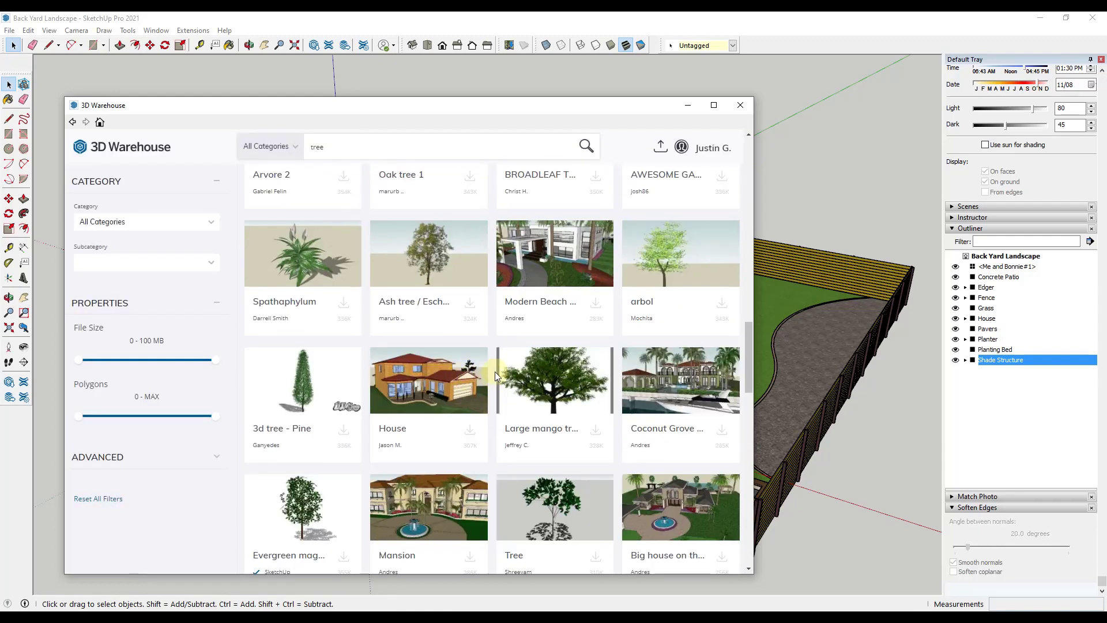
scroll(519, 358, up, 4)
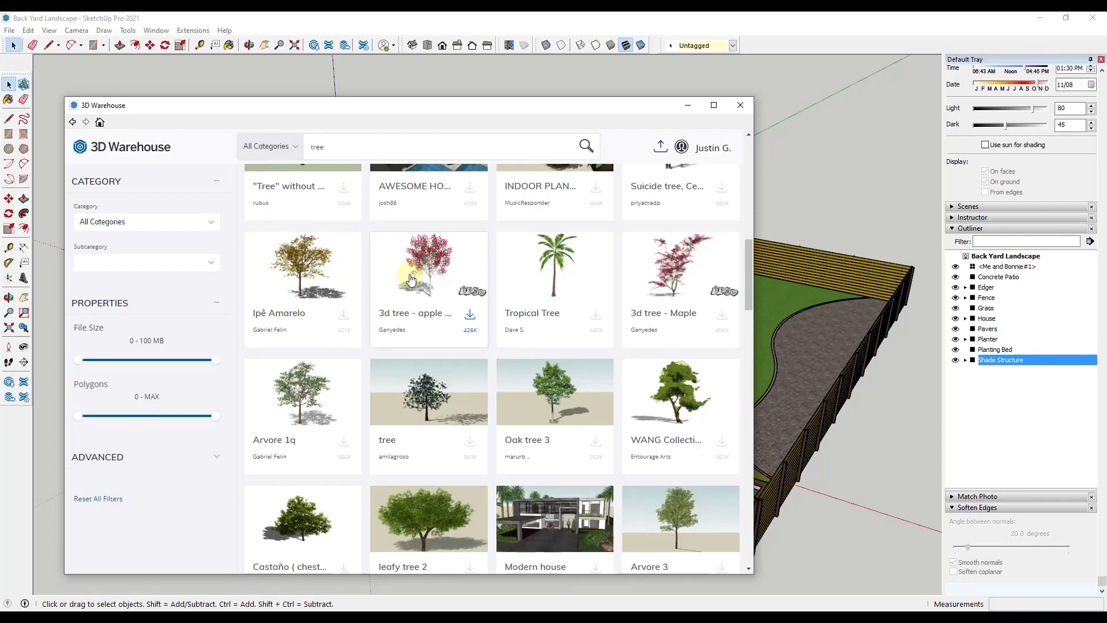
- Load the Arvore 2 tree from 3D Warehouse into the model and place it at the far end of the planting bed
scroll(414, 279, up, 3)
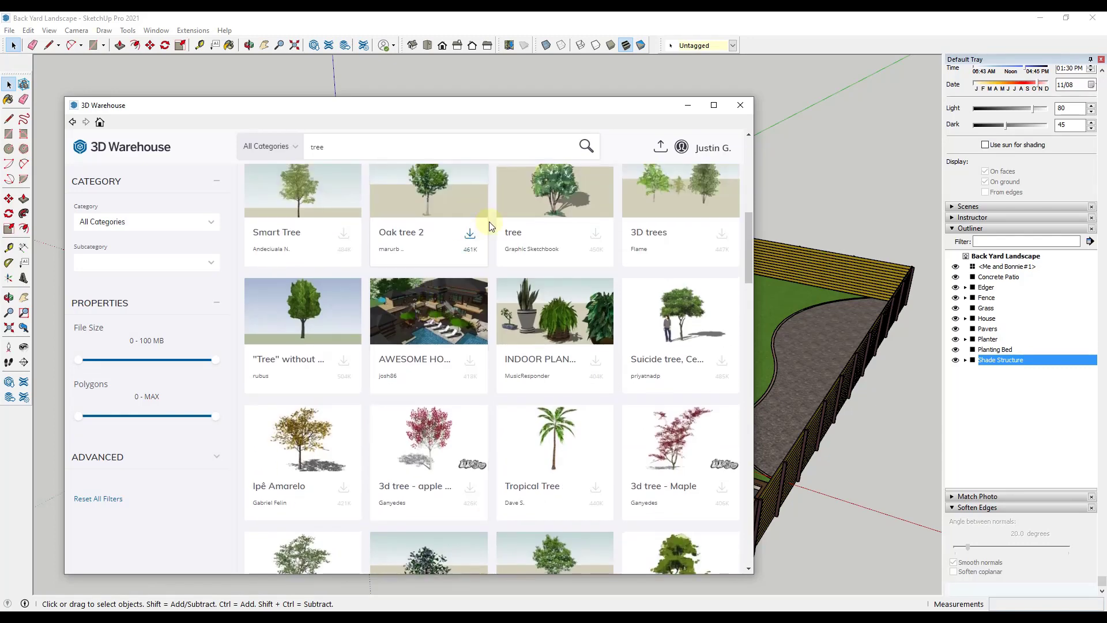
scroll(424, 232, up, 2)
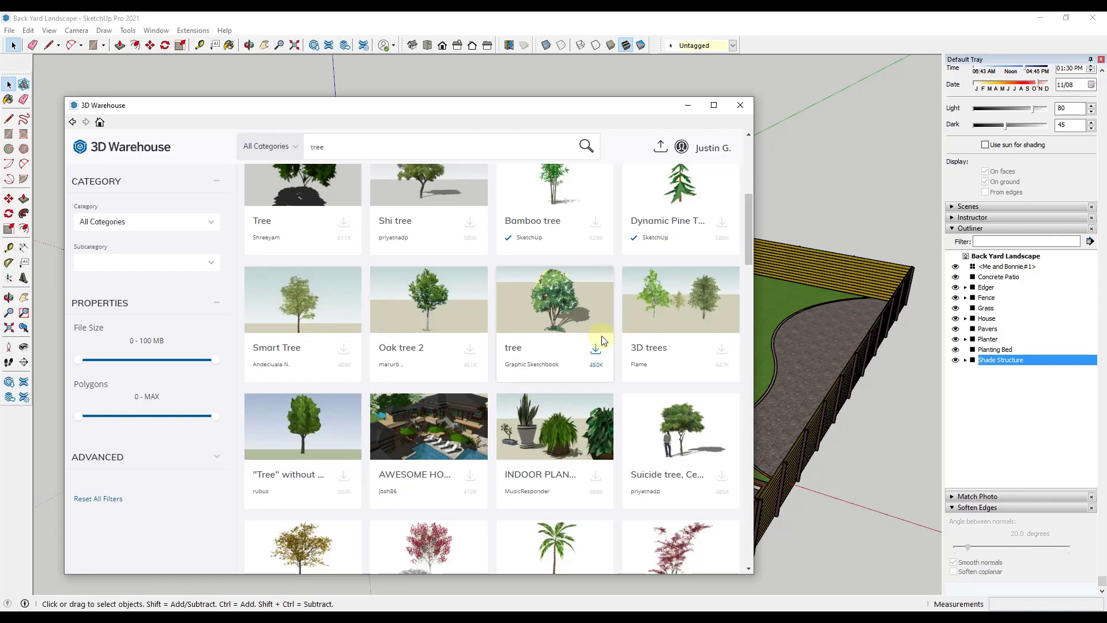
scroll(616, 340, down, 8)
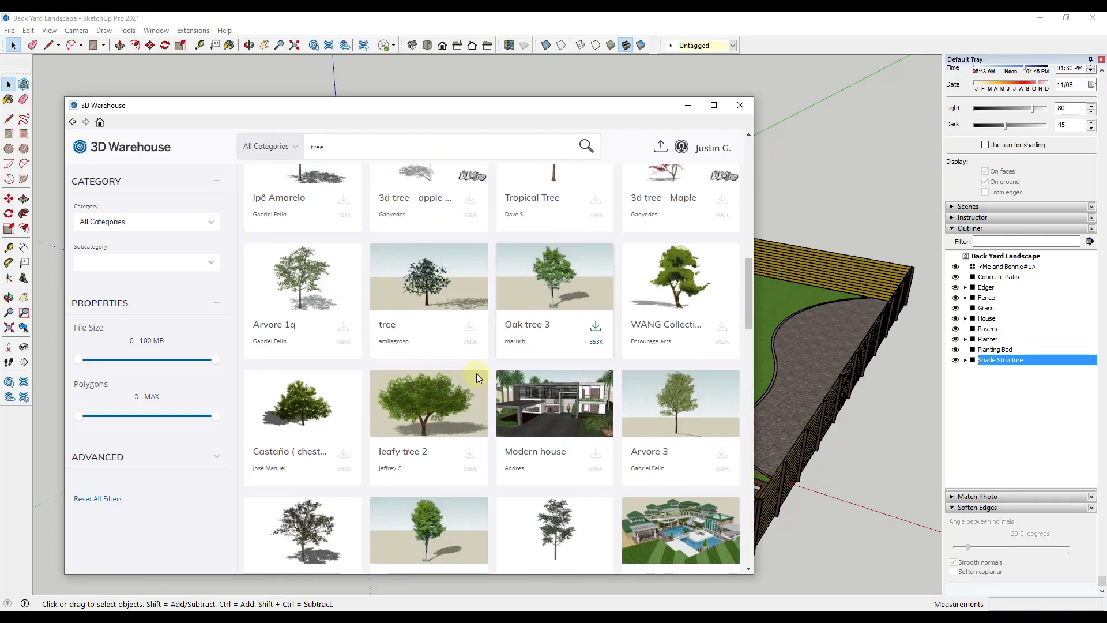
scroll(302, 467, down, 2)
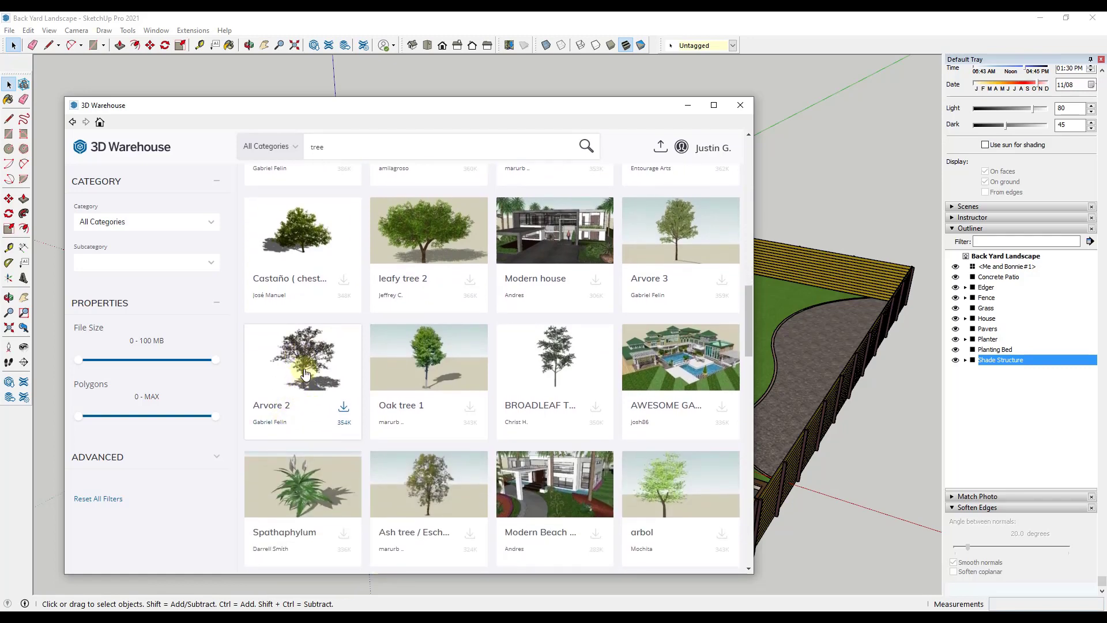
click(299, 365)
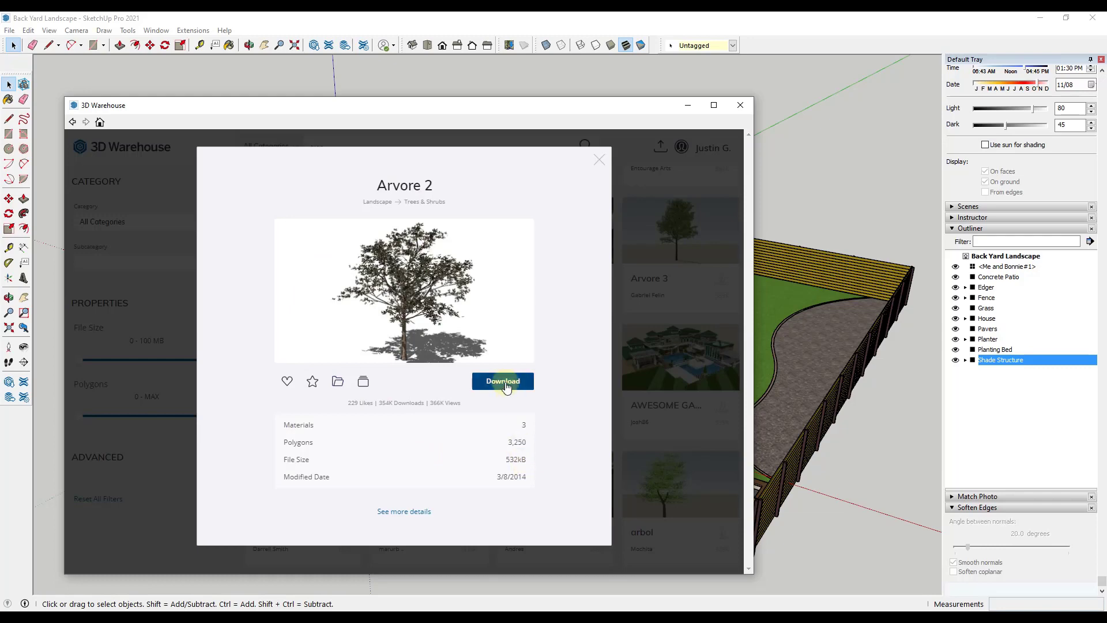
click(503, 382)
click(369, 366)
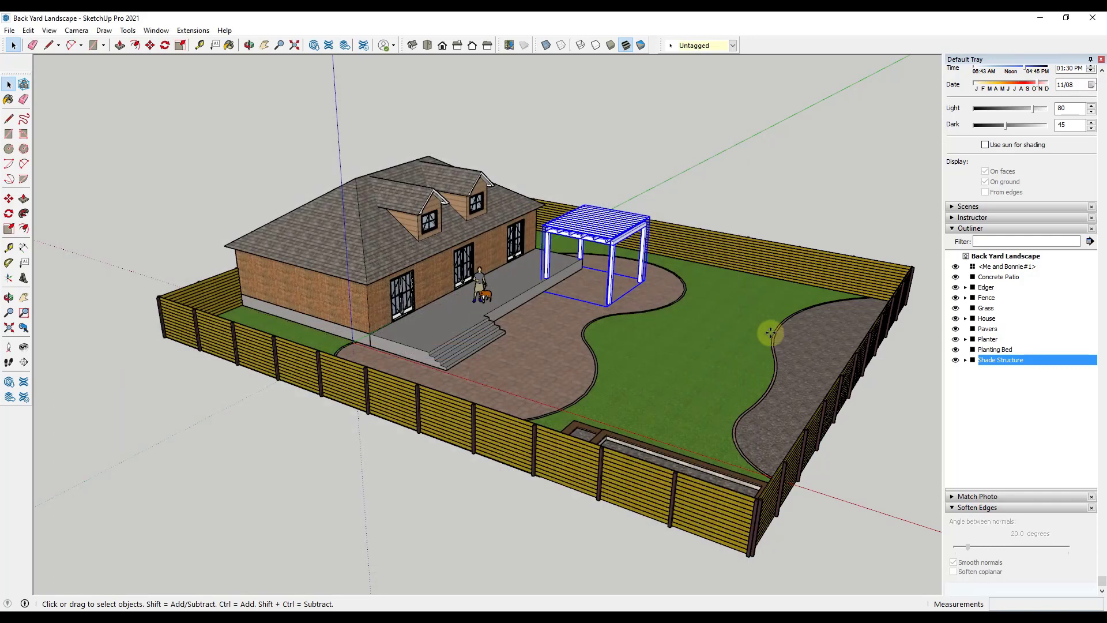
click(848, 316)
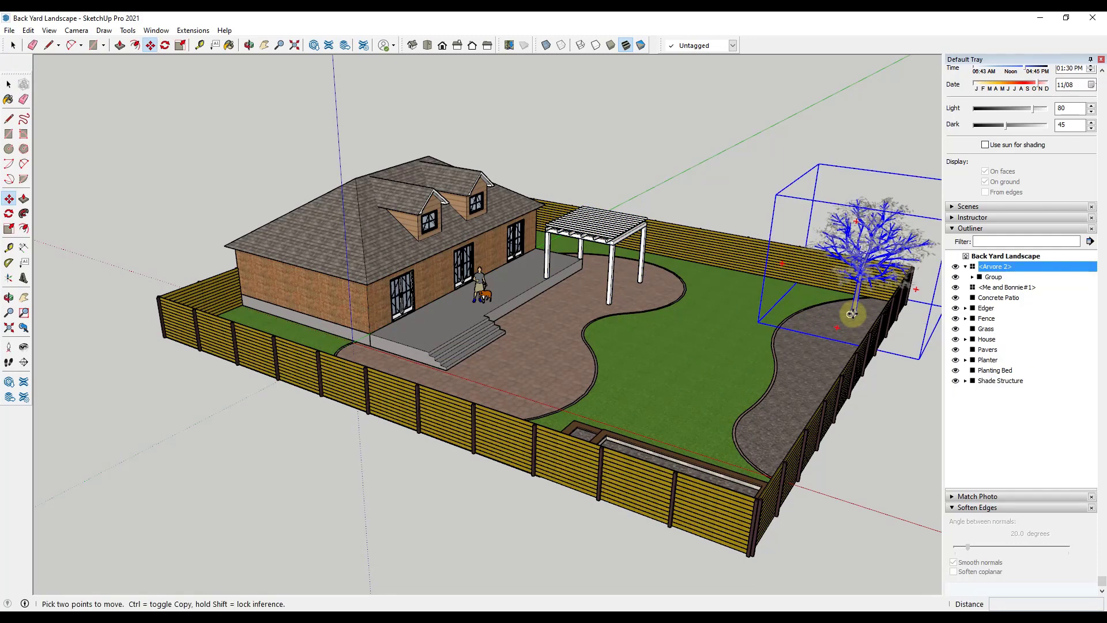
- Copy the tree about 17' 6" along the planting bed, and copy that tree again toward the bed's near end
key(ctrl)
click(851, 314)
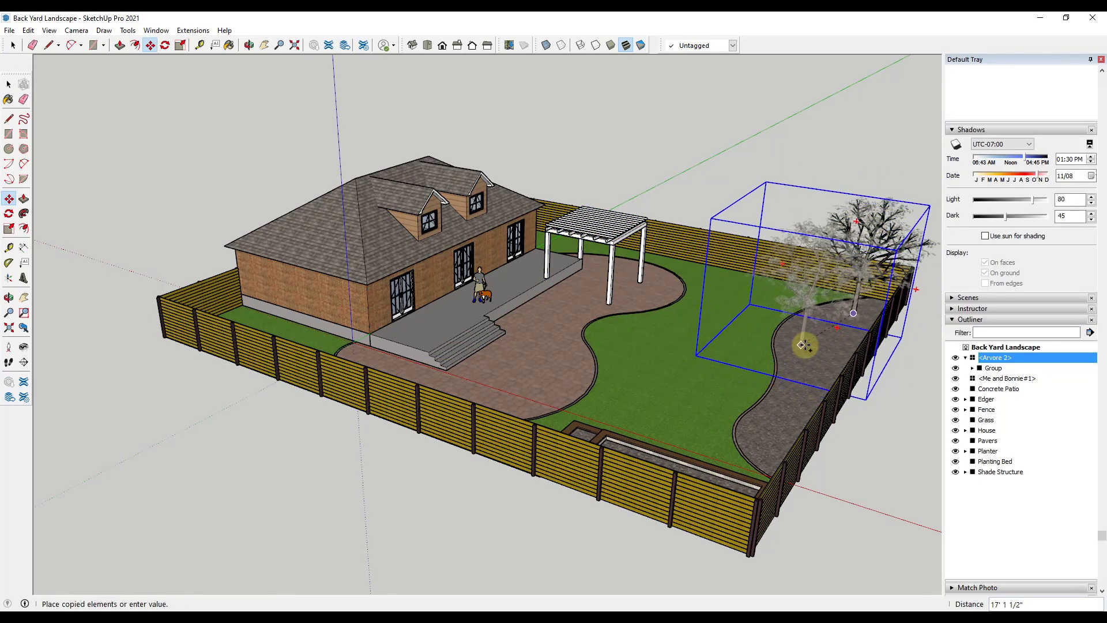
click(805, 350)
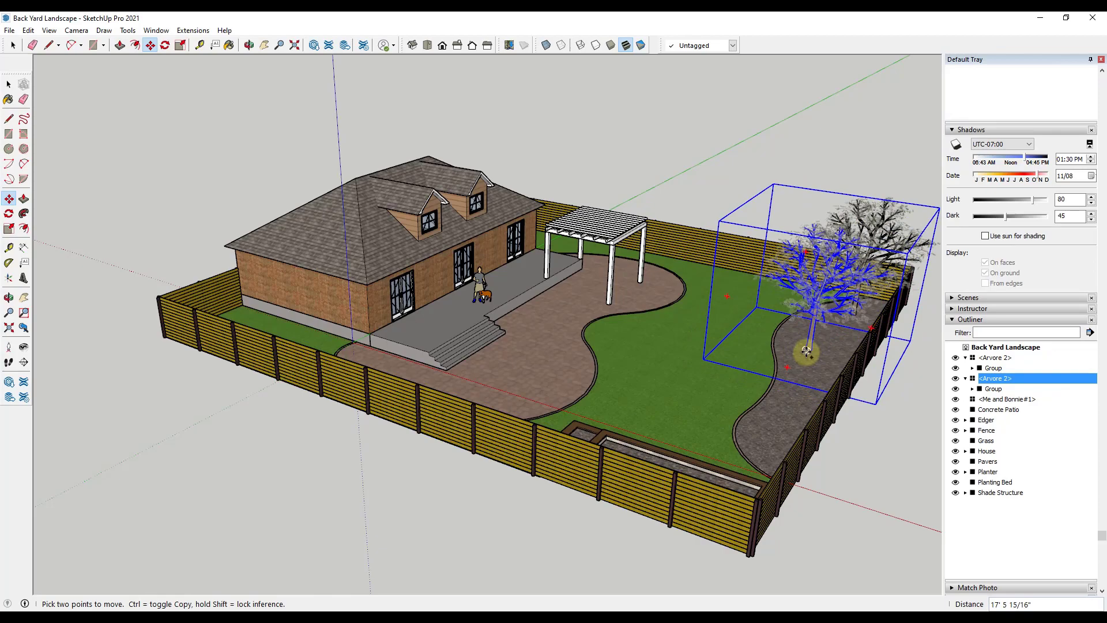
key(ctrl)
click(806, 351)
click(767, 437)
middle_drag(767, 426, 639, 393)
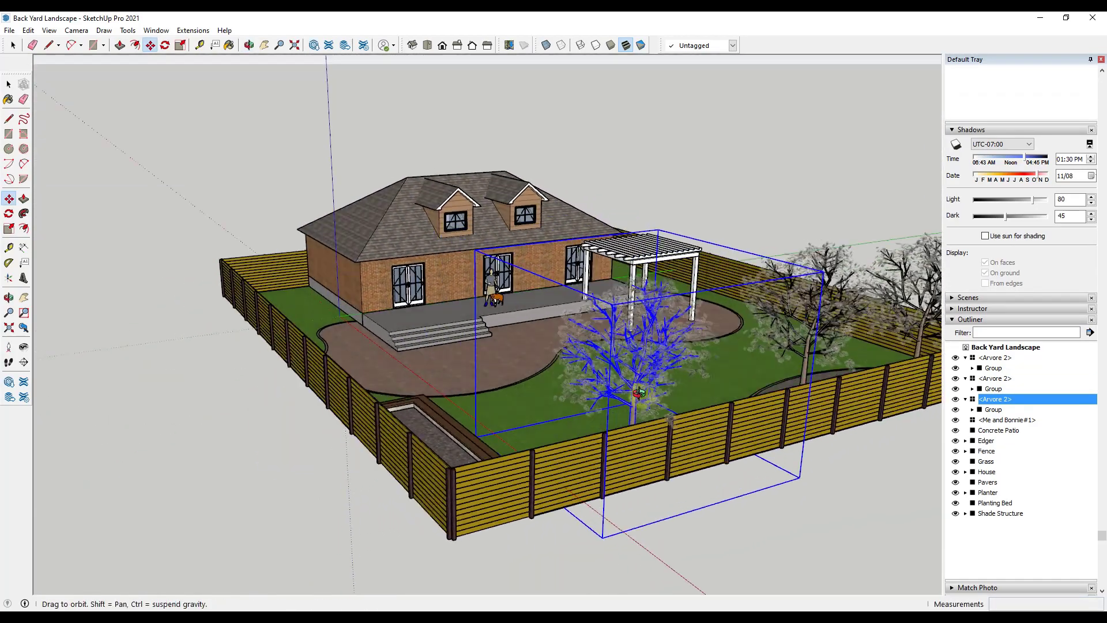
key(space)
scroll(638, 392, up, 2)
scroll(692, 358, up, 4)
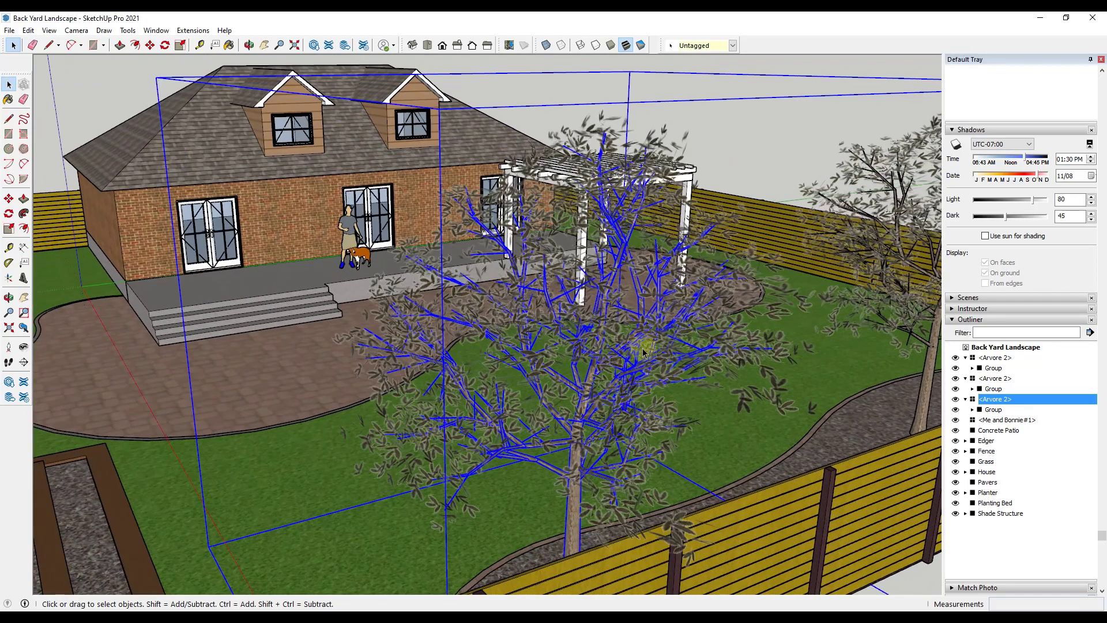
scroll(643, 352, down, 5)
click(729, 142)
scroll(653, 242, down, 3)
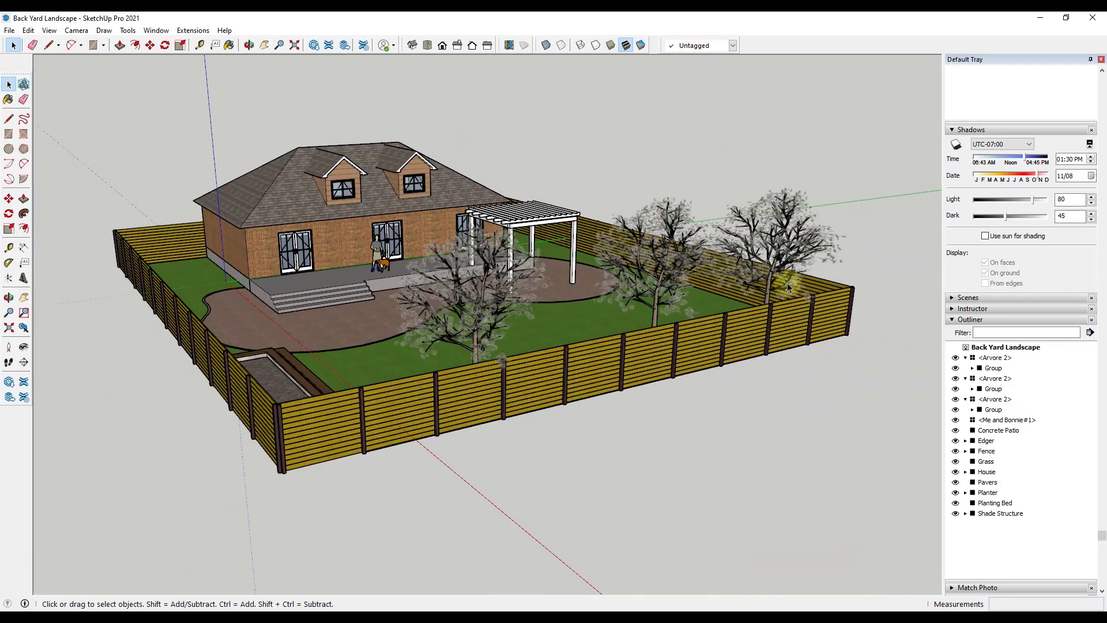
- Collapse the three Arvore 2 entries in the Outliner and combine the three trees into one group
click(966, 358)
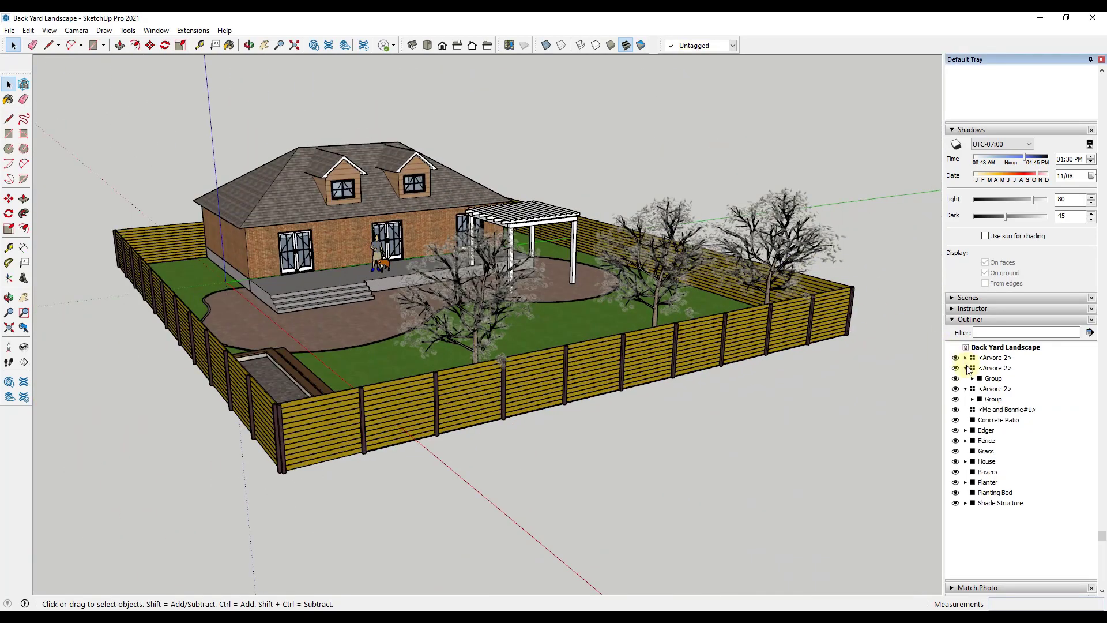
click(966, 367)
click(966, 378)
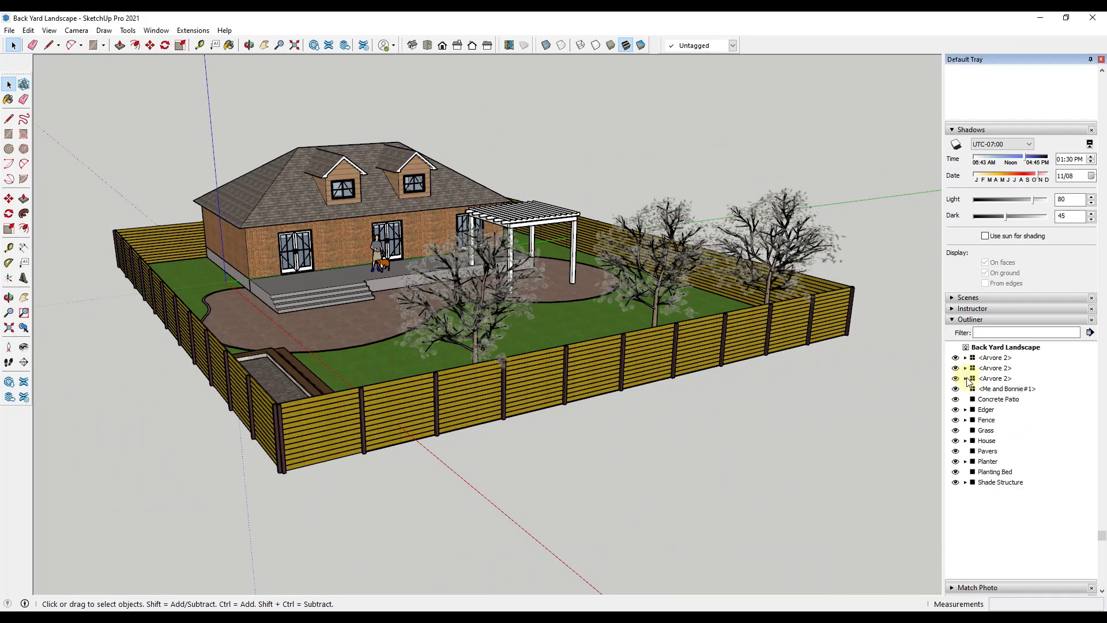
click(1006, 359)
shift+click(997, 379)
right_click(997, 379)
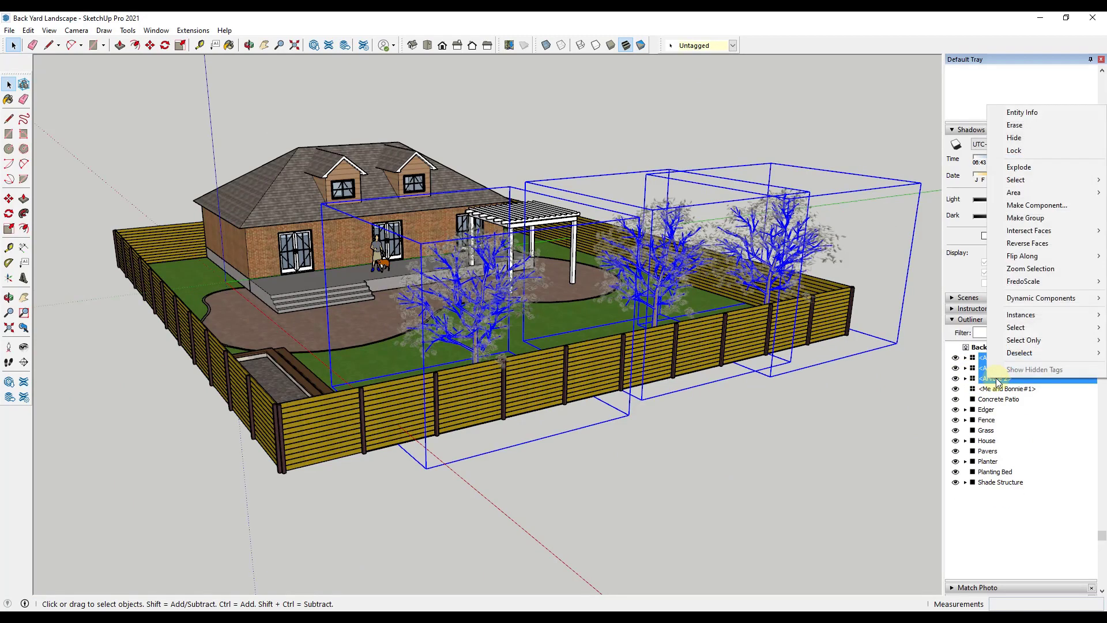
click(1025, 218)
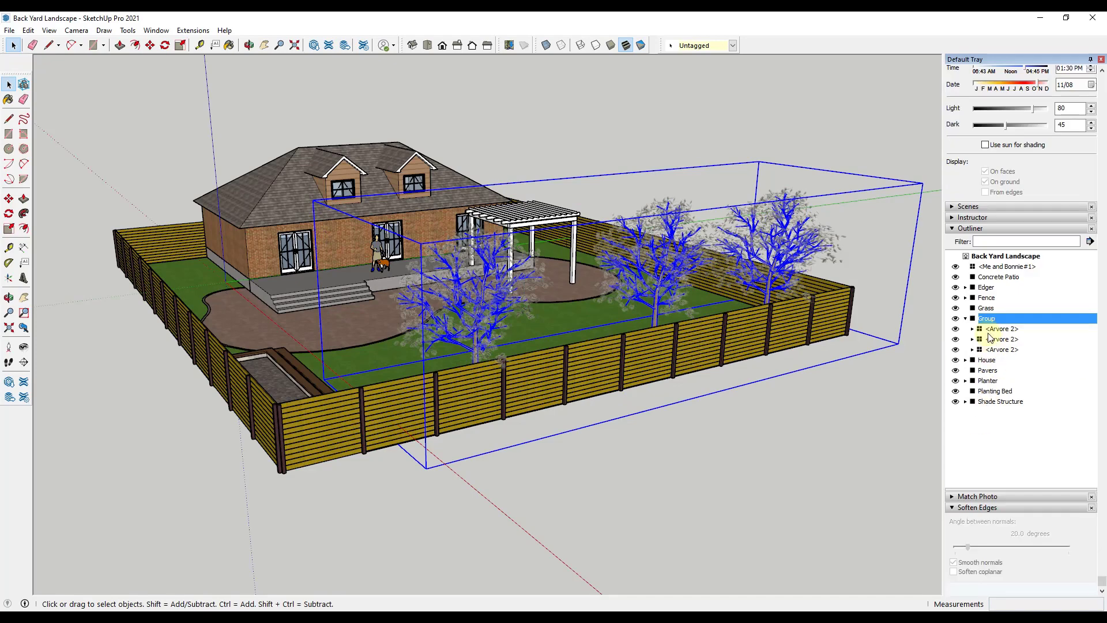
- Rename the group of three trees as Vegetation
right_click(987, 318)
click(1006, 312)
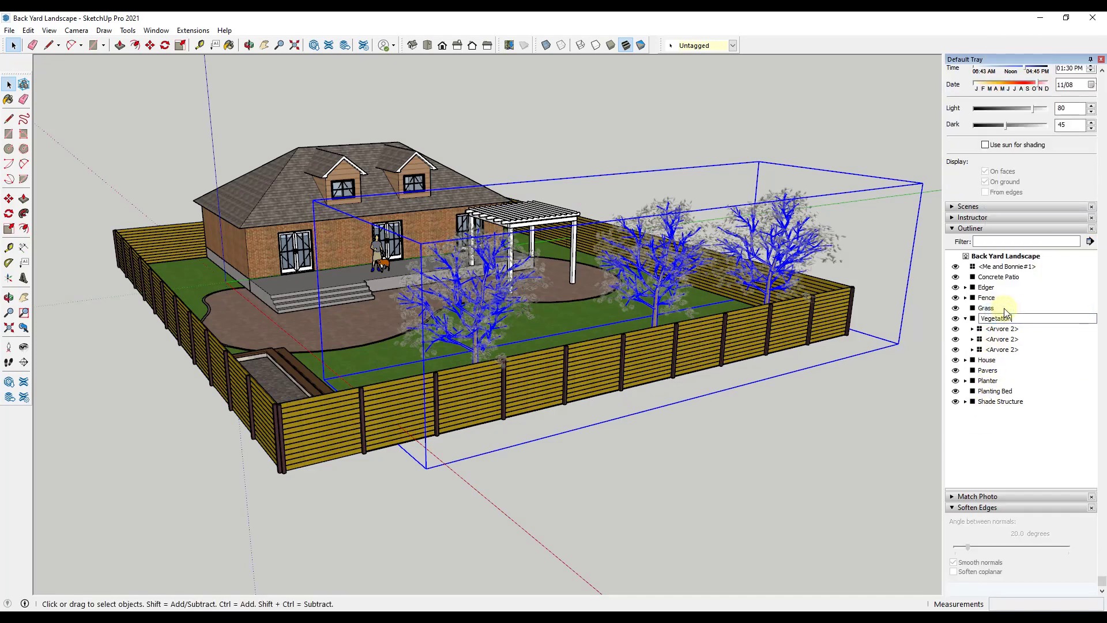
text(Vegetation)
key(Return)
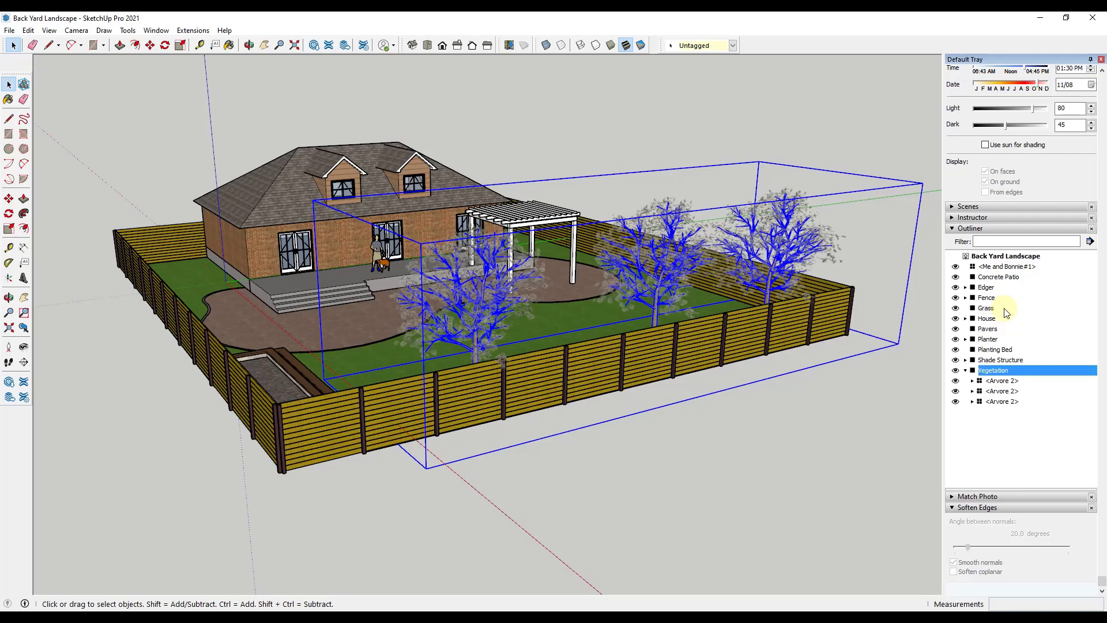
- Create a new tag named Vegetation
scroll(992, 236, up, 3)
click(951, 177)
scroll(993, 217, up, 2)
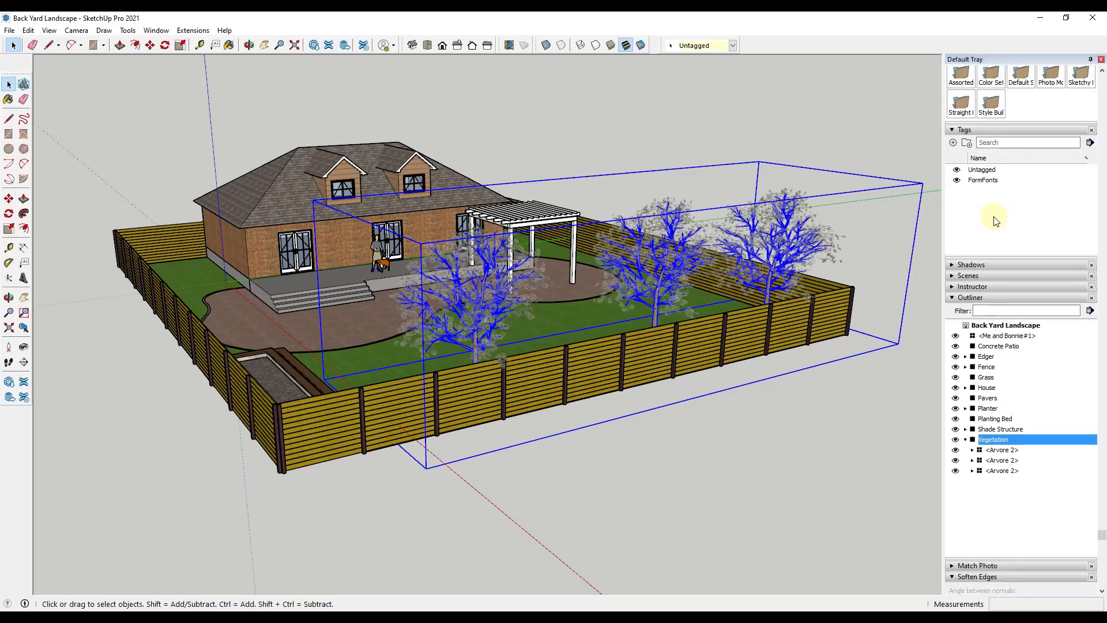
click(953, 142)
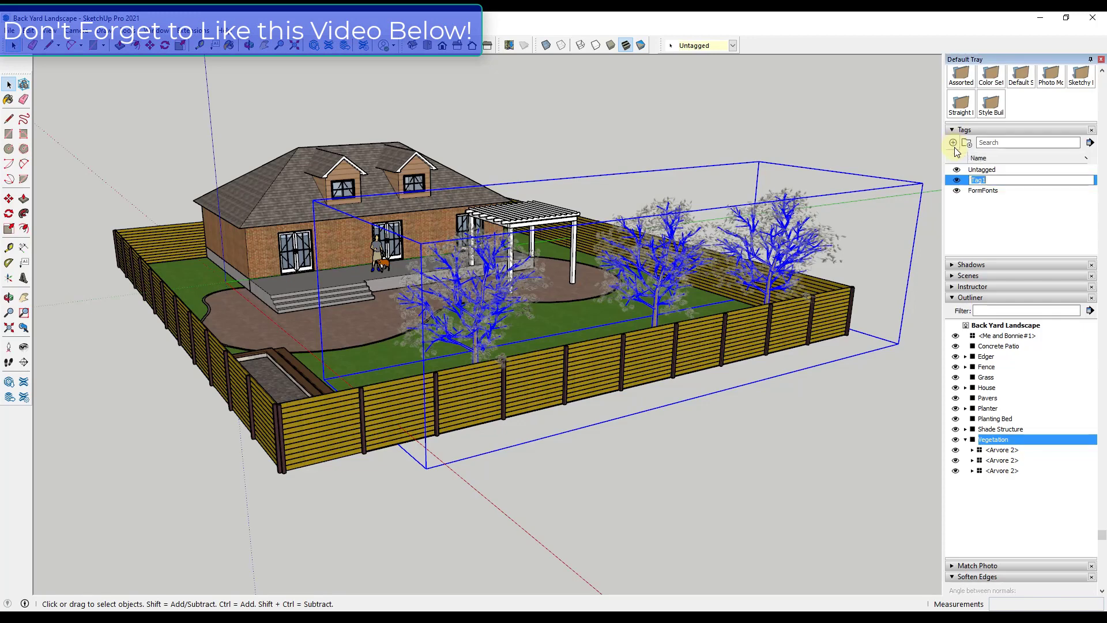
text(Vegetation)
key(Return)
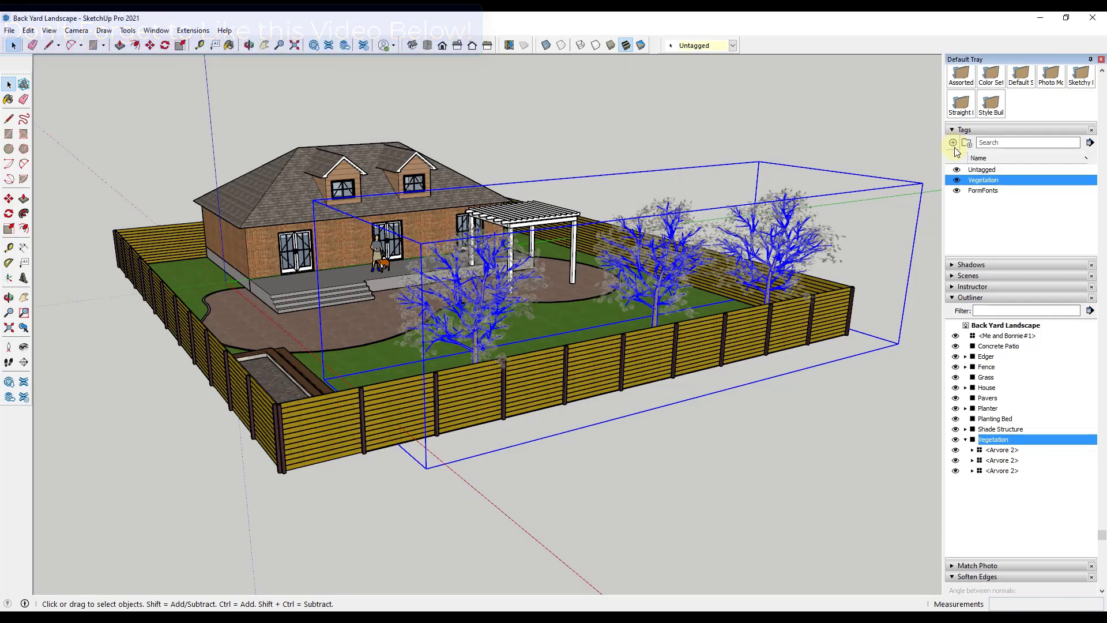
- Assign the Vegetation tag to the tree group and deselect it
click(697, 45)
click(695, 68)
click(797, 117)
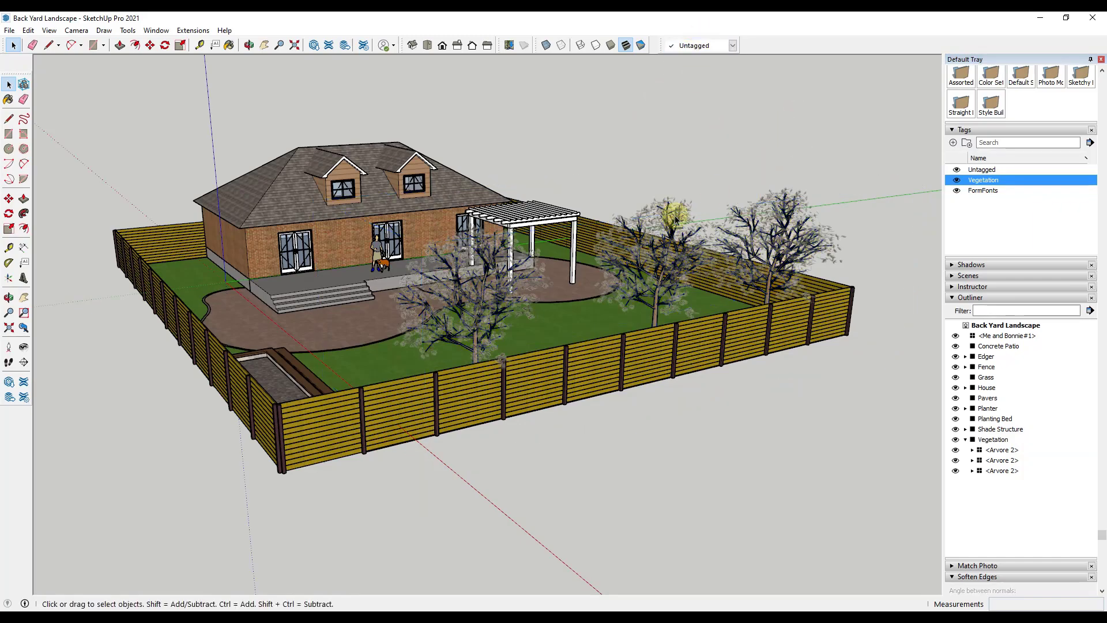
- Hide the Vegetation tag to examine the back yard without the trees, and show the tag again
middle_drag(674, 215, 762, 259)
scroll(652, 343, up, 5)
middle_drag(651, 342, 532, 252)
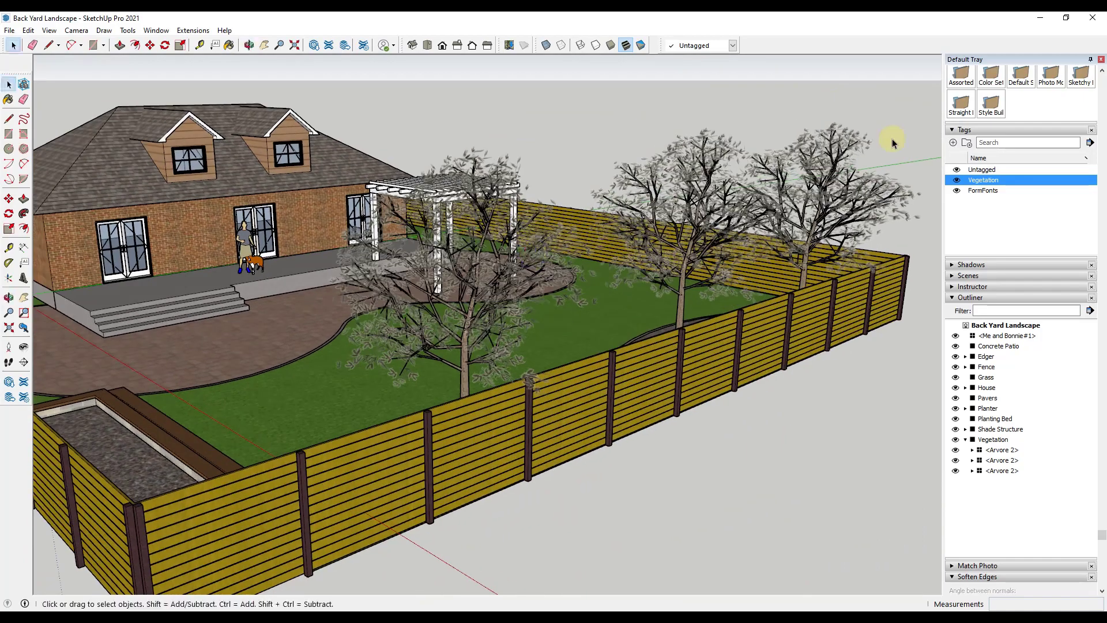
click(957, 180)
middle_drag(611, 231, 738, 274)
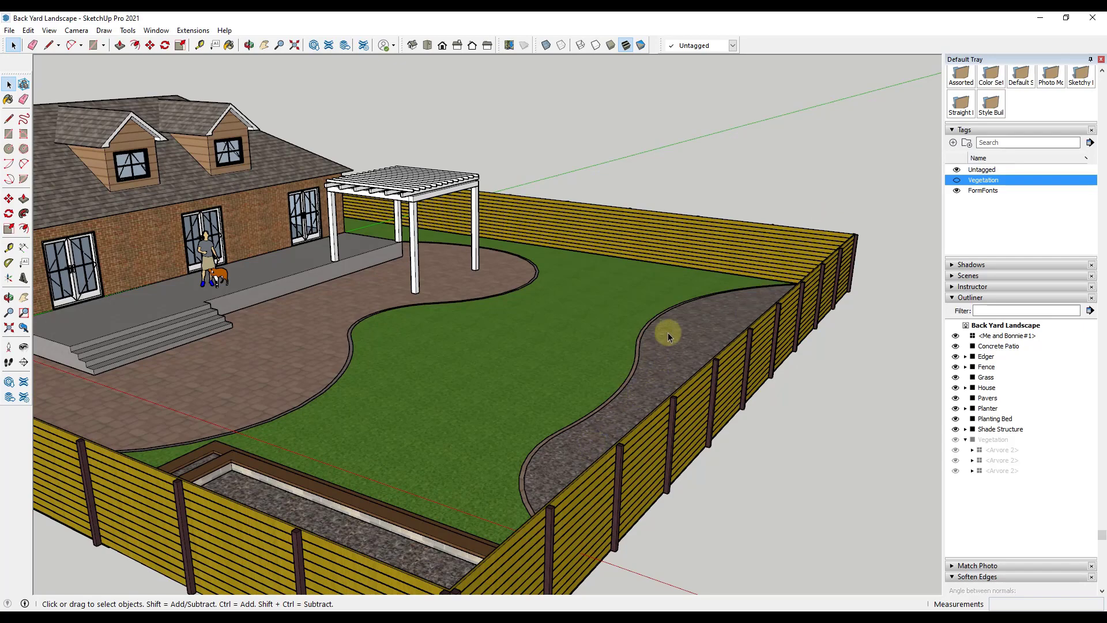
middle_drag(686, 234, 281, 386)
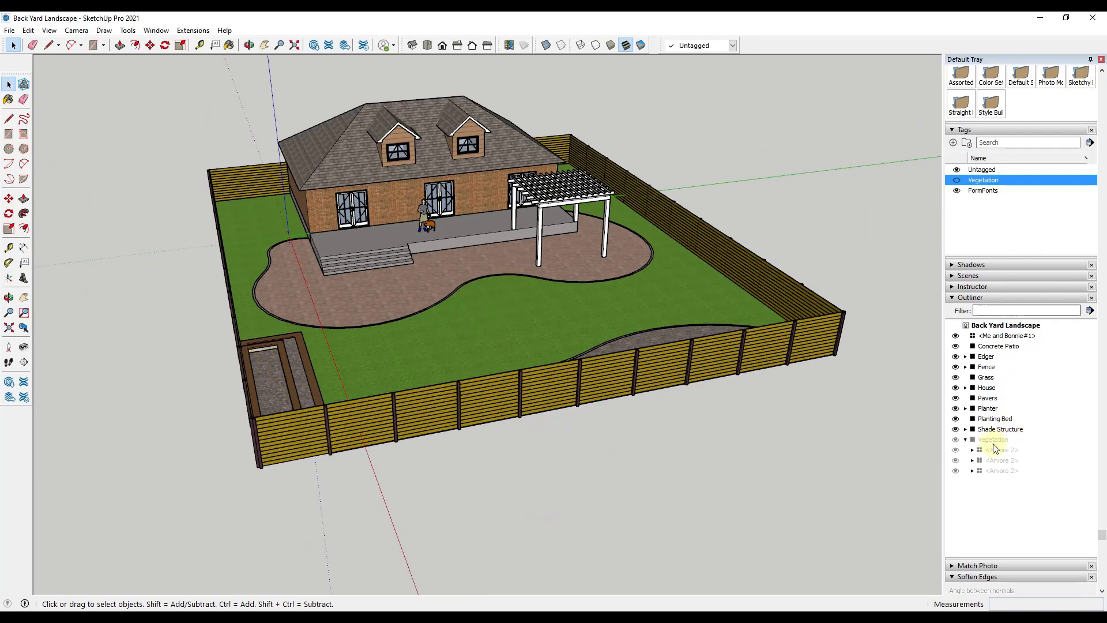
middle_drag(284, 224, 562, 228)
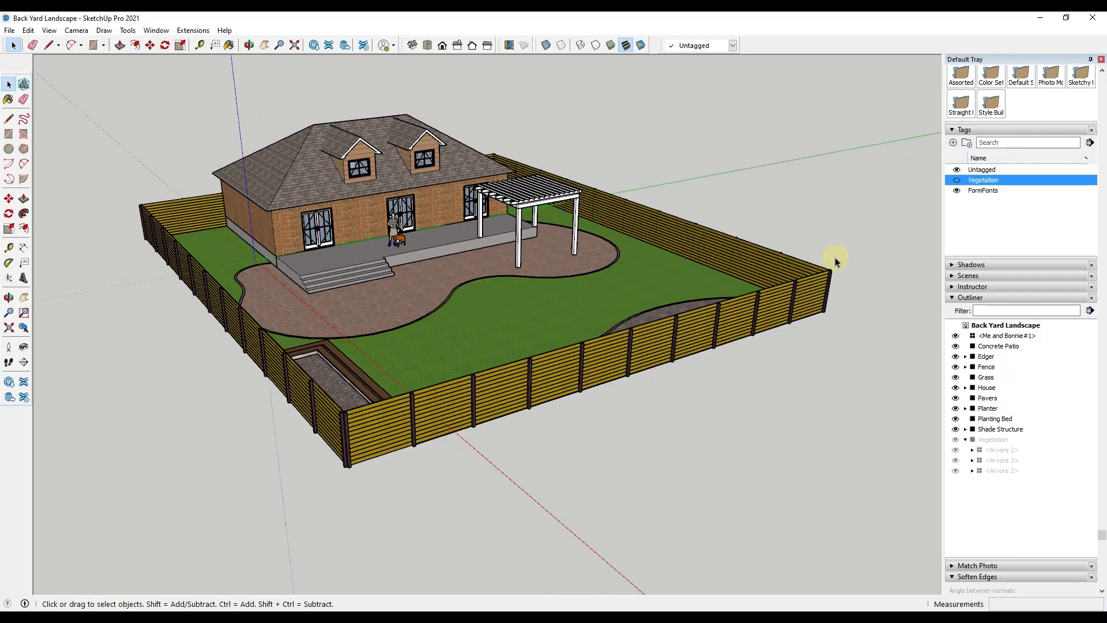
click(957, 180)
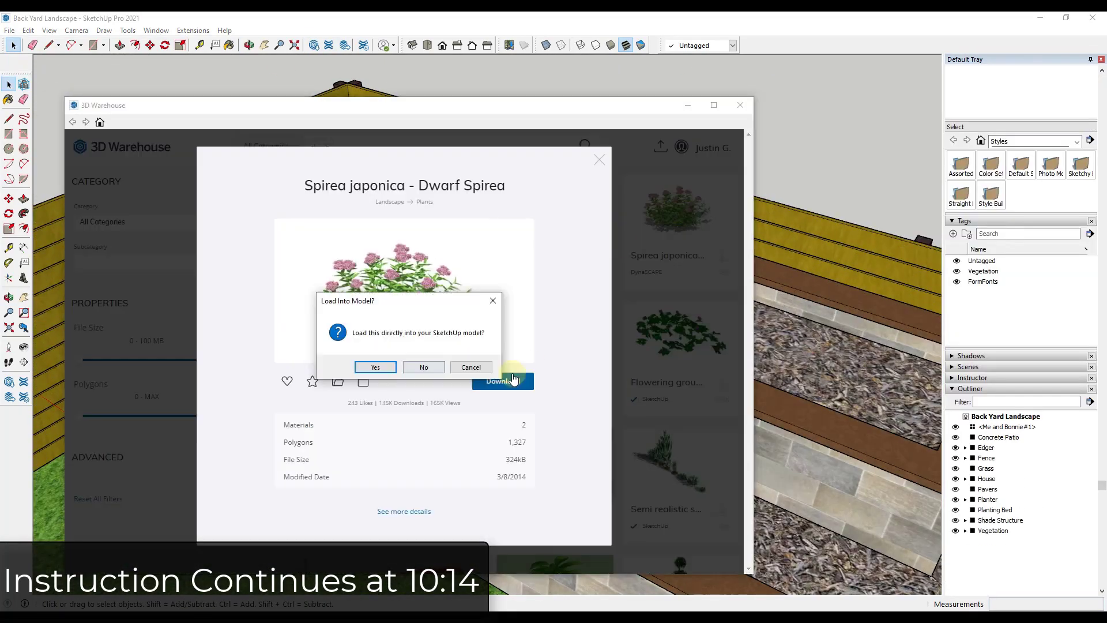
- Load Dwarf Spirea and Cattail plant models from 3D Warehouse and array them along the planter's upper and lower tiers, dividing the cattails by /15
click(423, 366)
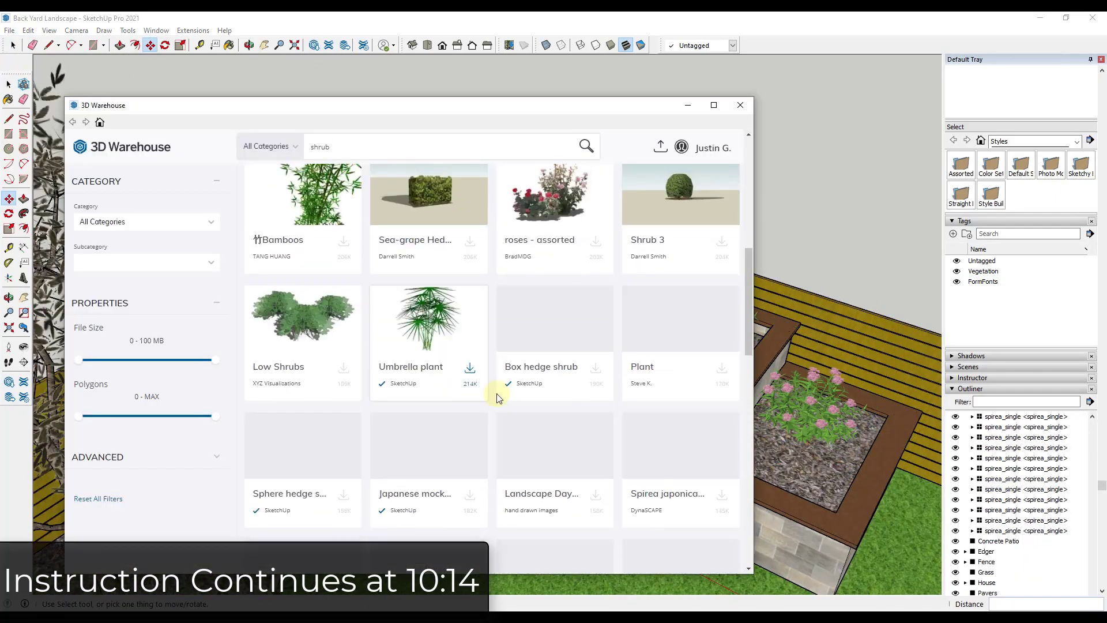
click(499, 382)
click(376, 366)
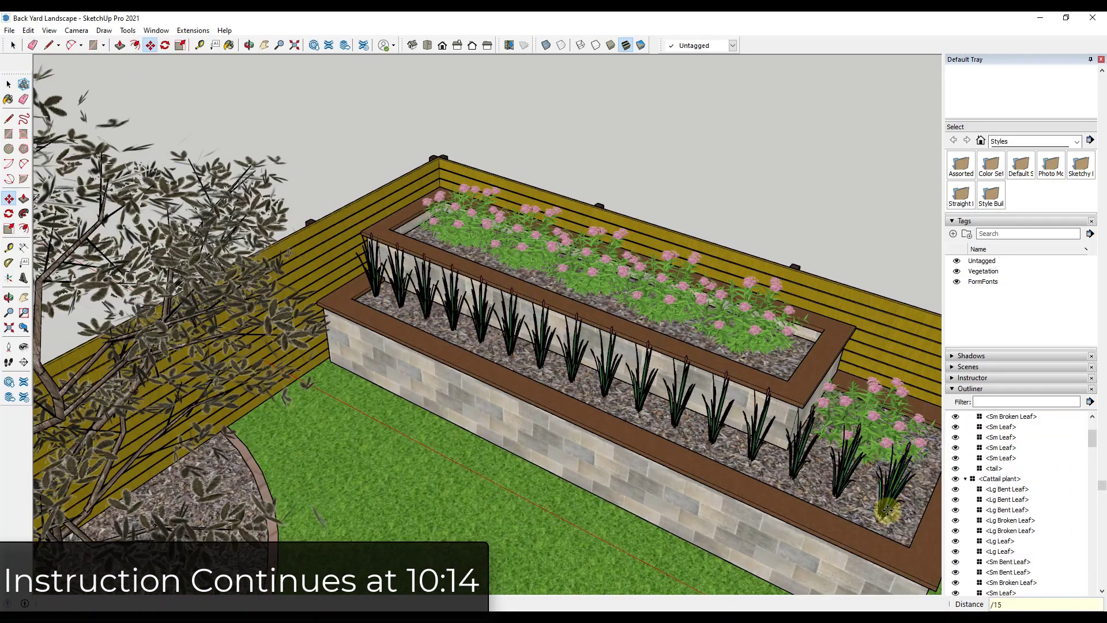
click(736, 314)
shift+click(1032, 518)
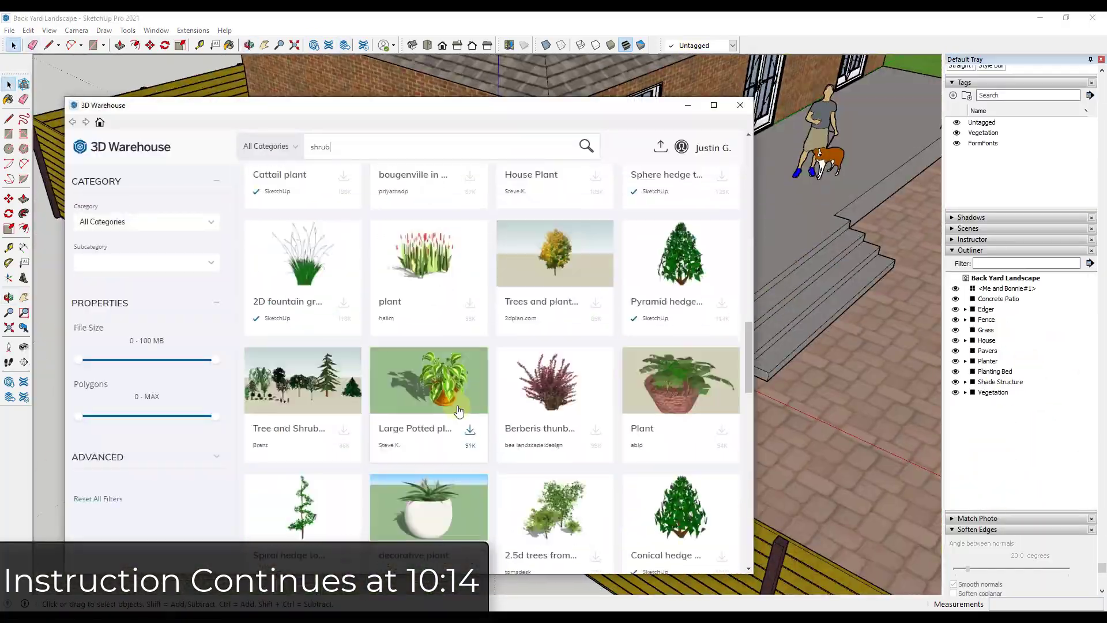
- Browse the shrub models in 3D Warehouse and place a row of leafy shrubs along the house's side wall
scroll(467, 426, down, 15)
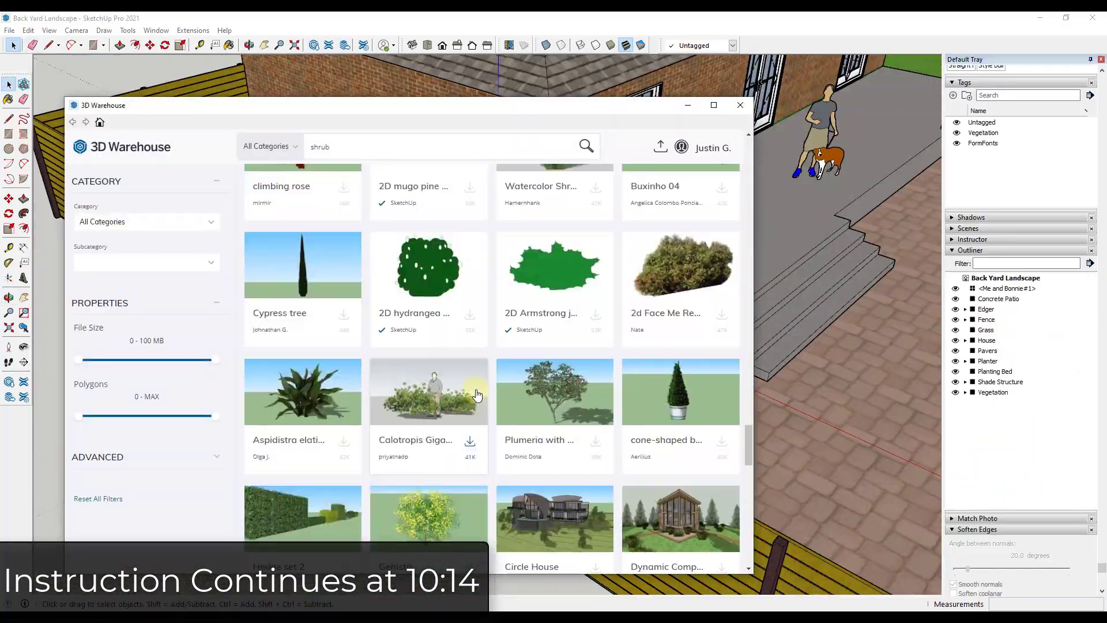
click(538, 281)
click(599, 160)
scroll(536, 288, down, 5)
click(536, 288)
click(599, 159)
scroll(449, 335, down, 20)
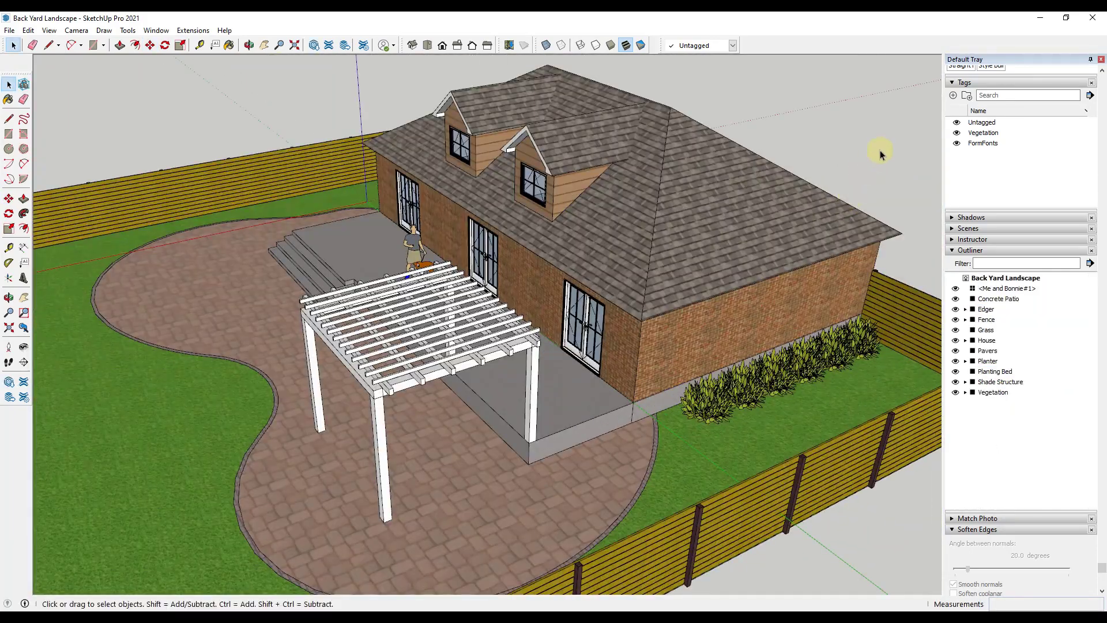
- Examine the leaves and edges of the shrub row beside the house's side wall
scroll(871, 391, up, 5)
scroll(558, 385, up, 6)
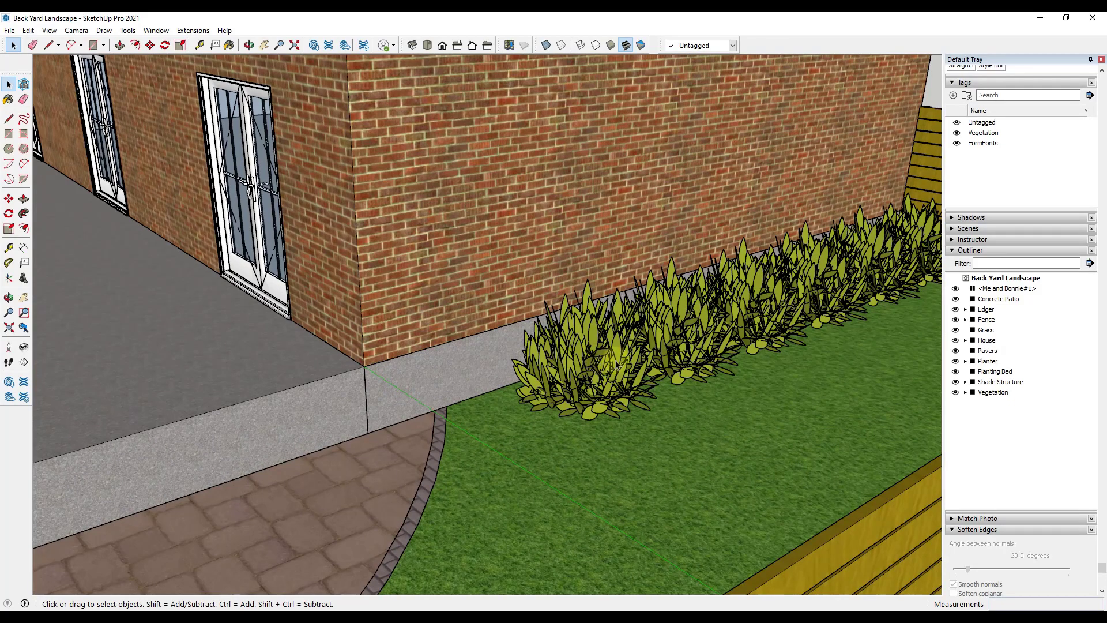
scroll(714, 335, up, 5)
scroll(724, 321, down, 4)
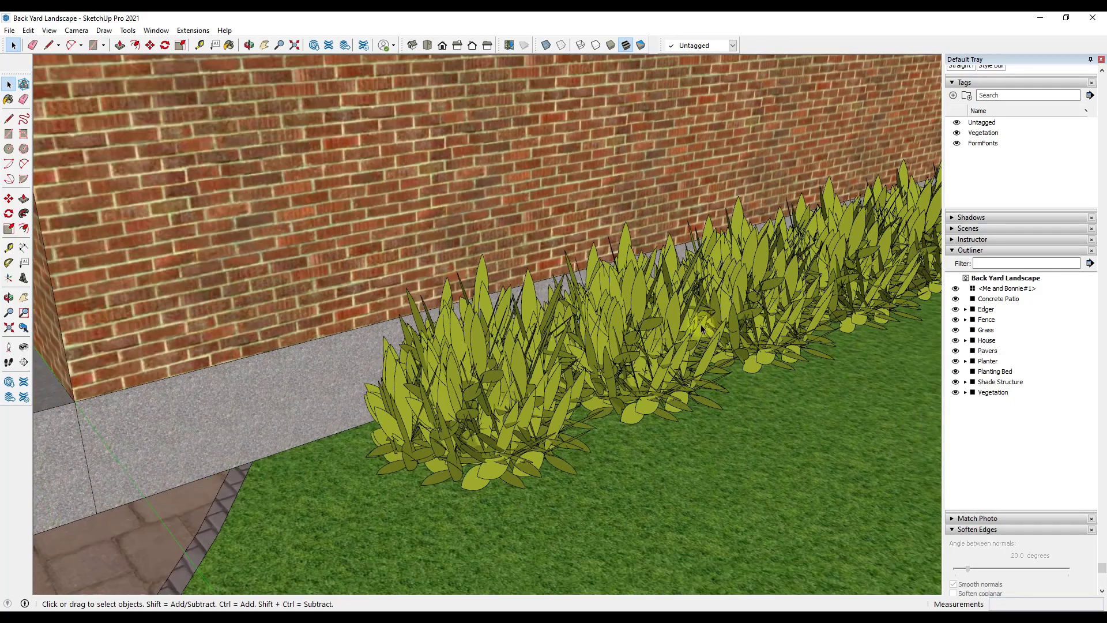
scroll(519, 356, down, 2)
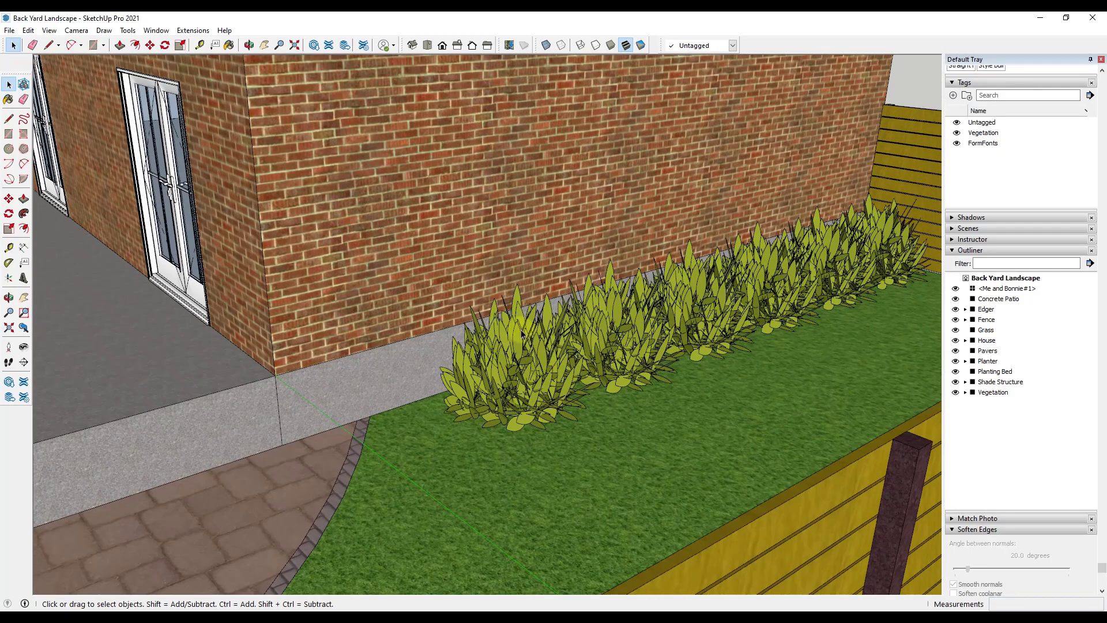
- Turn off Profiles in the edge settings of the Architectural Design Style
scroll(582, 386, up, 3)
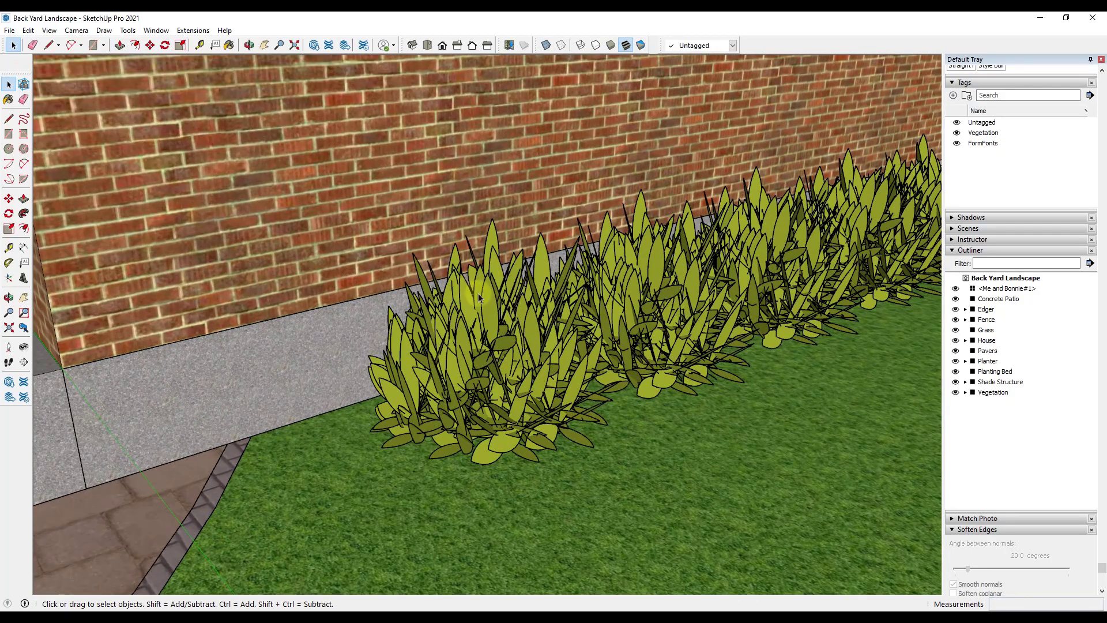
click(952, 251)
scroll(992, 247, up, 2)
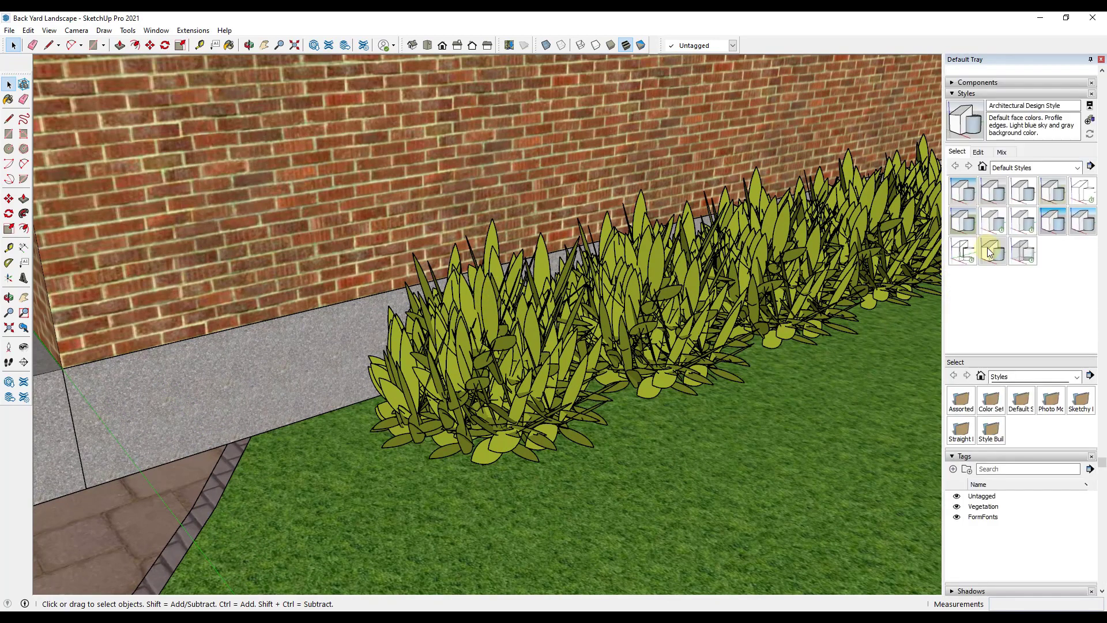
scroll(1012, 173, down, 1)
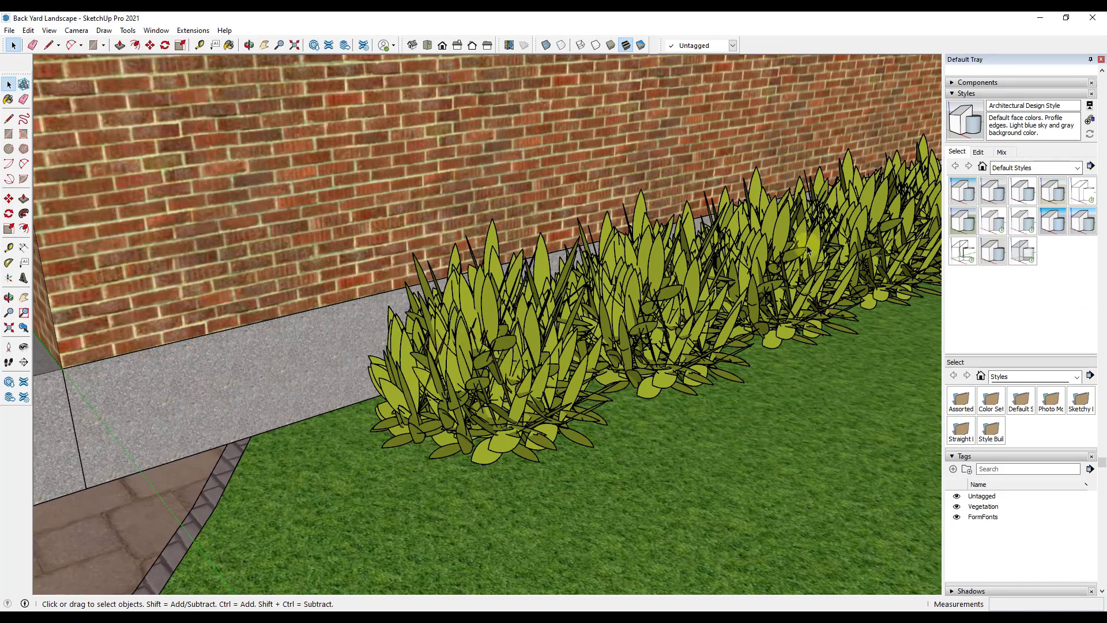
click(978, 153)
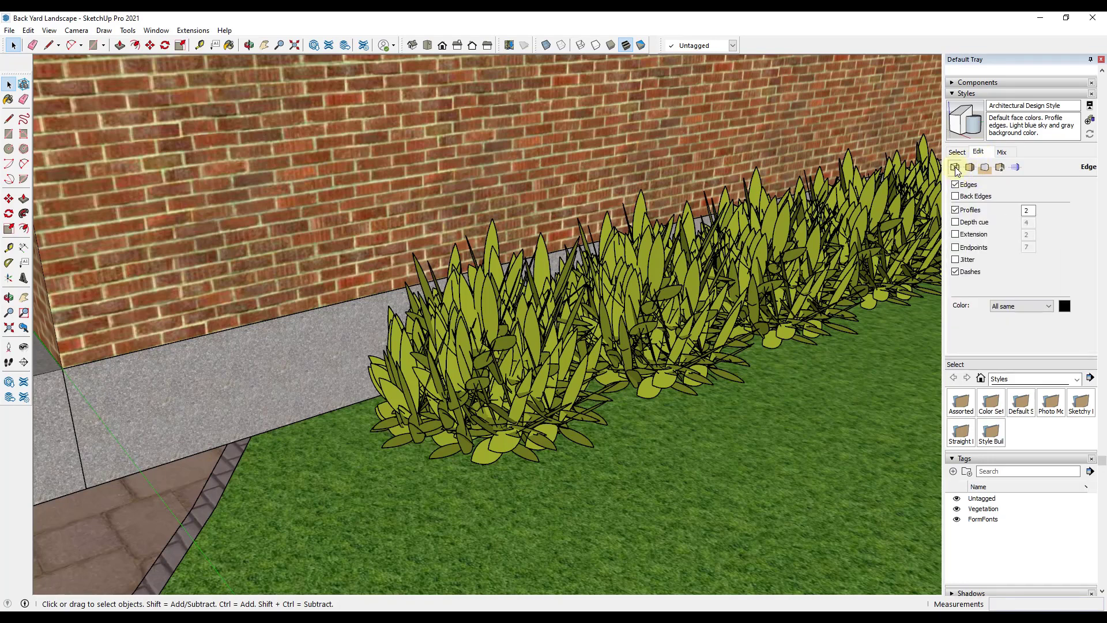
click(956, 211)
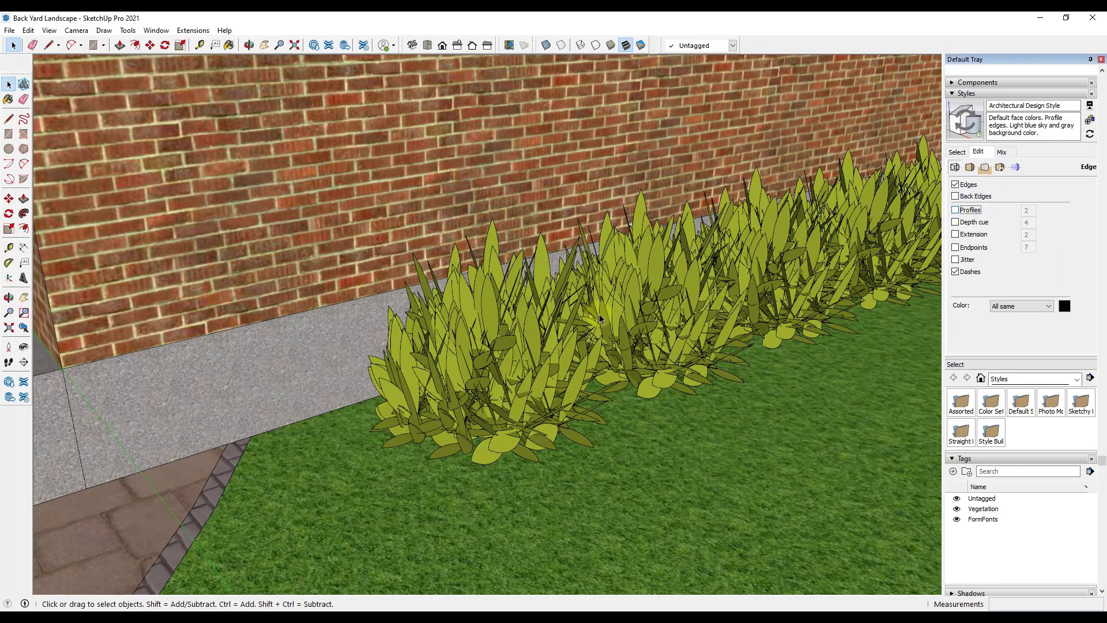
middle_drag(600, 314, 631, 337)
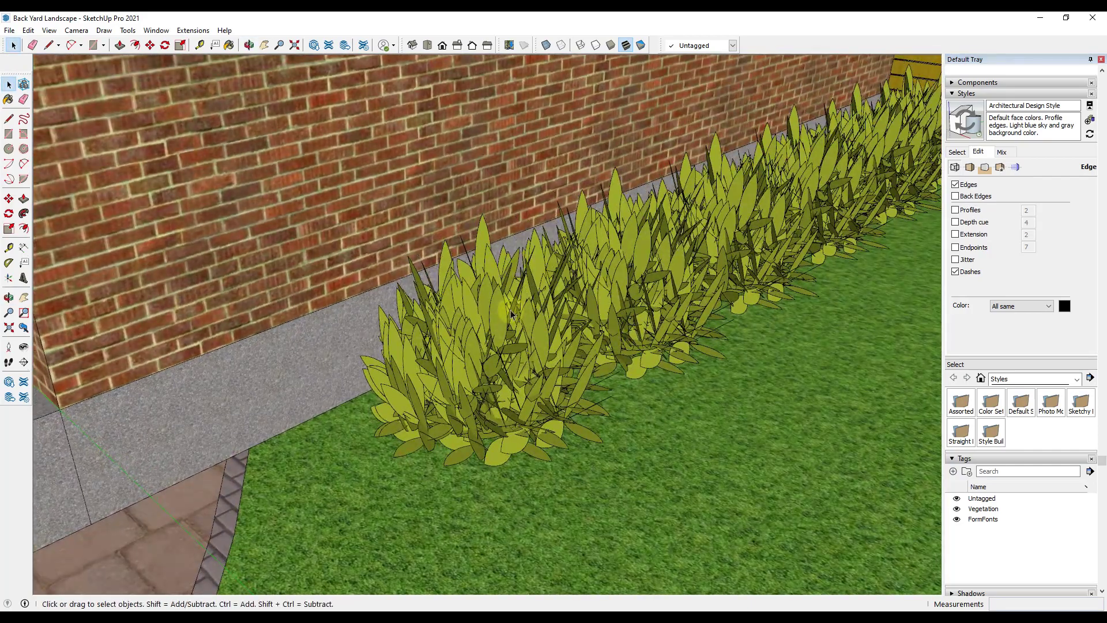
scroll(554, 346, down, 4)
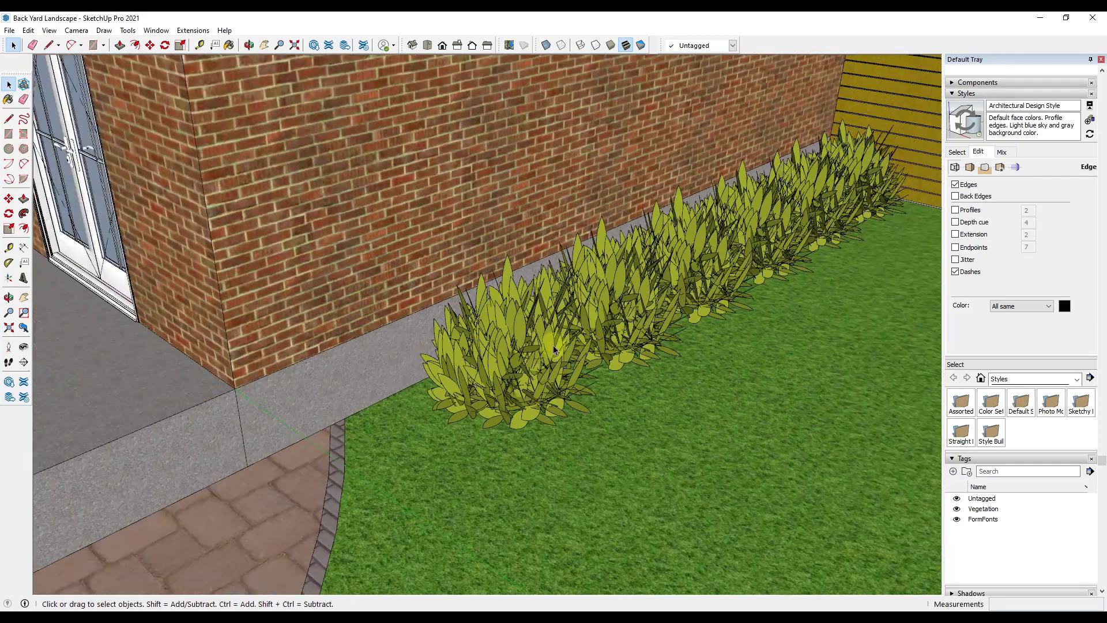
- Compare the shrub row and house edges with Profiles switched on and off, leaving Profiles off
middle_drag(553, 346, 692, 312)
scroll(692, 312, down, 3)
mouse_move(630, 366)
middle_down()
mouse_move(577, 398)
mouse_move(719, 338)
middle_up()
scroll(720, 338, down, 2)
scroll(819, 260, up, 3)
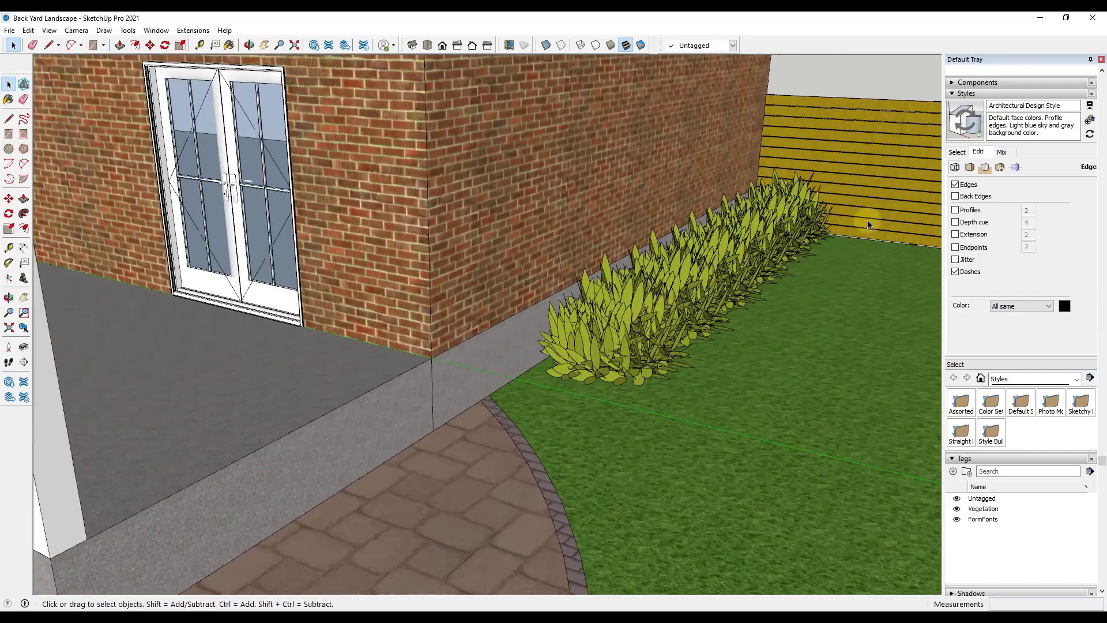
click(956, 209)
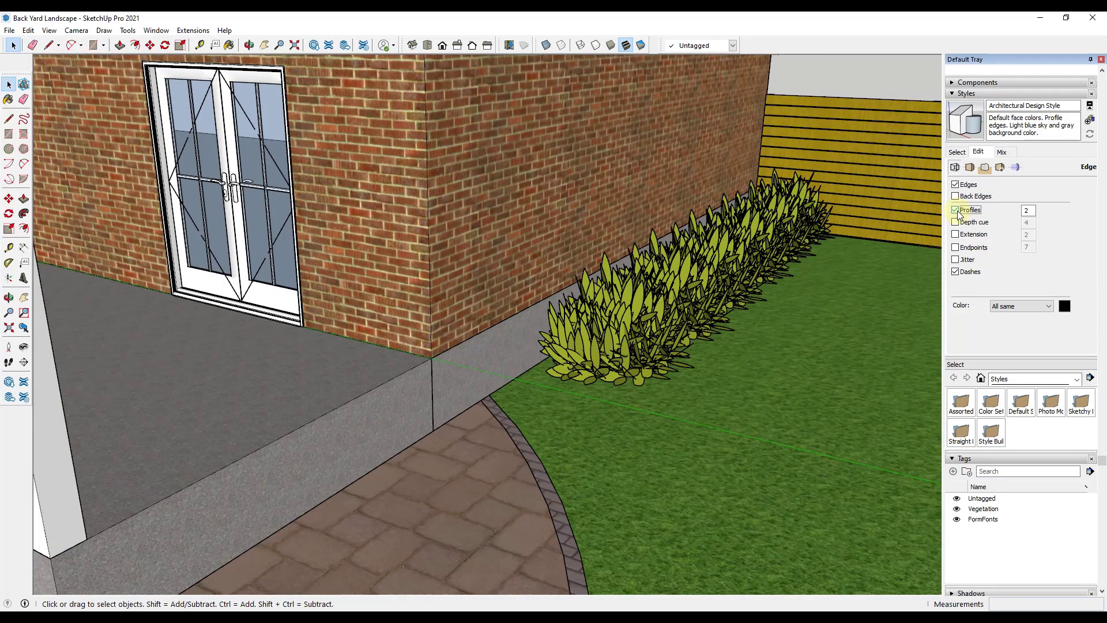
click(955, 210)
middle_drag(577, 340, 663, 295)
scroll(663, 296, up, 3)
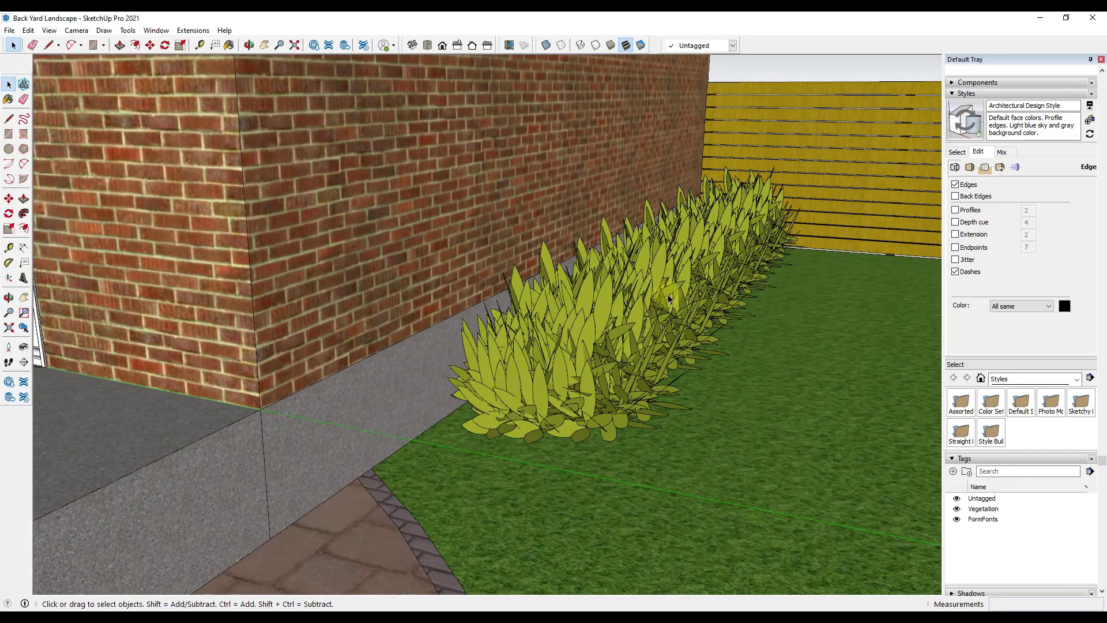
- Examine the whole back yard from several angles, including the trees, the planter and the patio
scroll(730, 267, down, 10)
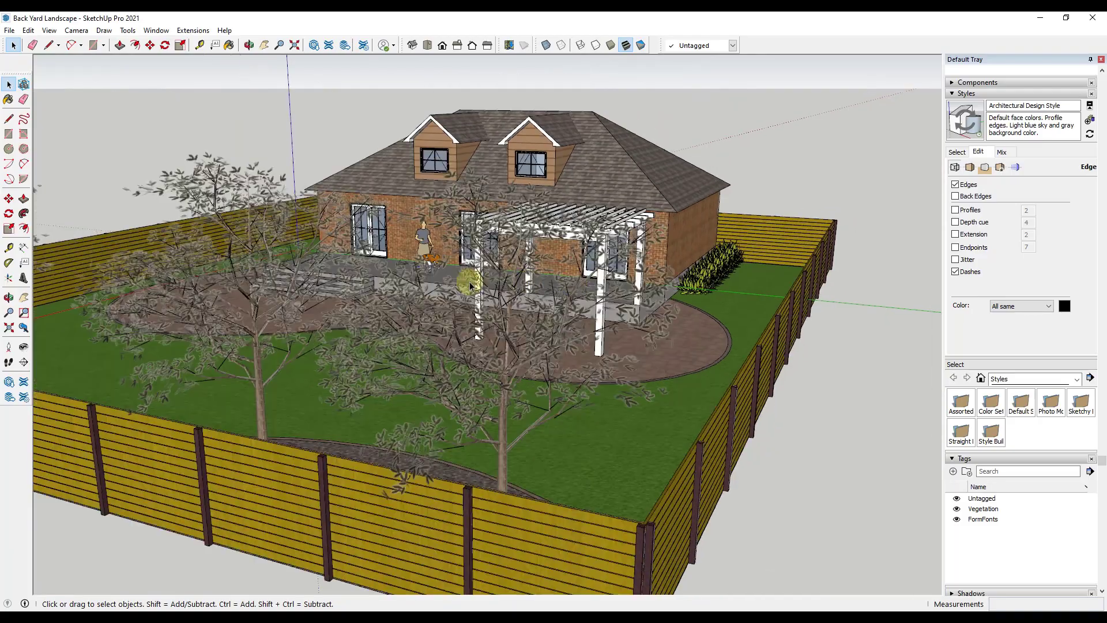
scroll(470, 285, down, 1)
middle_drag(600, 300, 721, 300)
scroll(741, 279, down, 5)
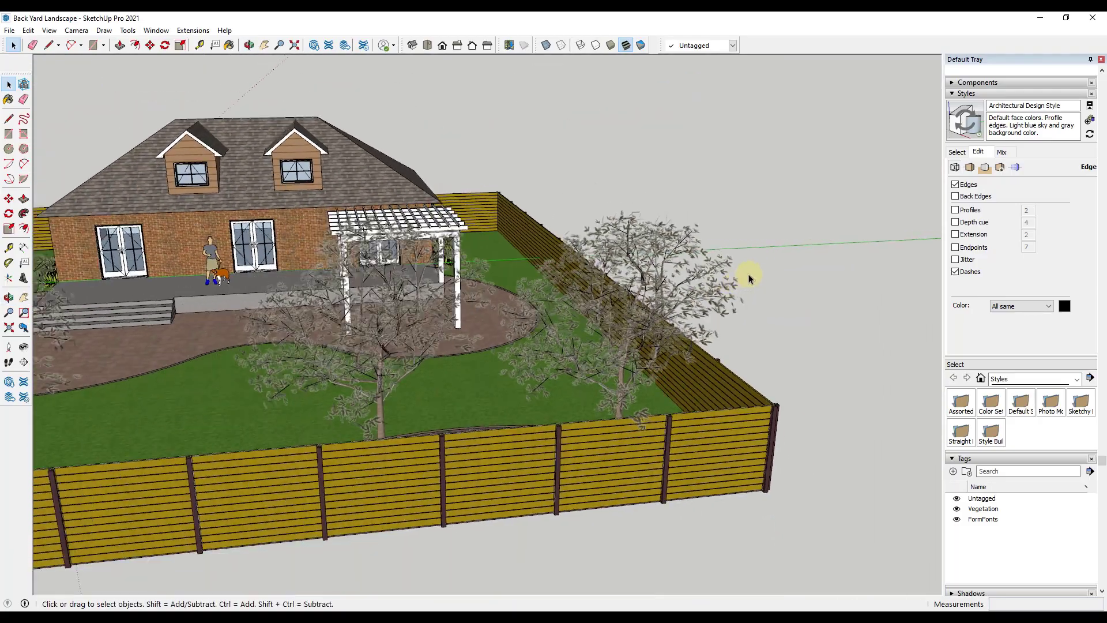
middle_drag(324, 323, 470, 455)
middle_drag(583, 355, 494, 309)
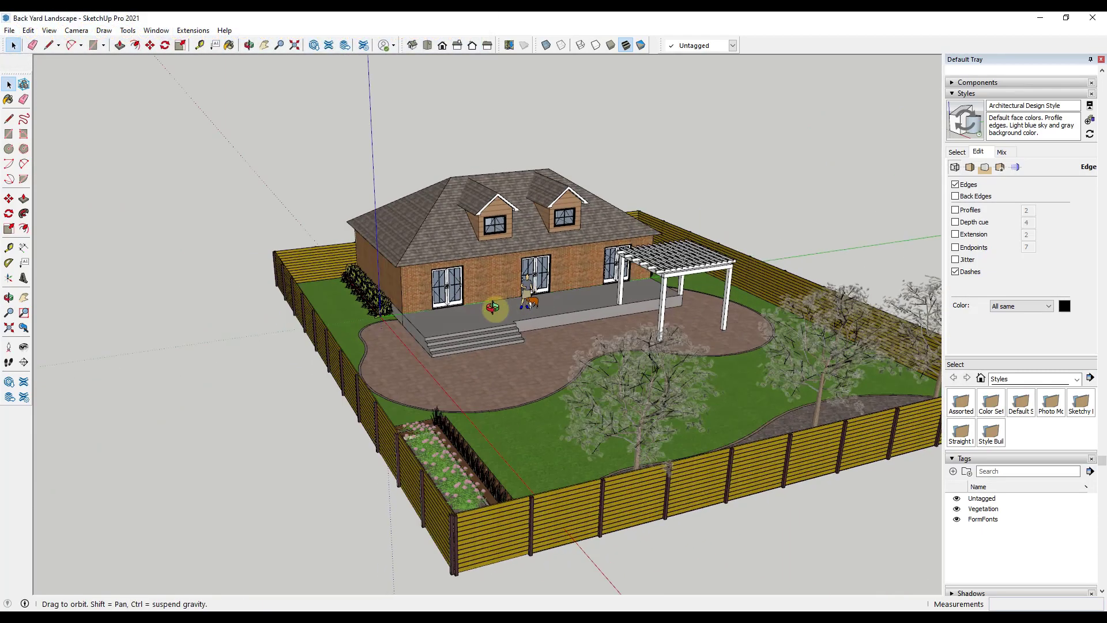
scroll(489, 351, up, 5)
scroll(473, 362, up, 3)
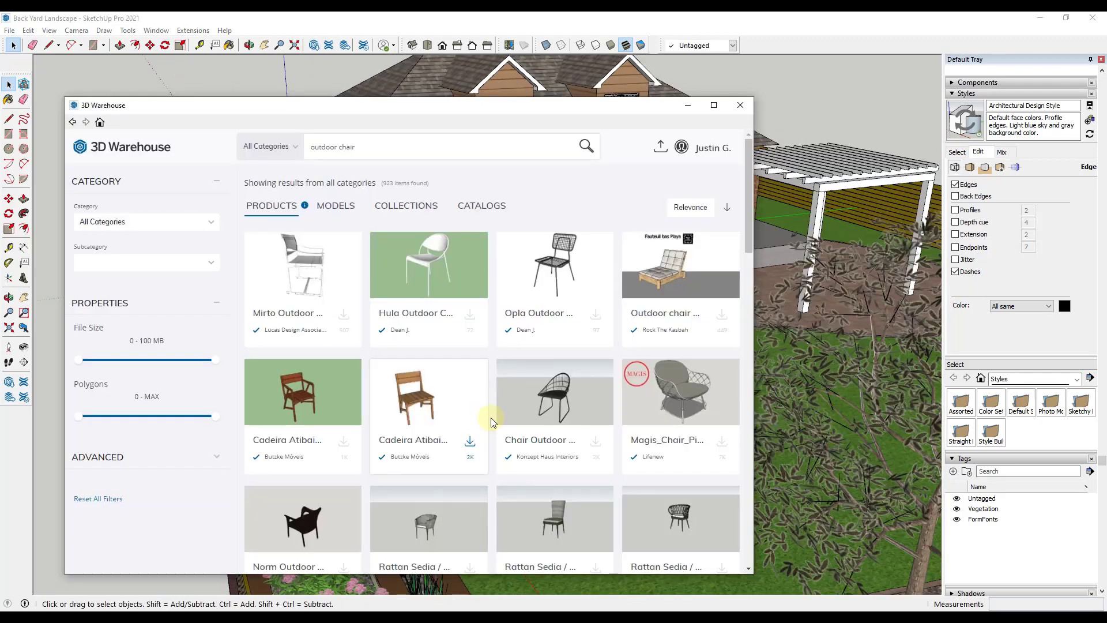
- Browse the 3D Warehouse products for "outdoor chair" and check the details of the Tildenville Outdoor Club Chair
scroll(556, 377, down, 1)
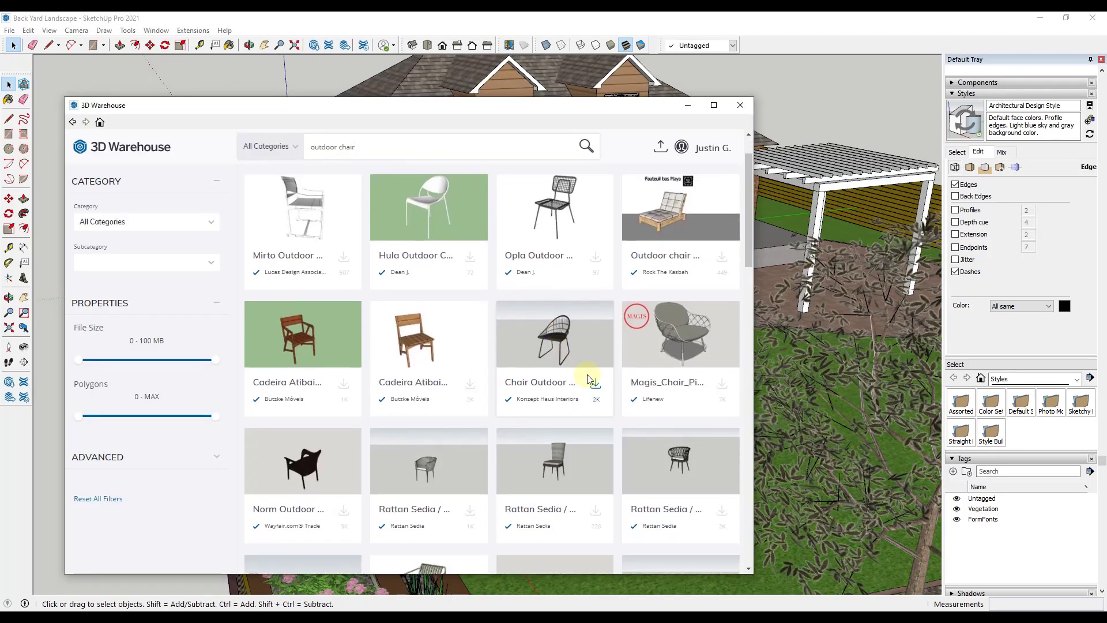
scroll(590, 379, up, 1)
scroll(544, 390, down, 3)
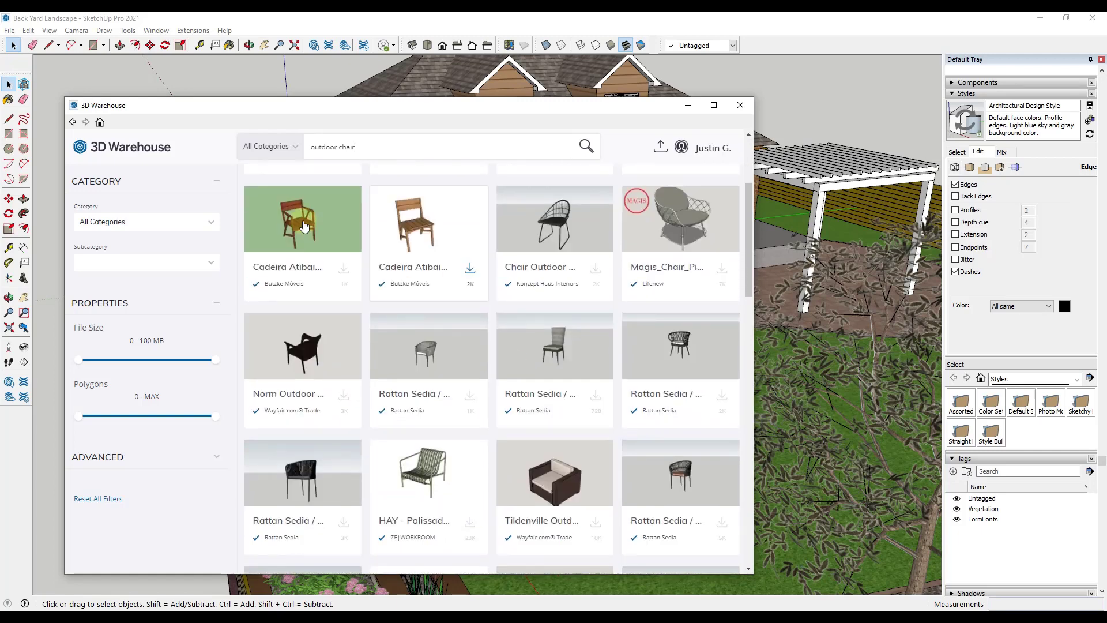
scroll(369, 253, up, 3)
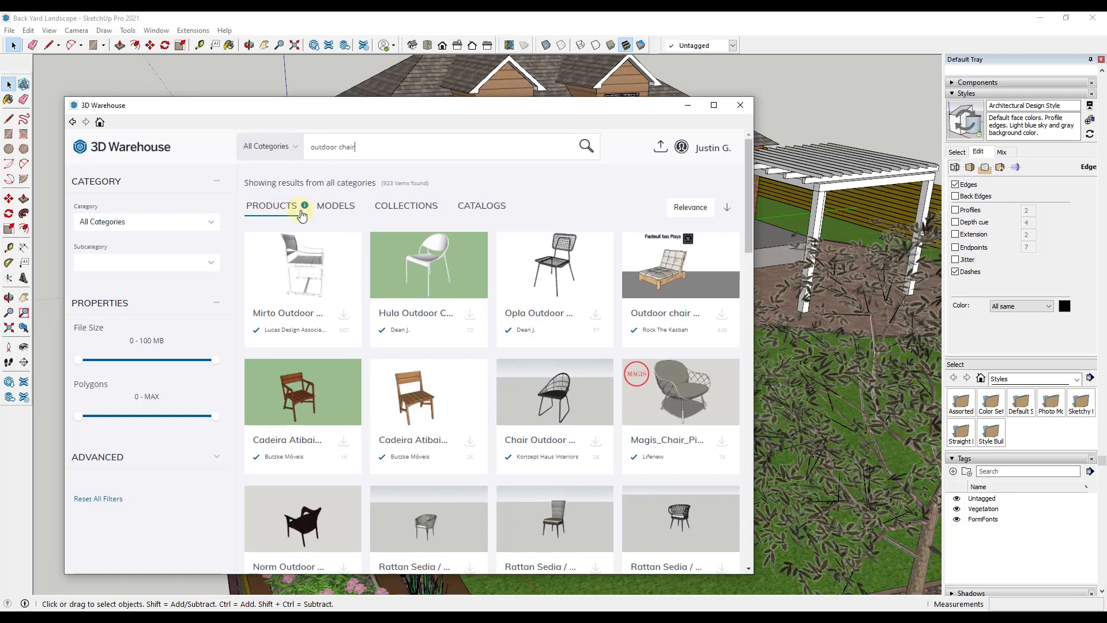
mouse_move(305, 207)
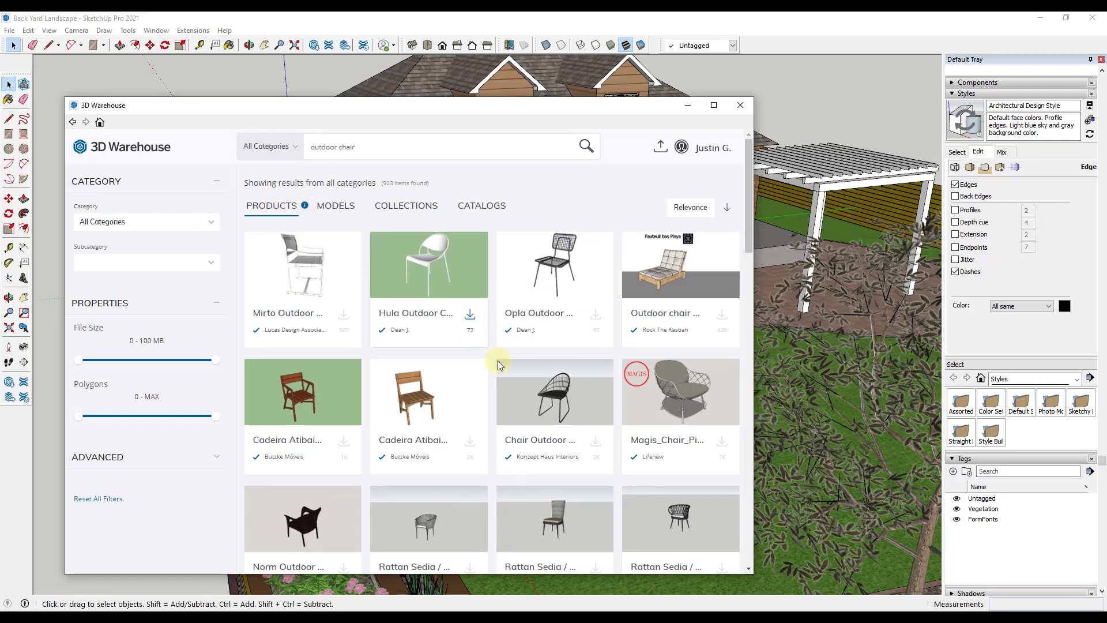
scroll(501, 375, down, 8)
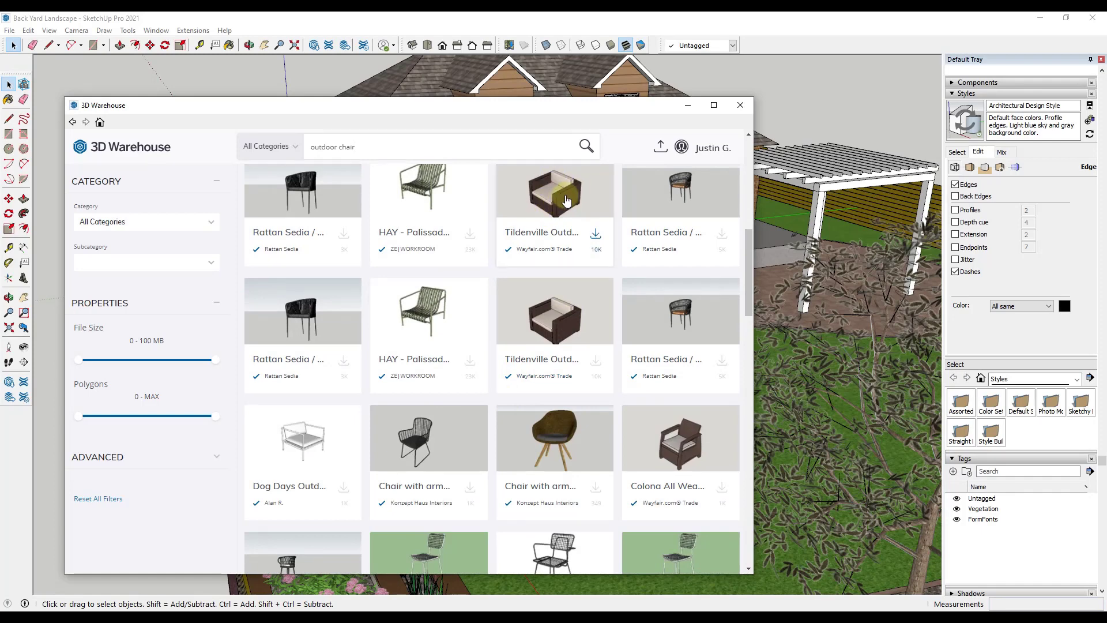
scroll(601, 329, down, 4)
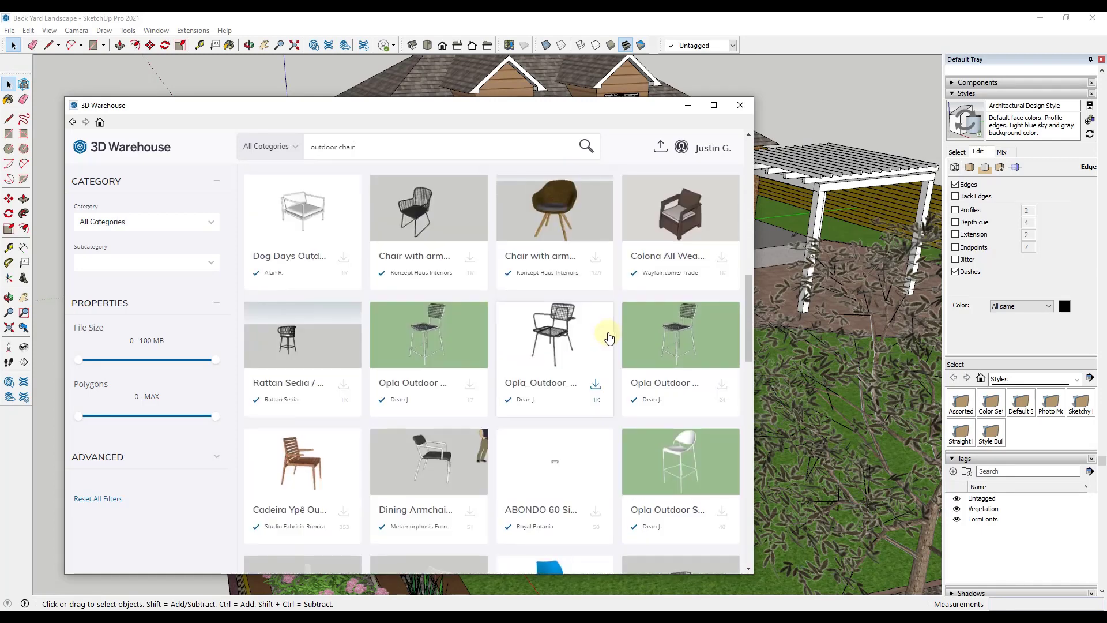
scroll(611, 334, up, 4)
scroll(588, 346, up, 1)
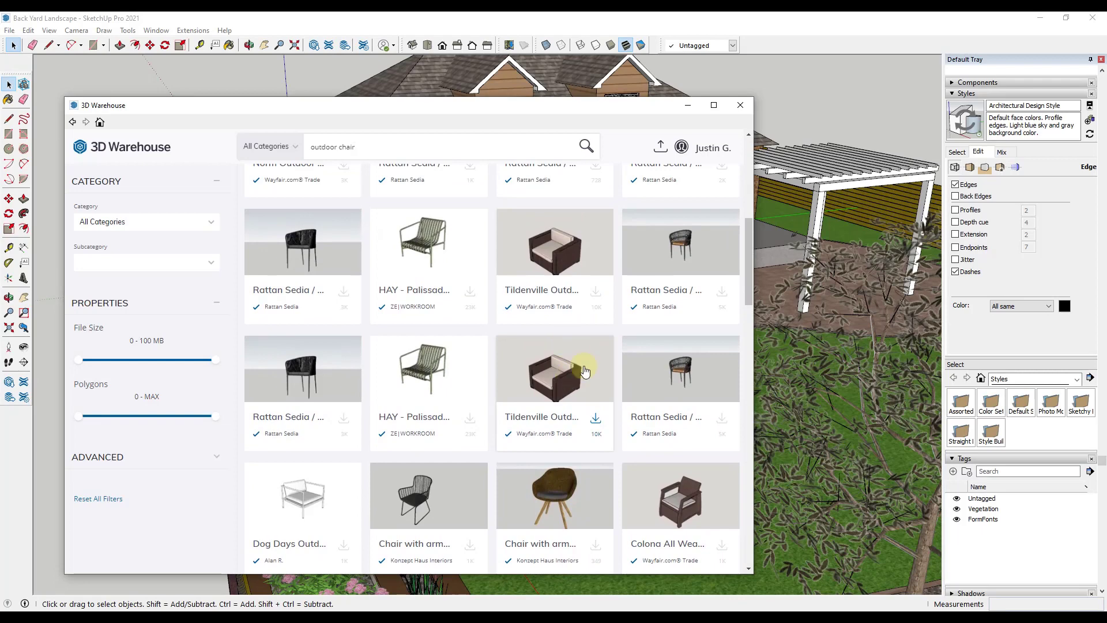
click(557, 259)
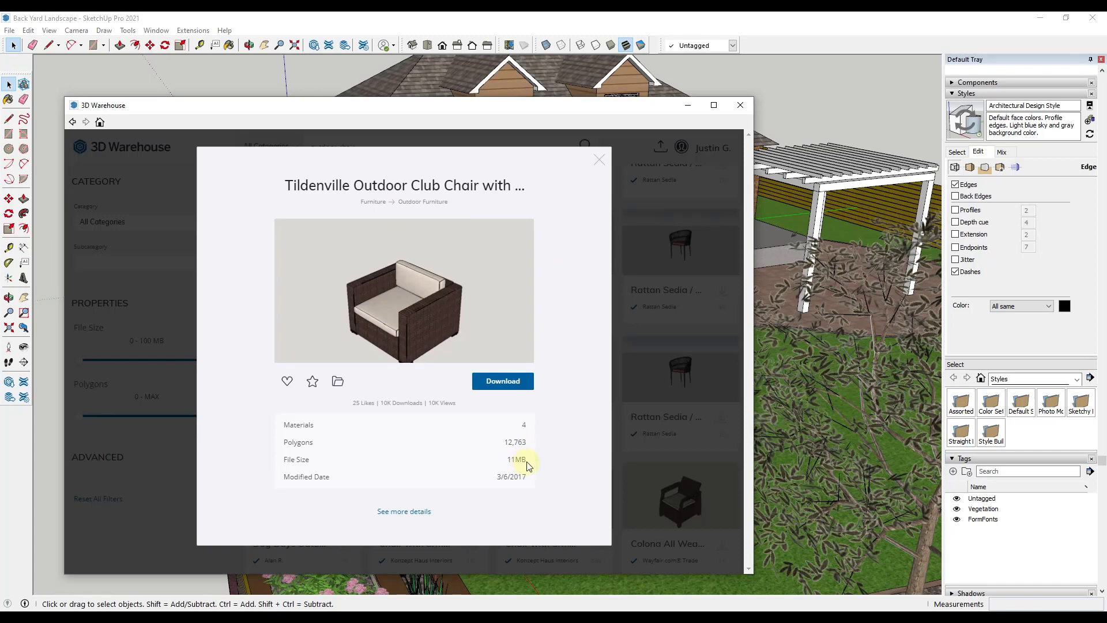
click(603, 160)
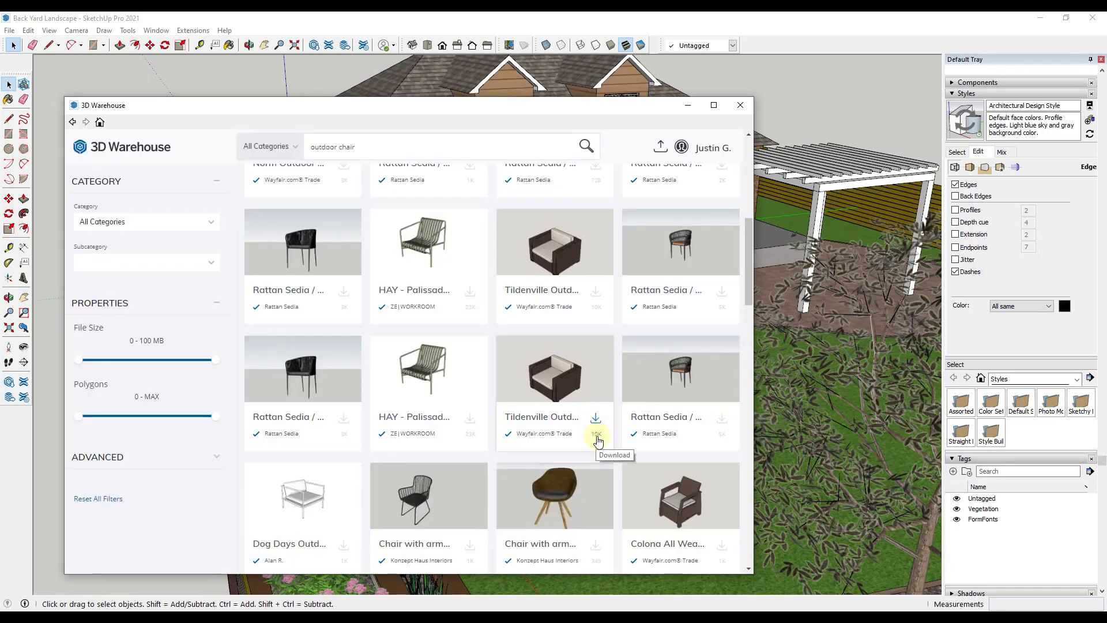
- Browse more outdoor chair products, and list the matching Models results sorted by Popularity
scroll(597, 438, down, 10)
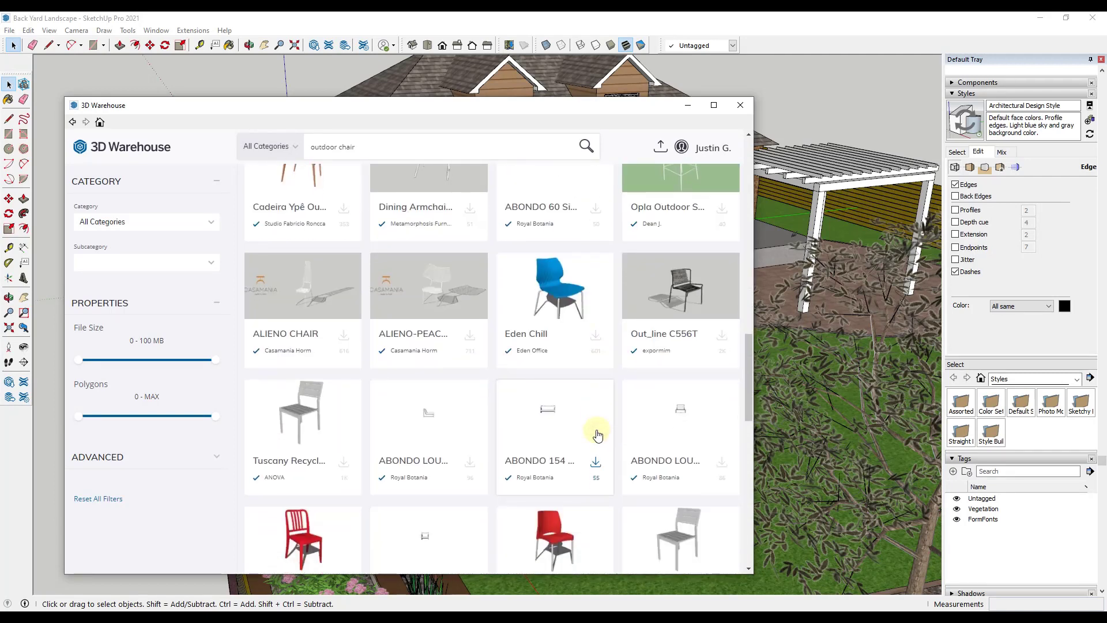
scroll(598, 436, down, 12)
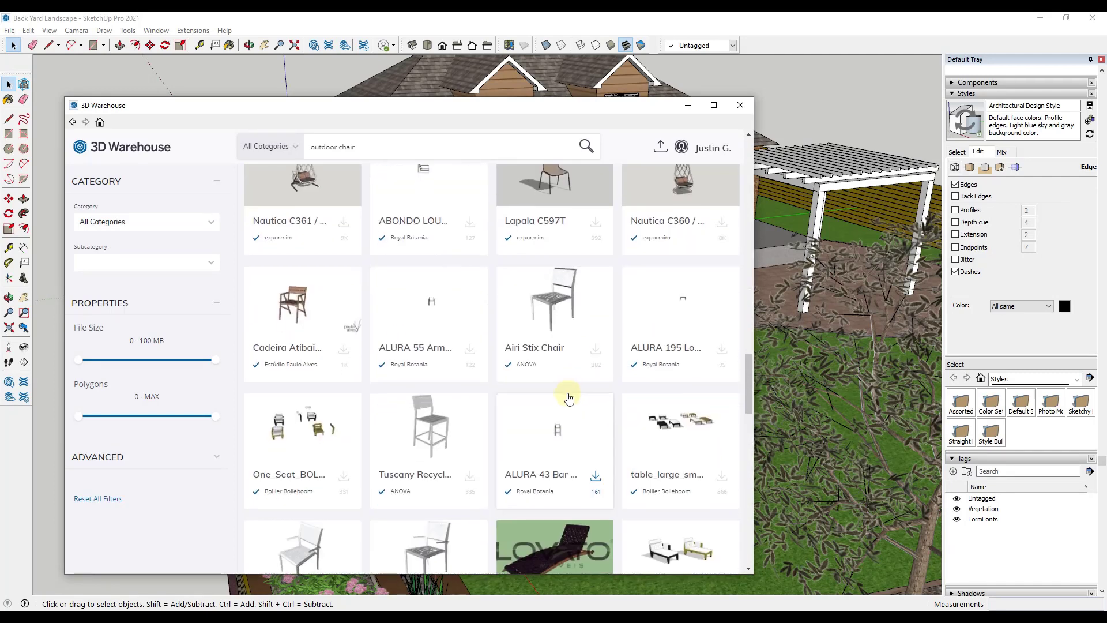
scroll(568, 398, down, 3)
scroll(558, 391, down, 6)
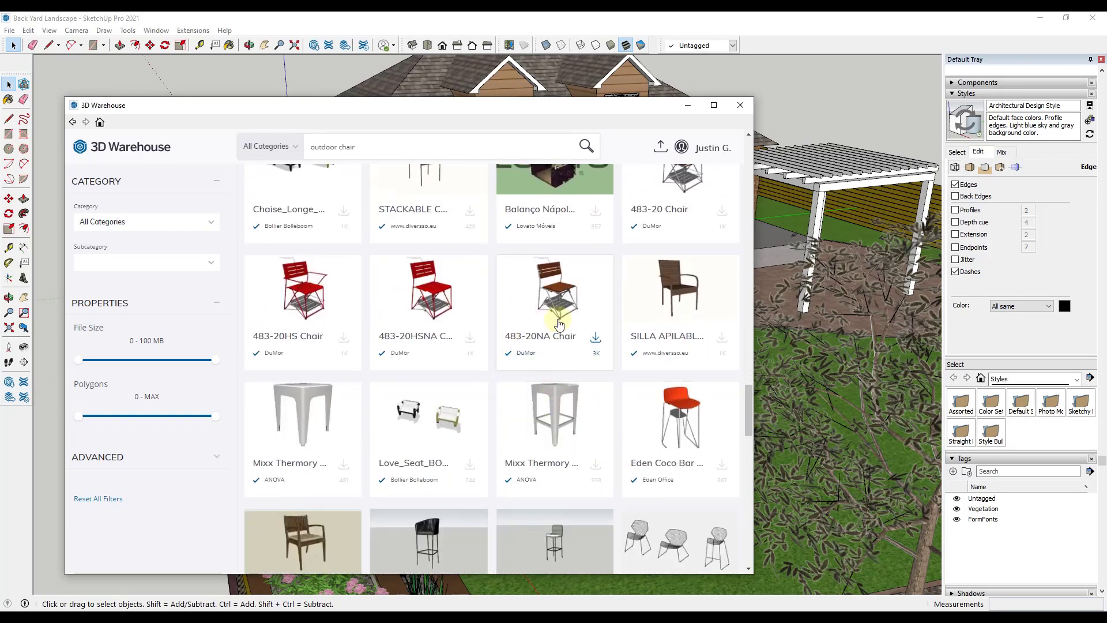
scroll(559, 324, down, 6)
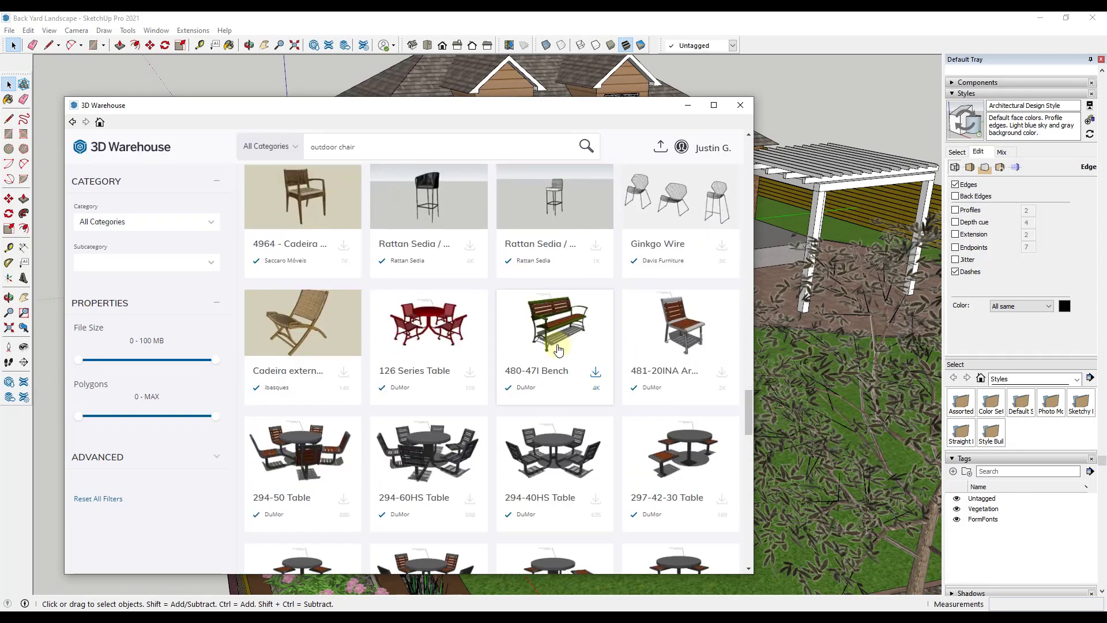
scroll(558, 348, down, 10)
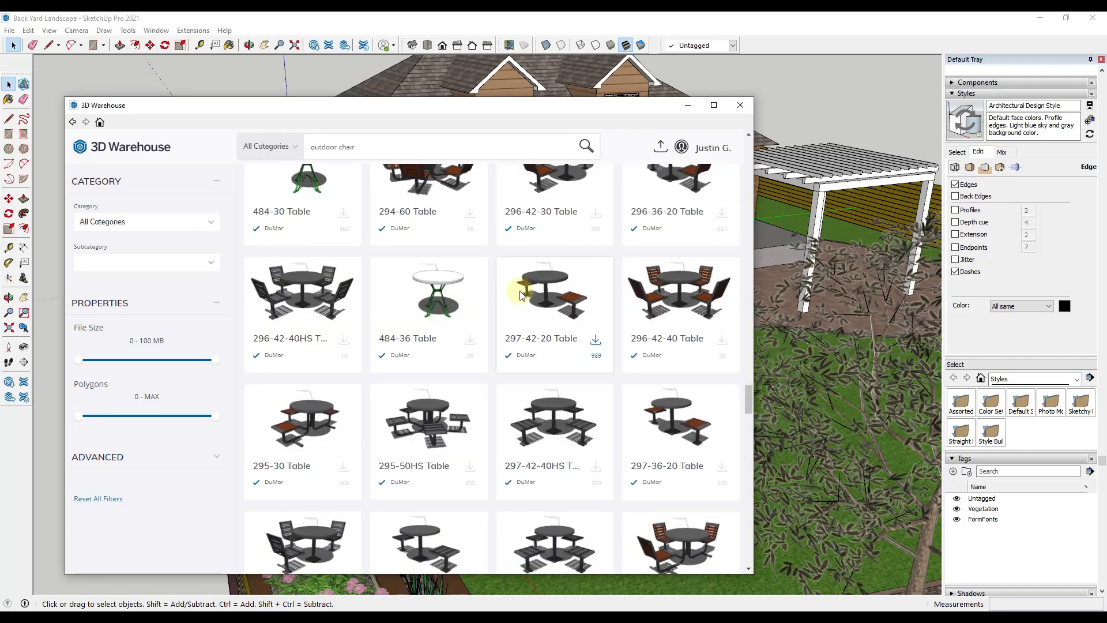
scroll(520, 296, up, 20)
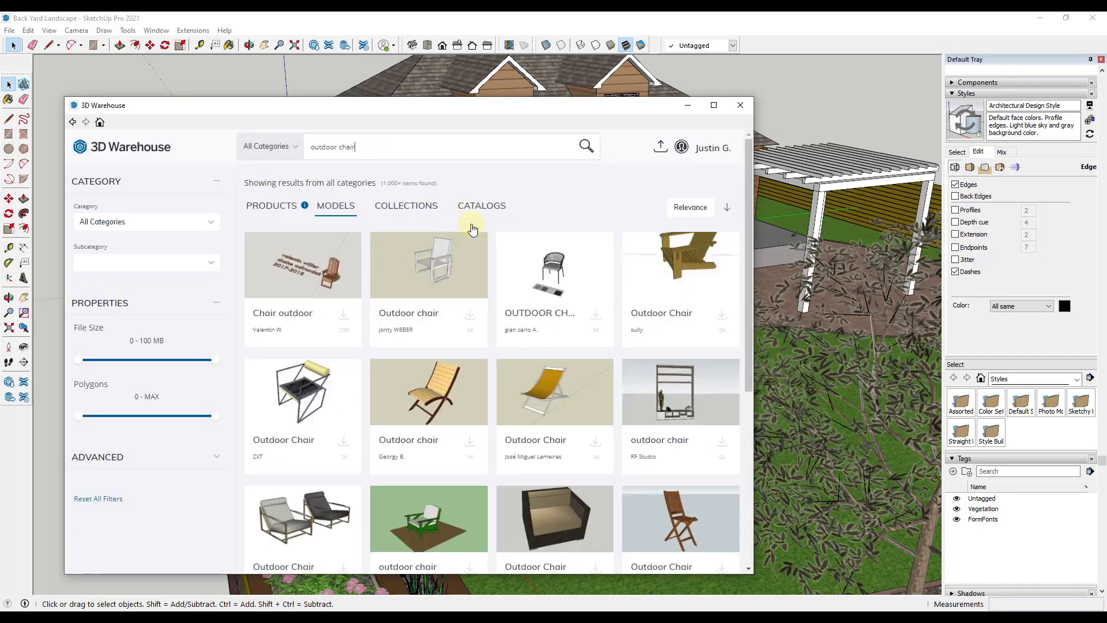
click(697, 210)
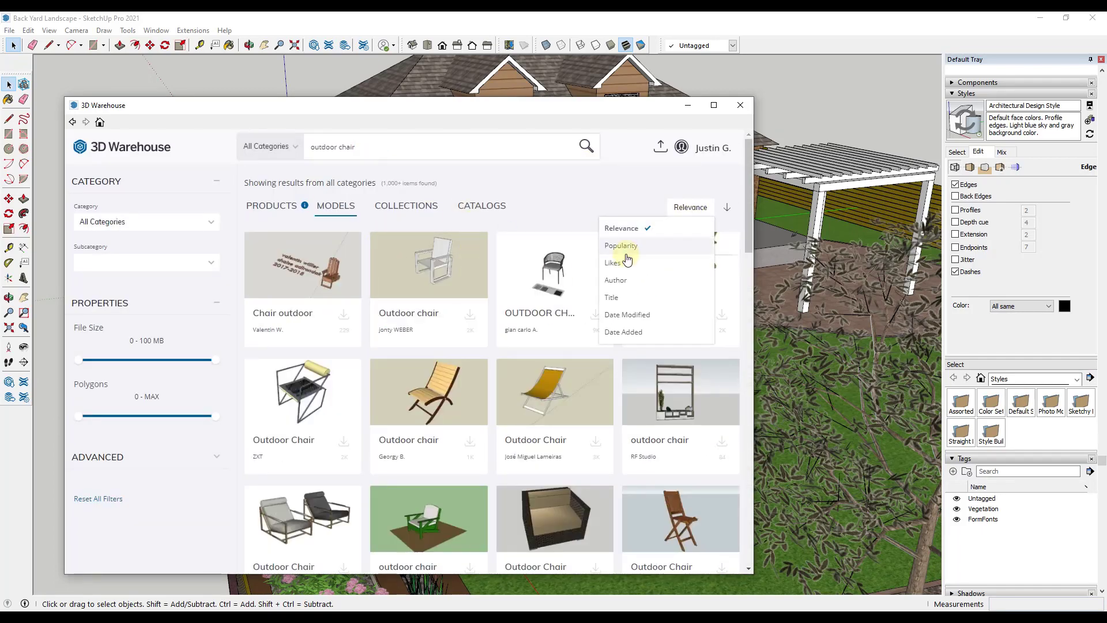
click(622, 246)
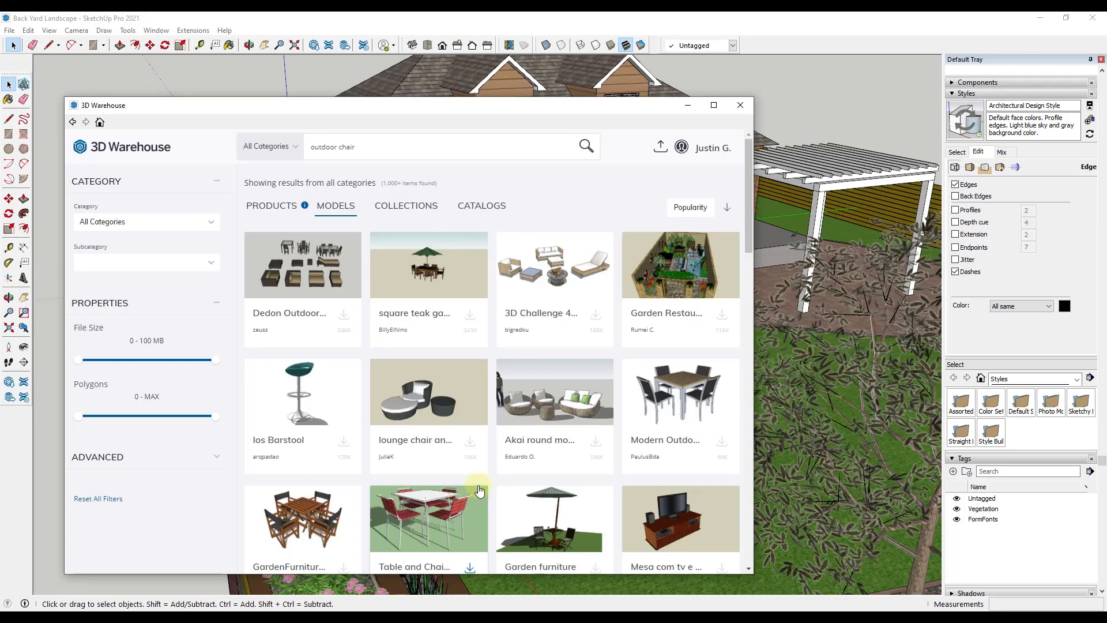
- Load the "3D Challenge 4: Outdoor Furniture" set from 3D Warehouse directly into the model and place it over the paver patio
click(561, 272)
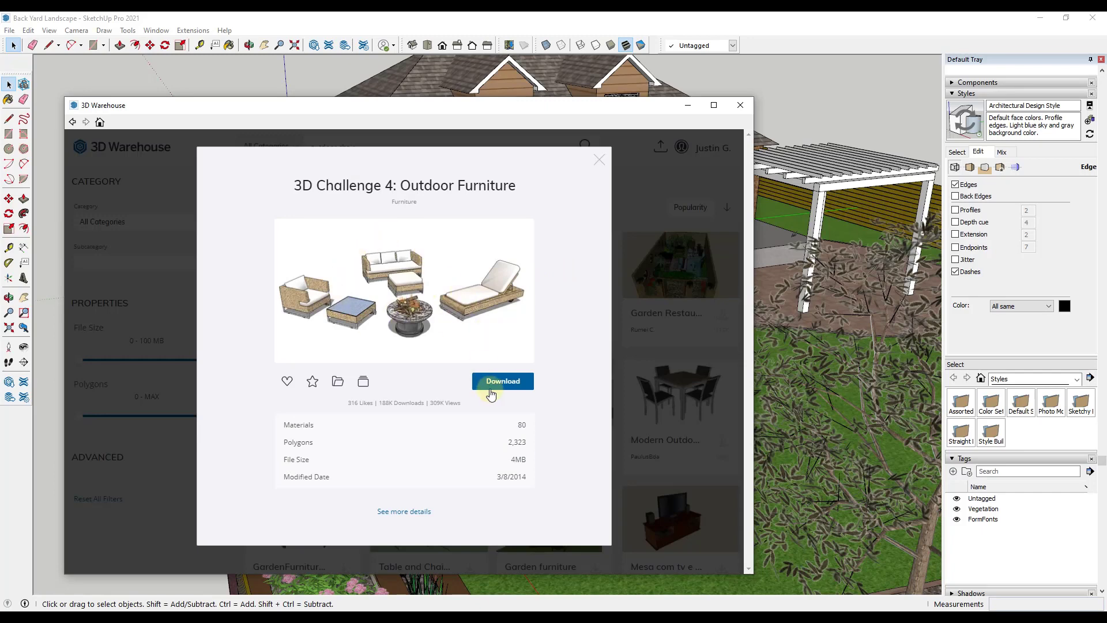
click(411, 511)
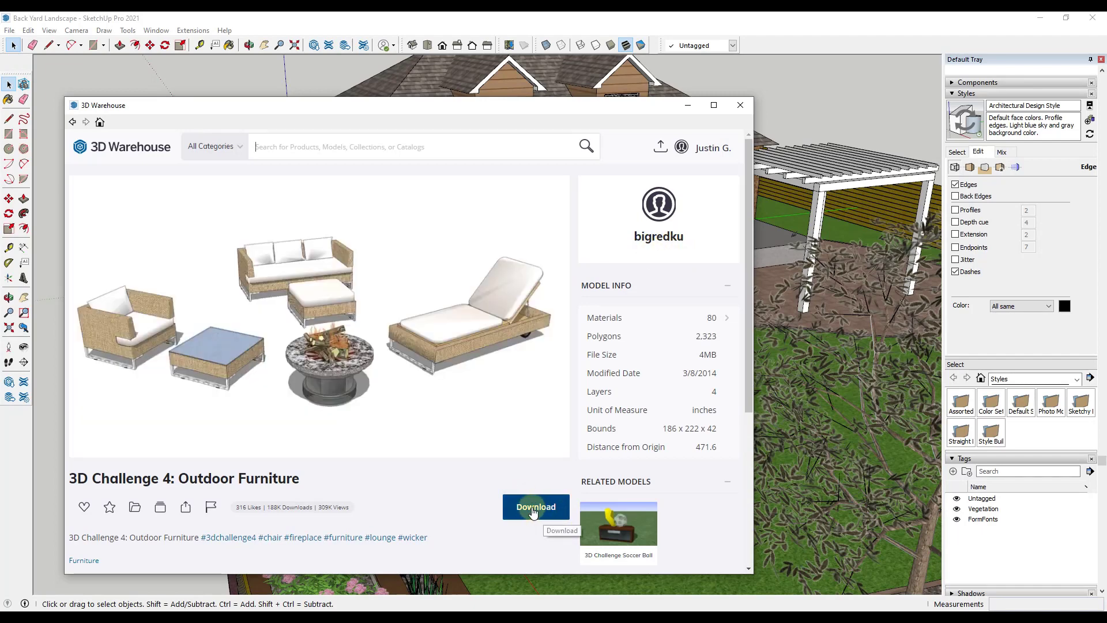
click(532, 510)
click(376, 367)
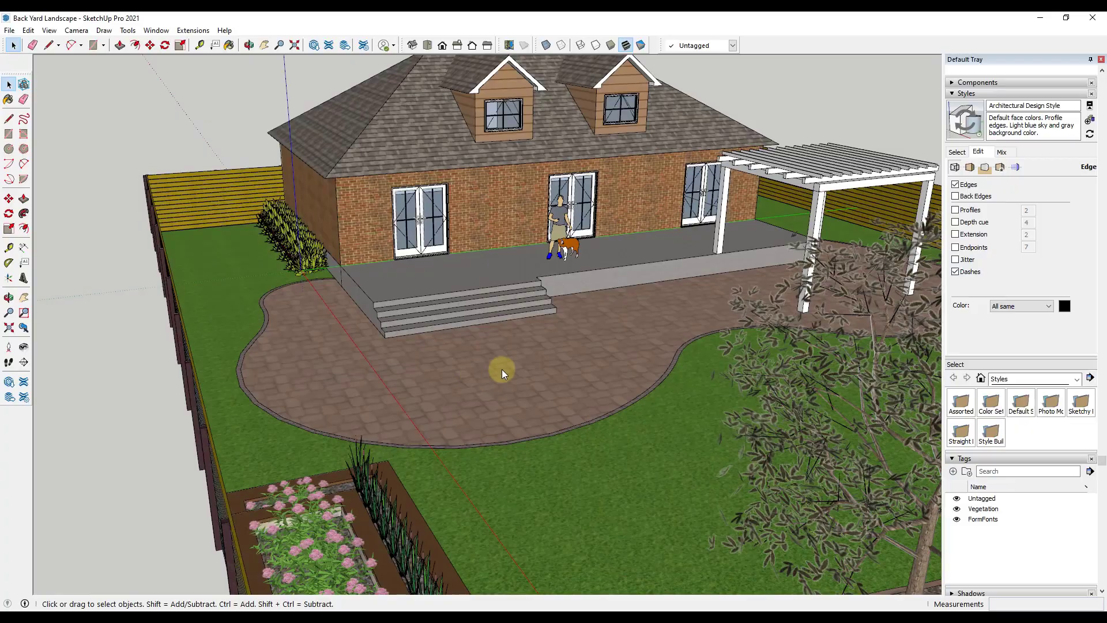
scroll(501, 369, down, 3)
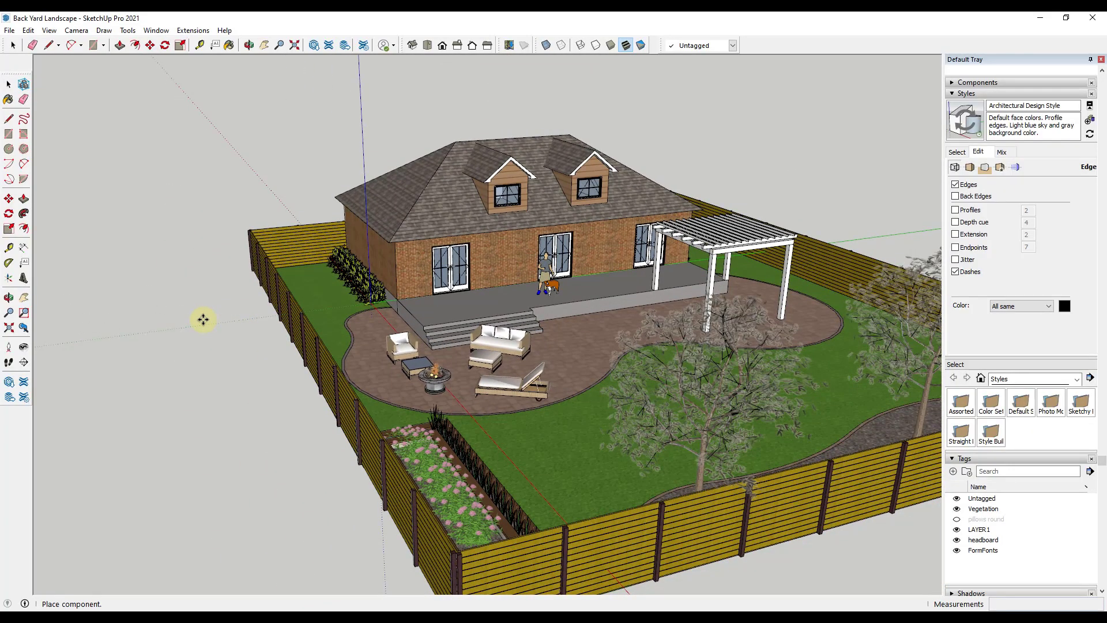
click(202, 319)
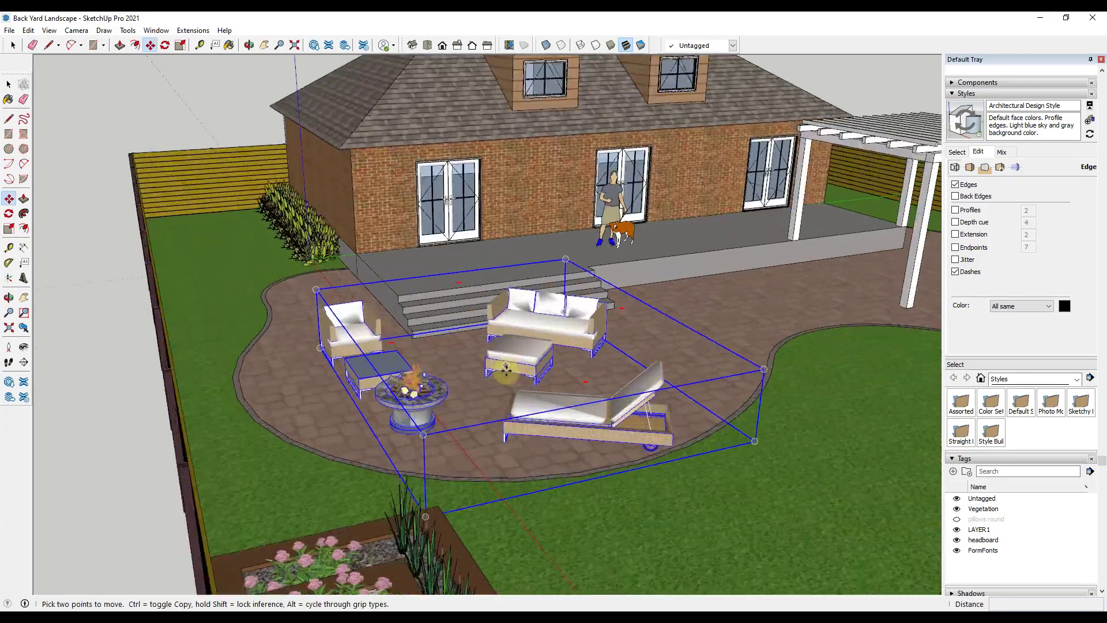
- Move the outdoor furniture set down about 2' 1 7/16" onto the paver patio
middle_drag(506, 369, 383, 346)
scroll(400, 349, up, 3)
click(314, 327)
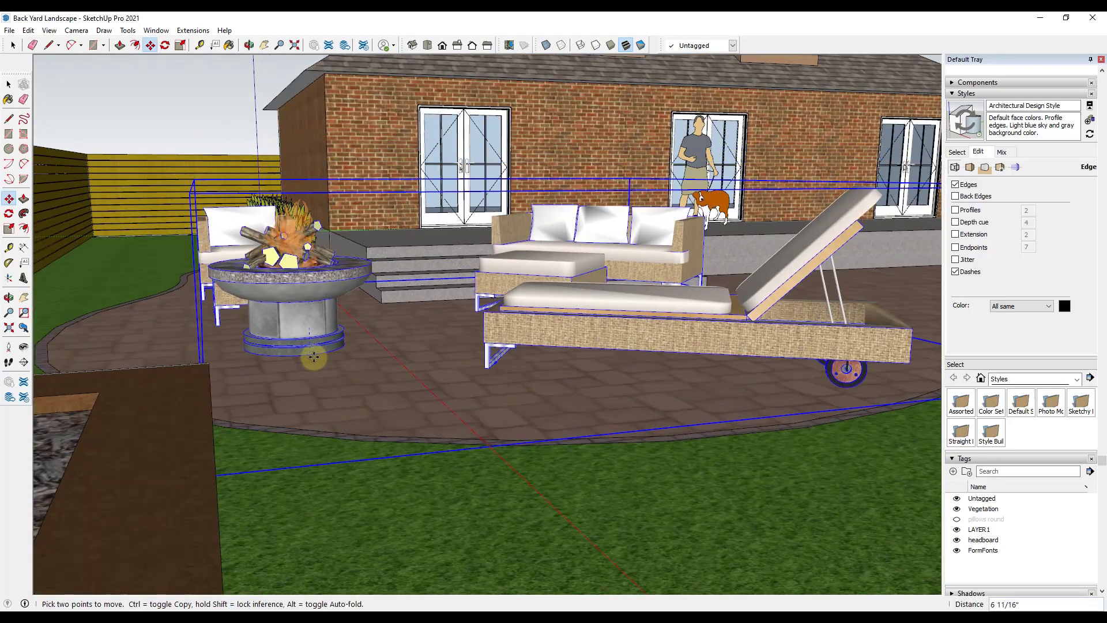
click(313, 431)
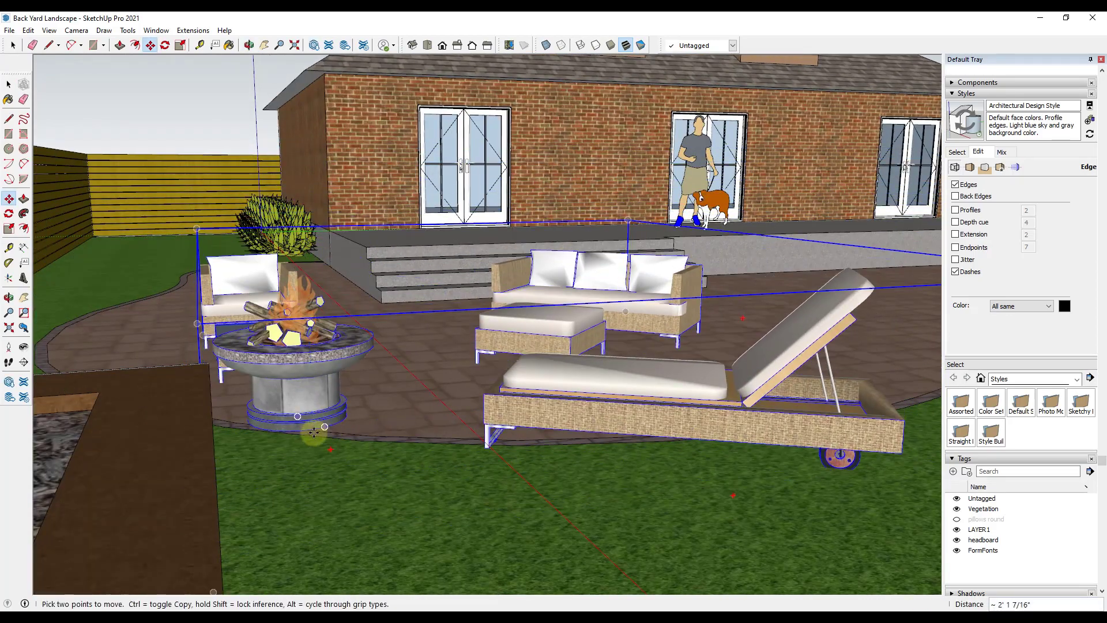
- Move the outdoor furniture set about 10 feet across the paver patio, closer to the deck steps
click(304, 431)
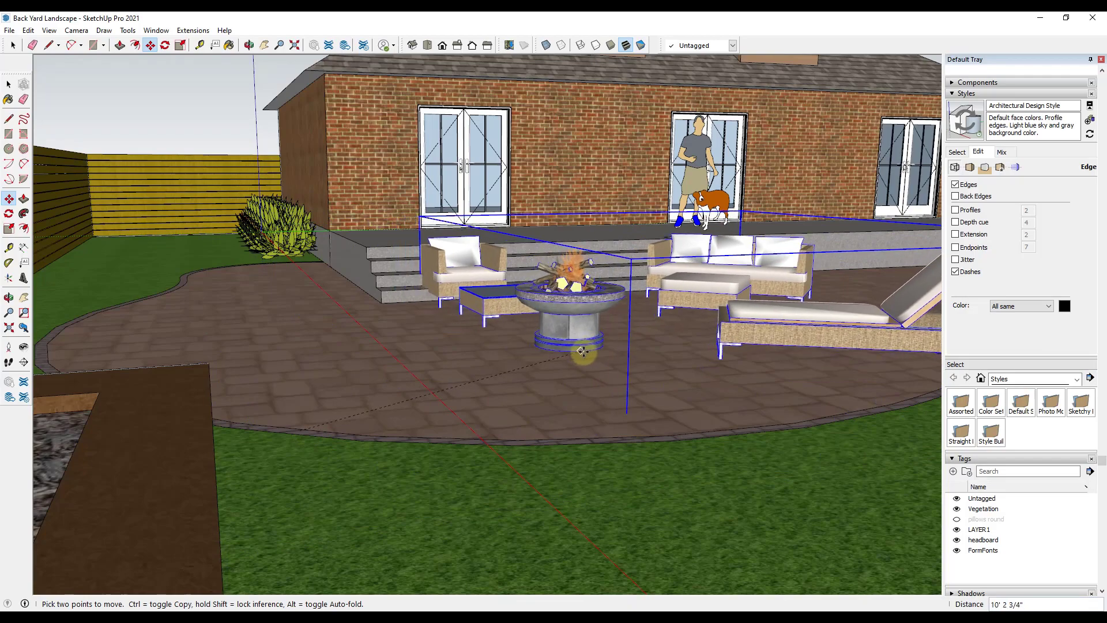
click(595, 358)
scroll(595, 358, down, 2)
middle_drag(596, 359, 570, 415)
- Inside the furniture set component, delete the chaise lounge, sofa, ottoman and side table, keeping only one armchair and the fire pit
key(space)
scroll(502, 420, down, 2)
double_click(662, 419)
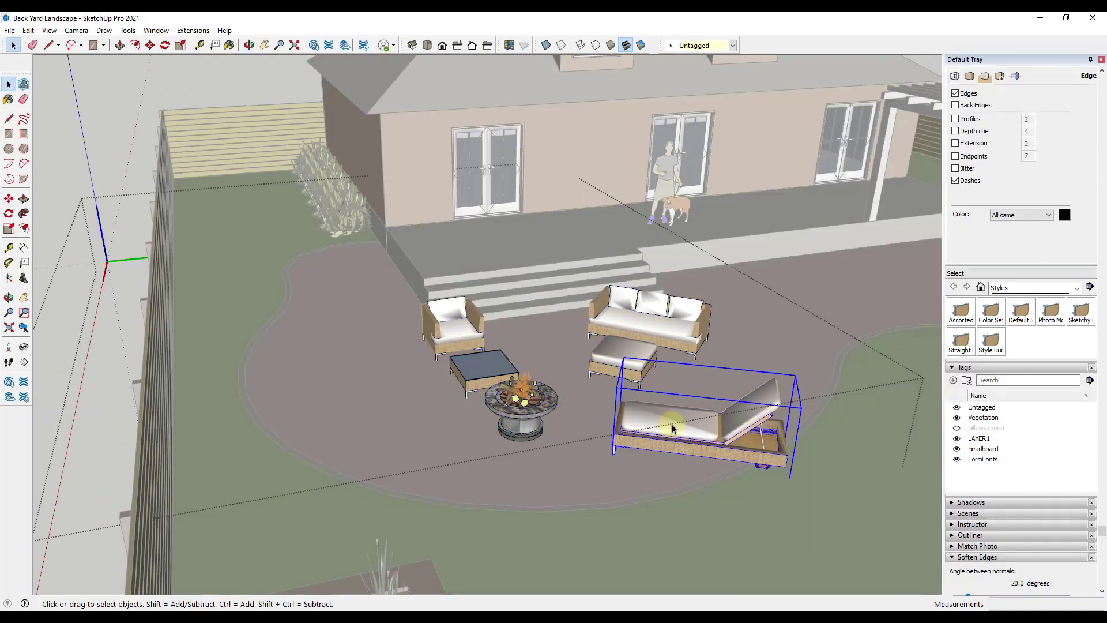
key(Delete)
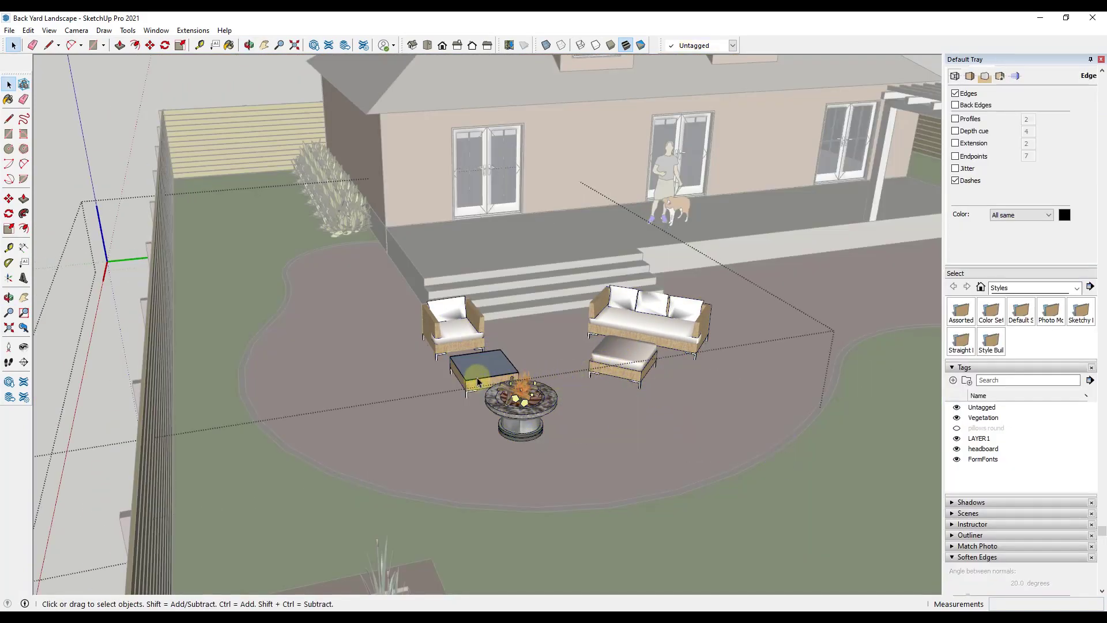
key(Delete)
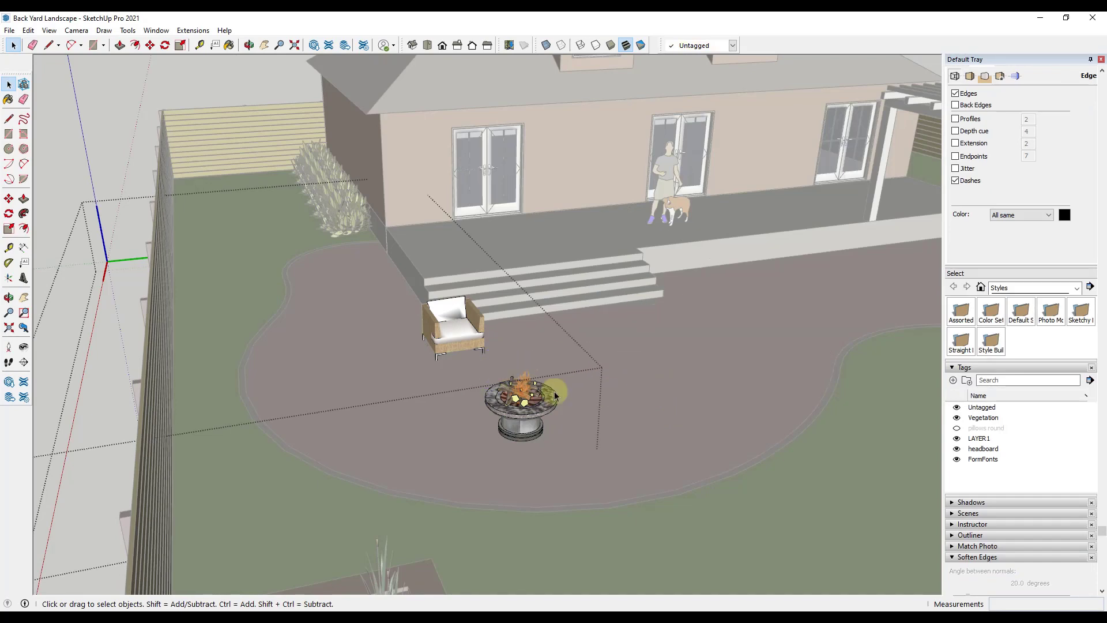
key(Escape)
- Explode the remaining furniture set component into a separate armchair and fire pit
right_click(502, 395)
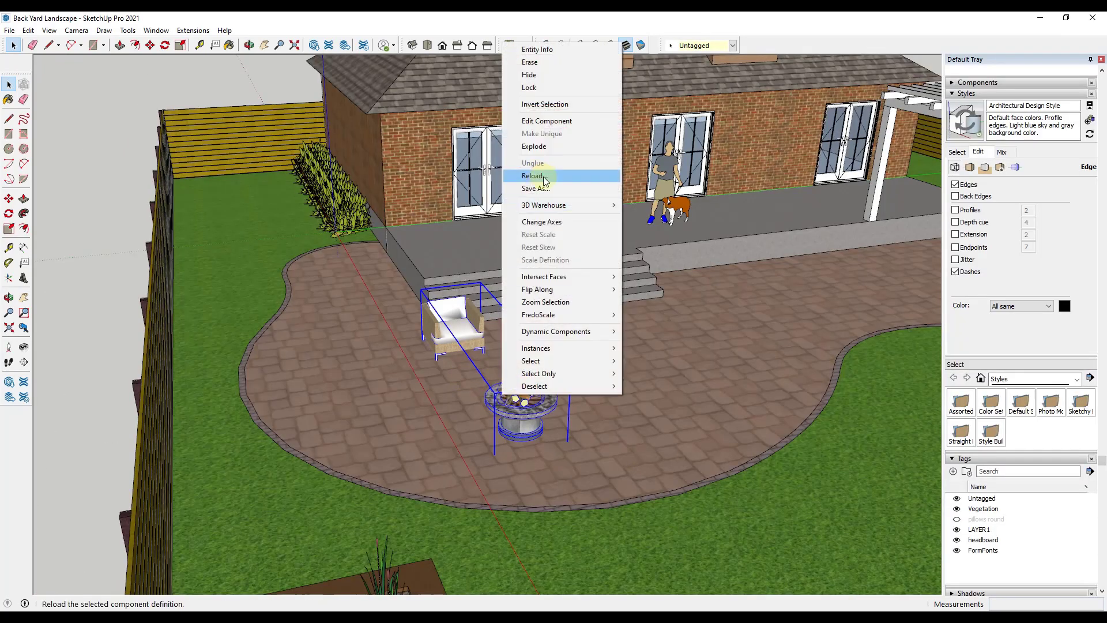
click(548, 146)
scroll(504, 432, up, 3)
middle_drag(503, 431, 502, 440)
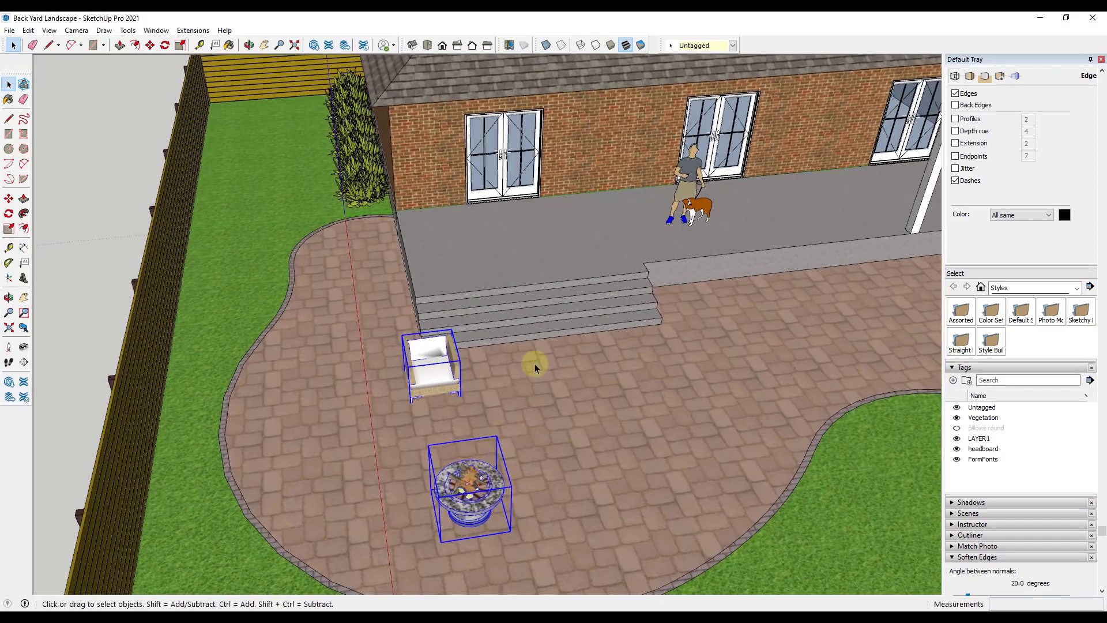
- Move the armchair and fire pit together about 2' 10 3/4" toward the middle of the round patio area
scroll(535, 260, down, 2)
scroll(492, 449, up, 1)
key(m)
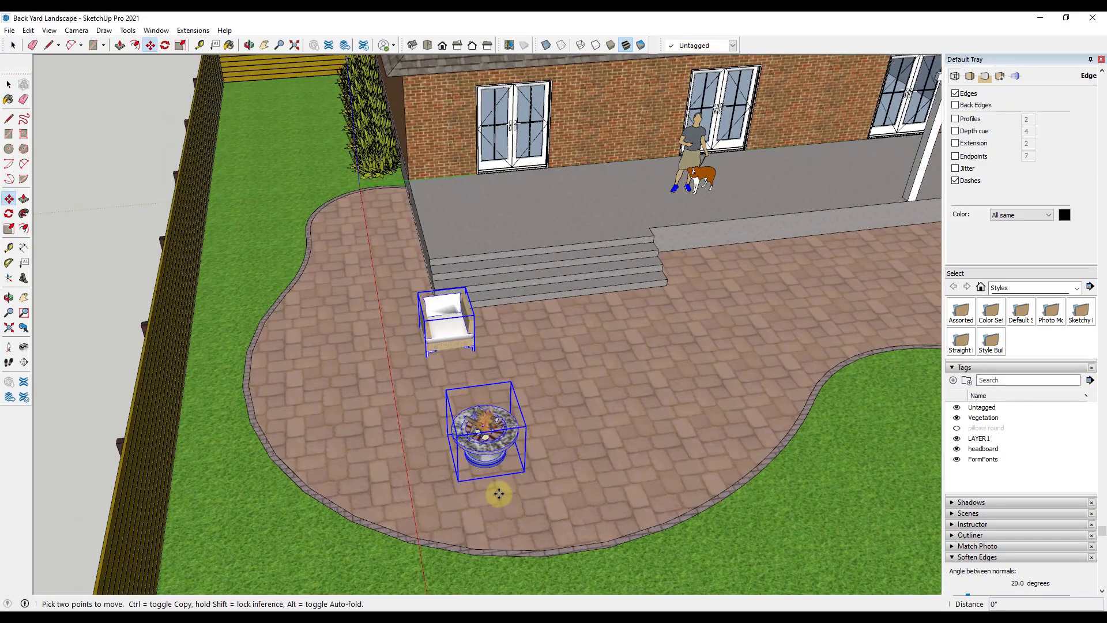
click(499, 493)
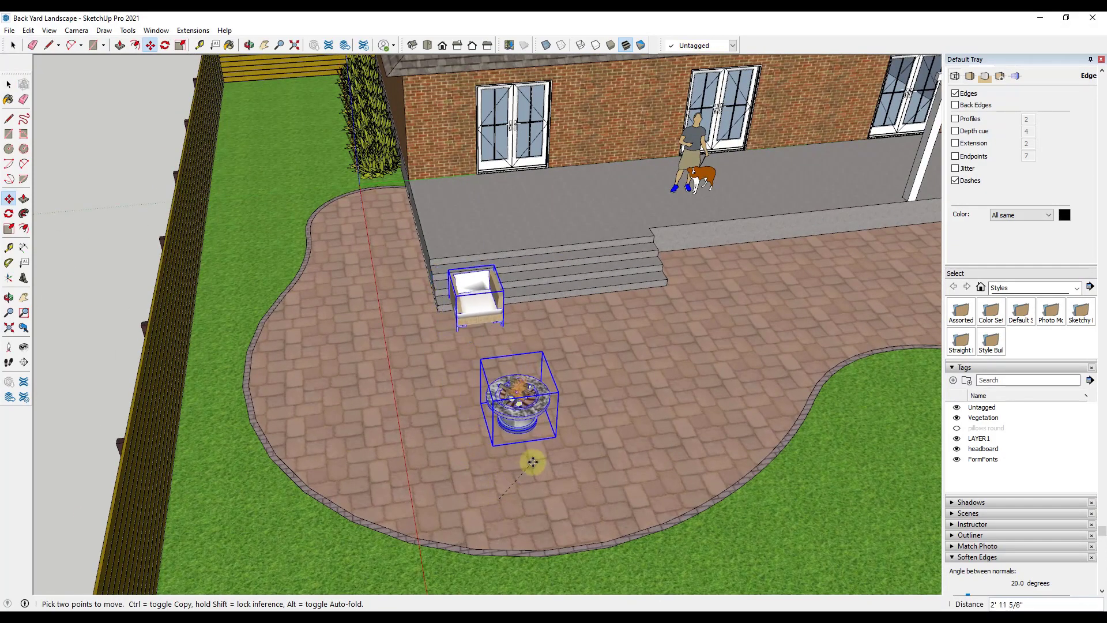
click(512, 459)
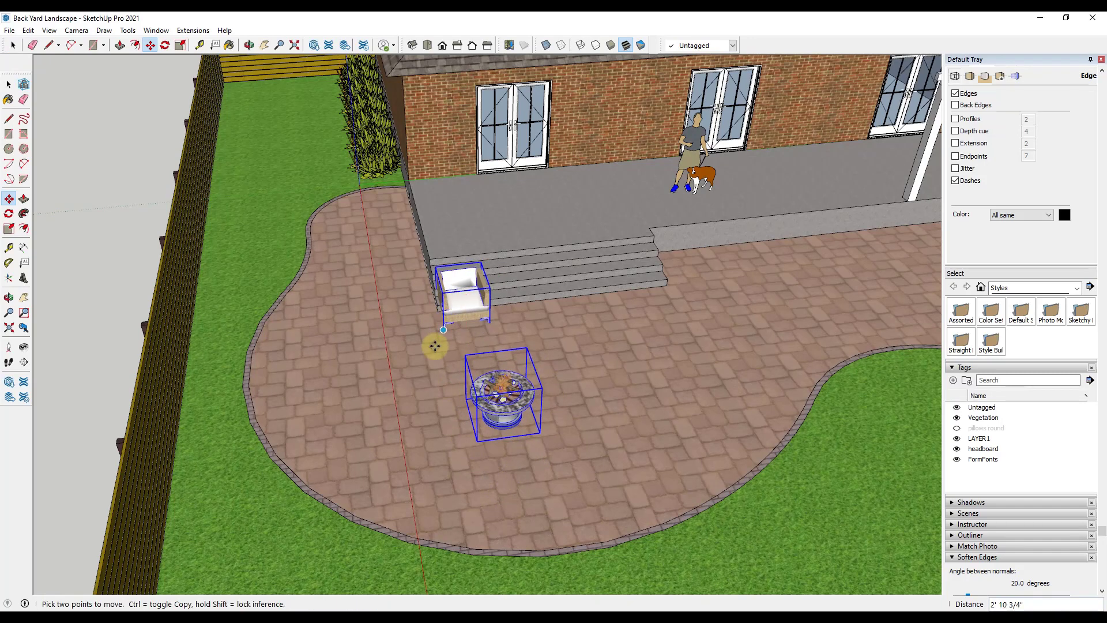
- Move the armchair alone away from the deck steps so it sits close to the fire pit
key(space)
key(m)
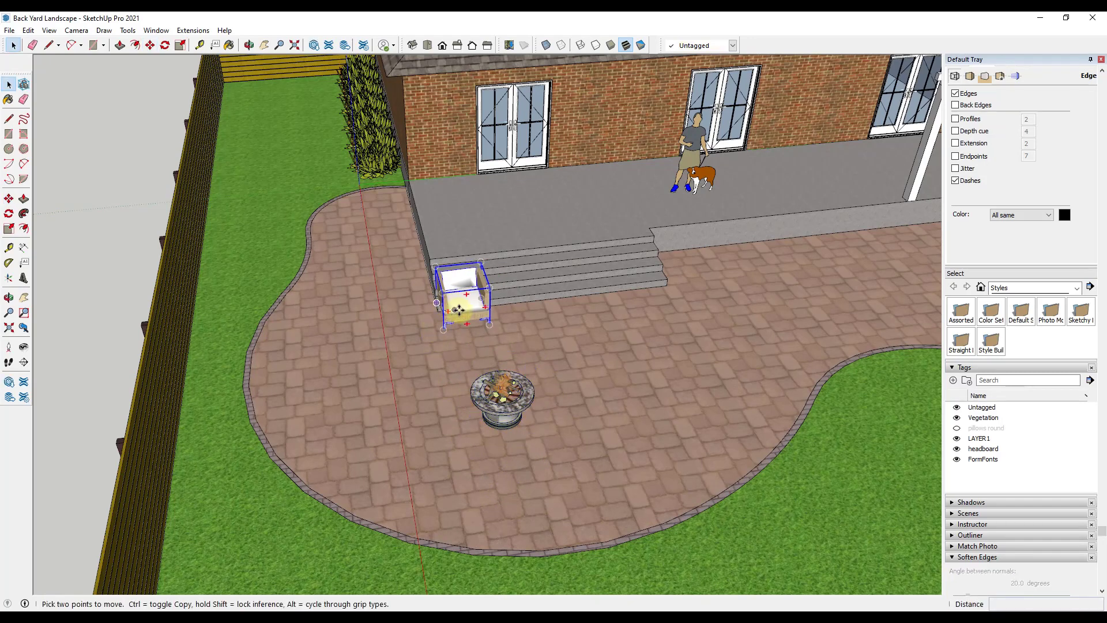
click(454, 310)
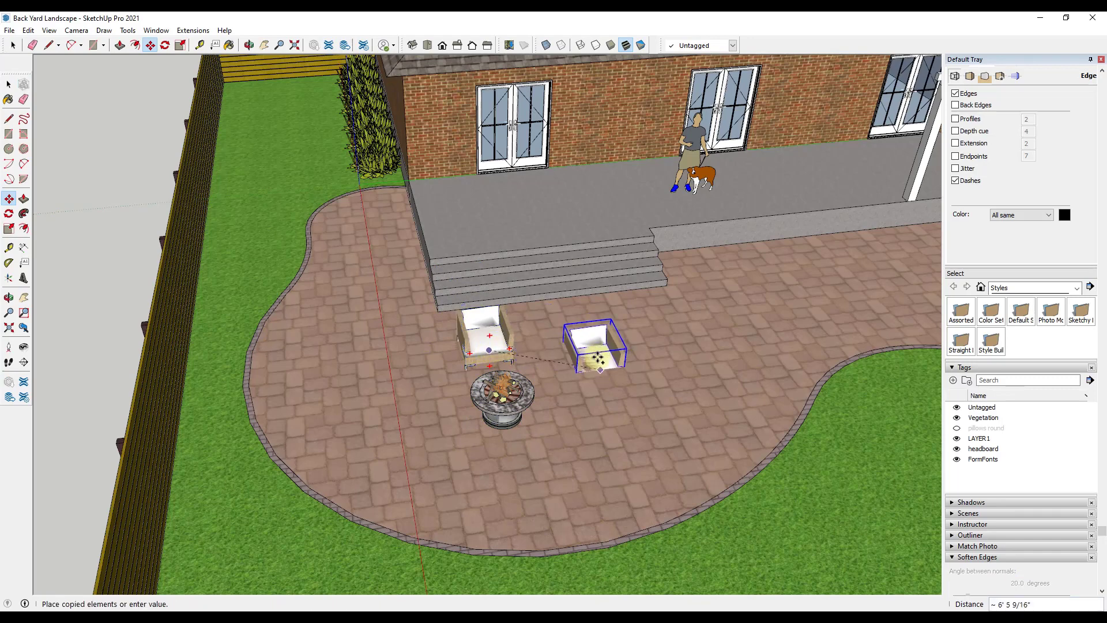
- Copy the armchair about 6' 7 15/16" along the deck steps and rotate the copy about -66.4 degrees to face the fire pit
key(space)
key(m)
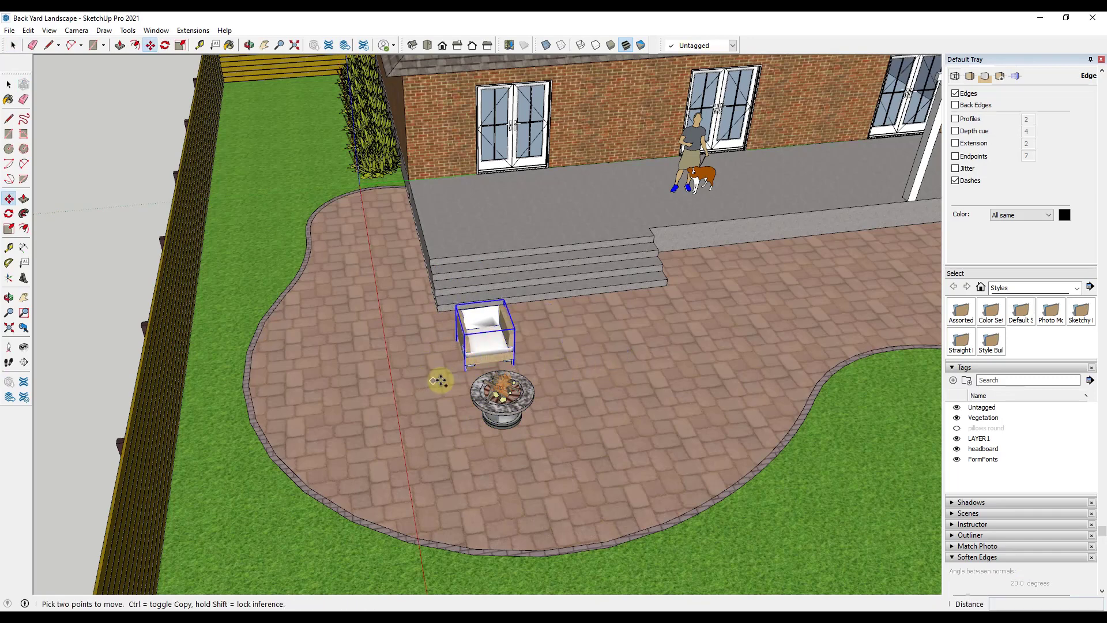
click(434, 381)
key(ctrl)
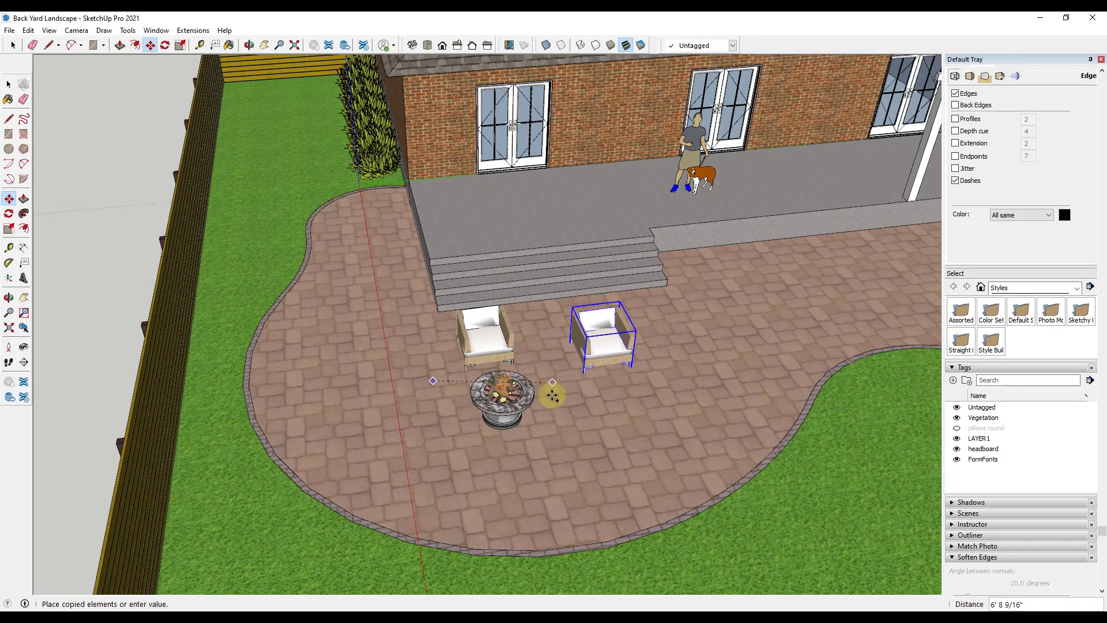
click(549, 399)
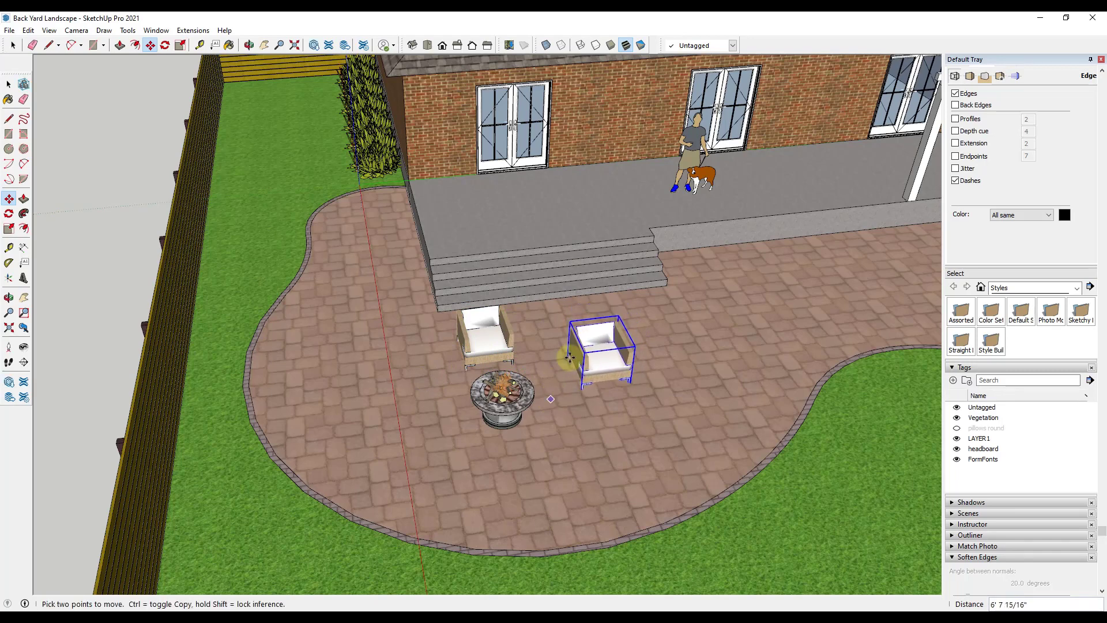
key(q)
click(600, 349)
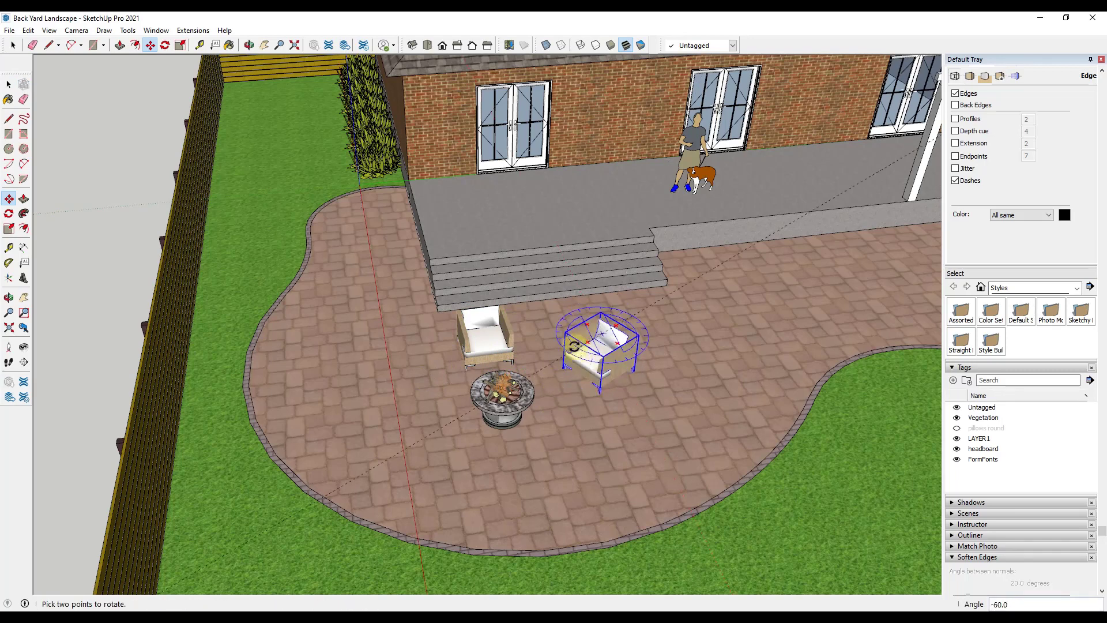
click(574, 347)
- Copy the rotated armchair about 8' 3 7/16" to the lawn side of the patio and turn the copy toward the fire pit
key(m)
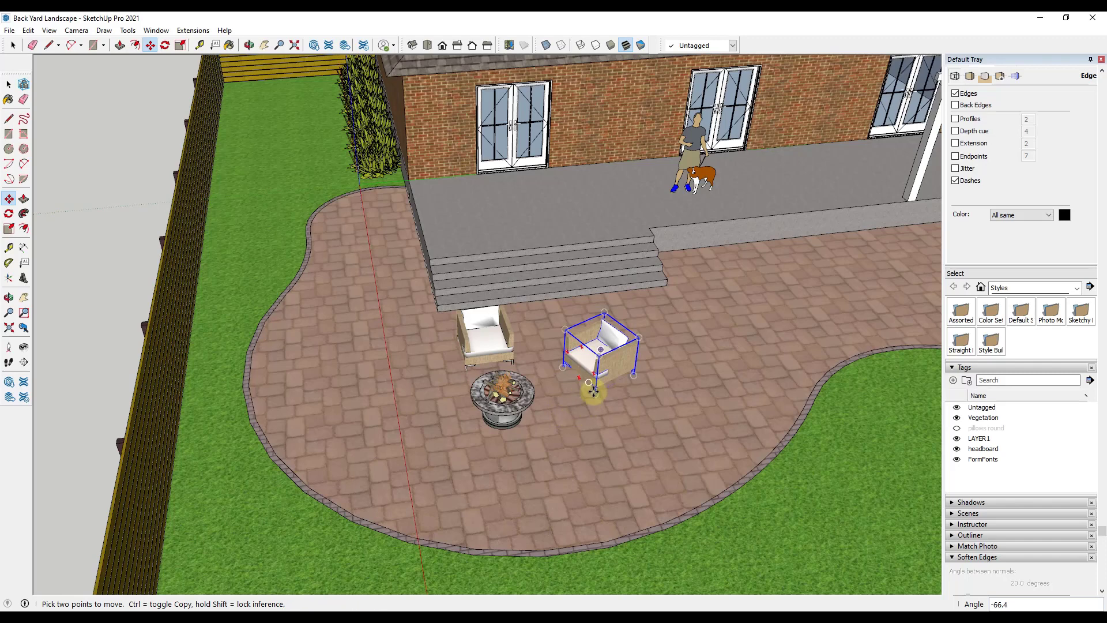
click(566, 399)
key(ctrl)
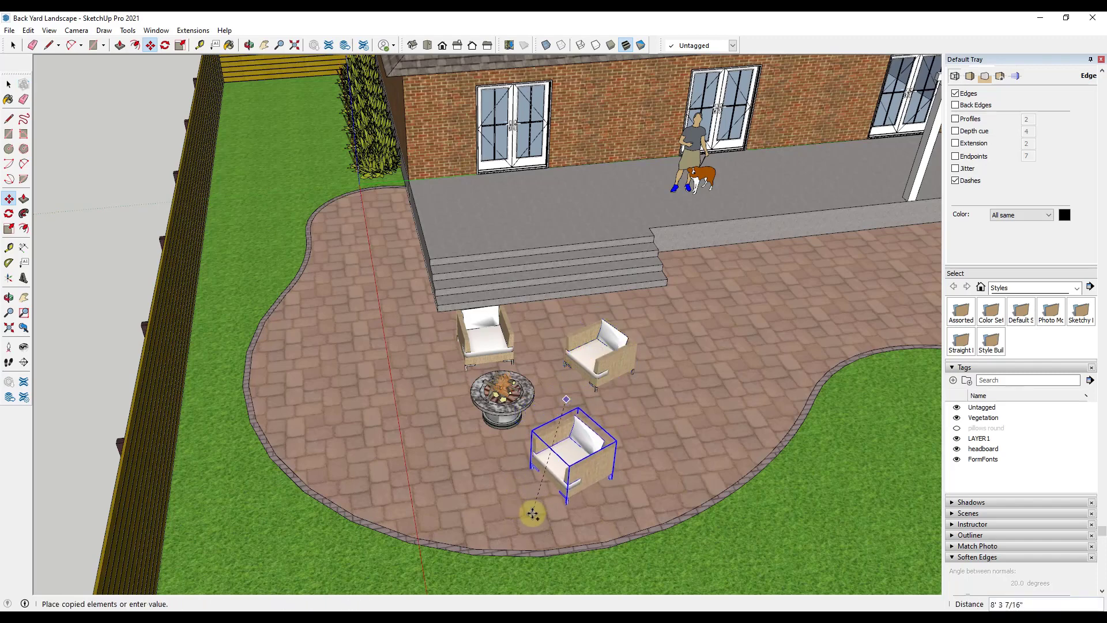
click(532, 513)
click(566, 429)
click(594, 424)
- Place a fourth armchair copy on the fence side of the fire pit and rotate it about 108 degrees to face the fire
key(ctrl)
click(403, 444)
click(406, 392)
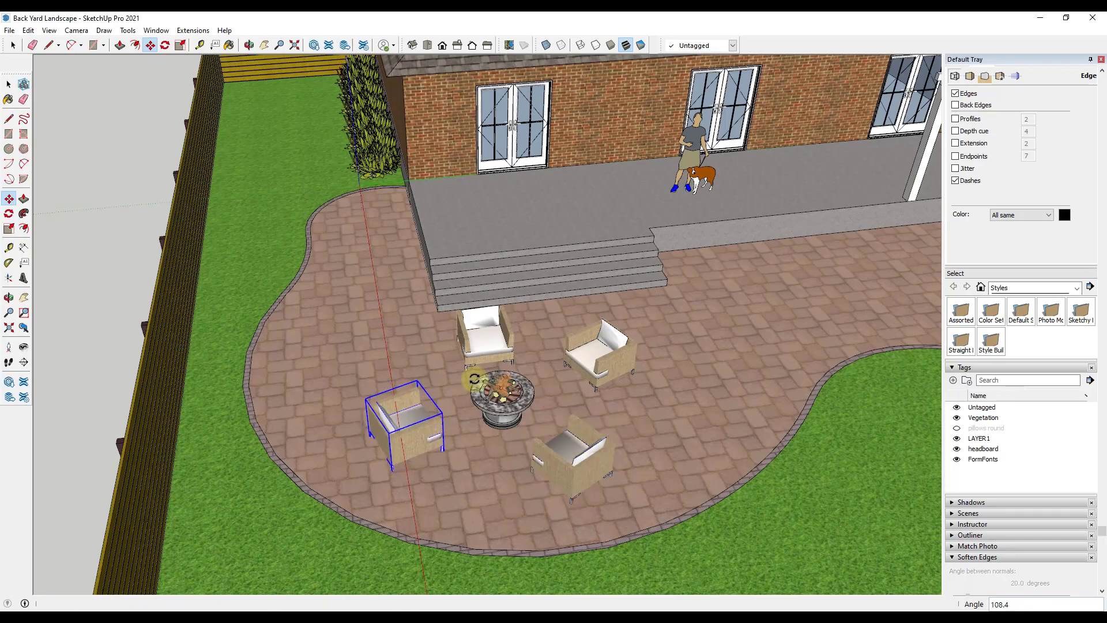
click(474, 378)
- Make a fifth armchair copy to complete the ring around the fire pit and rotate it to face the fire
middle_drag(444, 398, 466, 375)
key(ctrl)
click(510, 485)
click(441, 424)
click(360, 341)
click(389, 332)
- Load the "Tuscany Grill" from 3D Warehouse directly into the model and place it under the pergola against the deck
scroll(388, 354, down, 5)
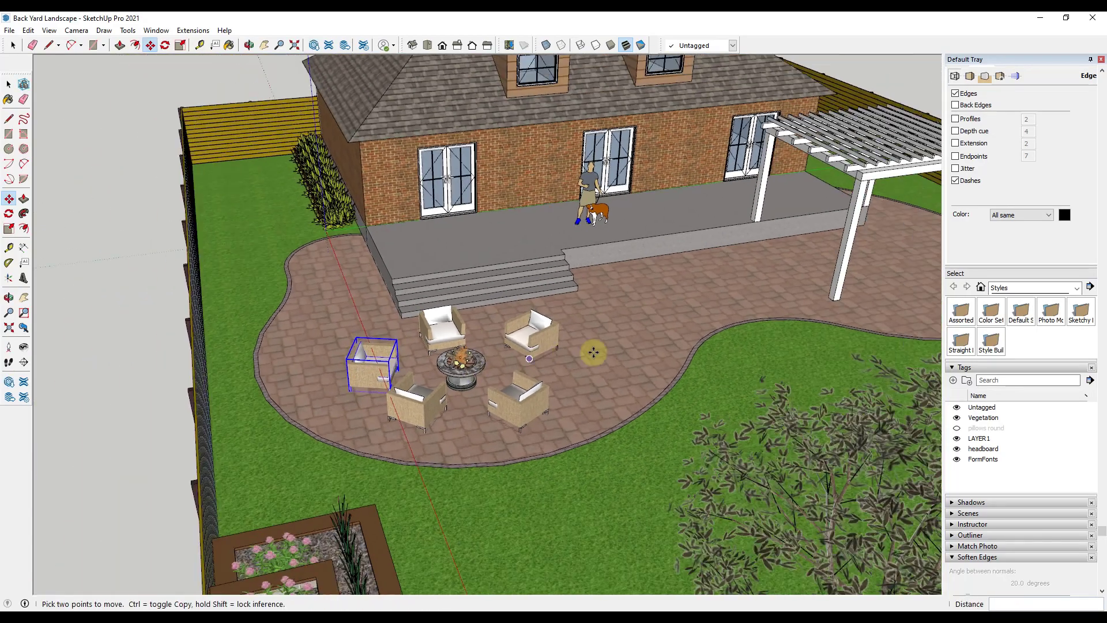
shift+middle_drag(631, 345, 452, 359)
middle_drag(534, 322, 527, 297)
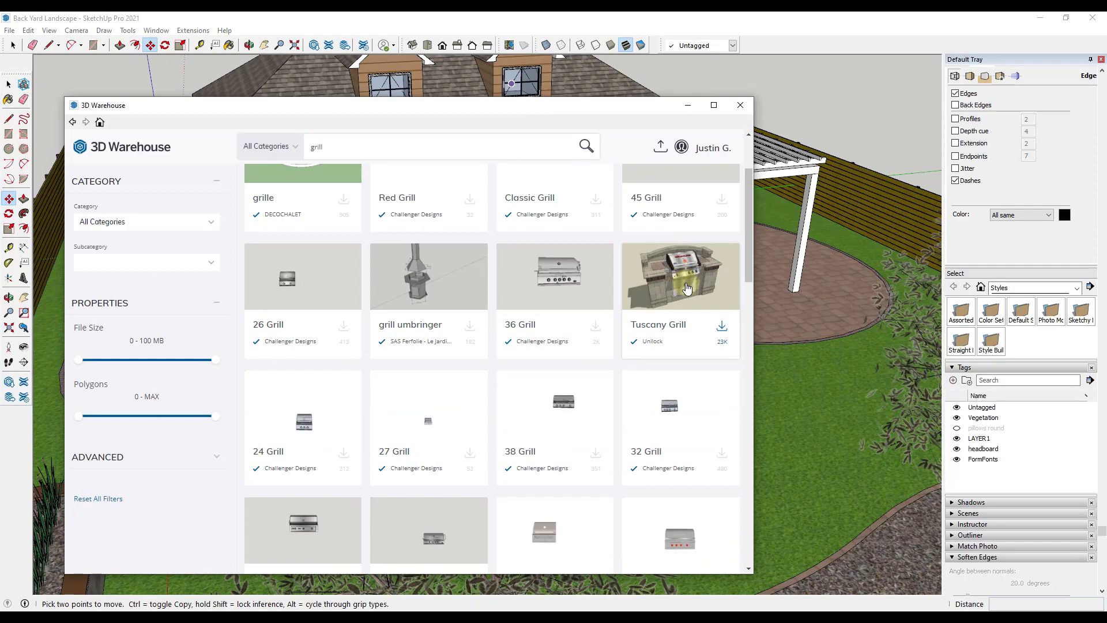
click(687, 288)
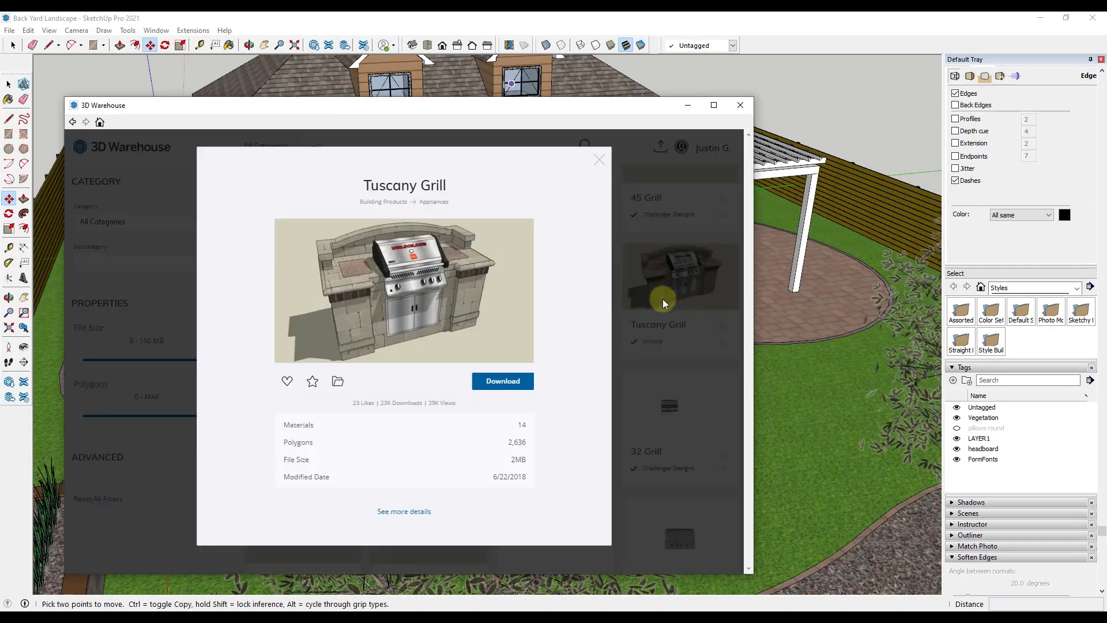
click(507, 389)
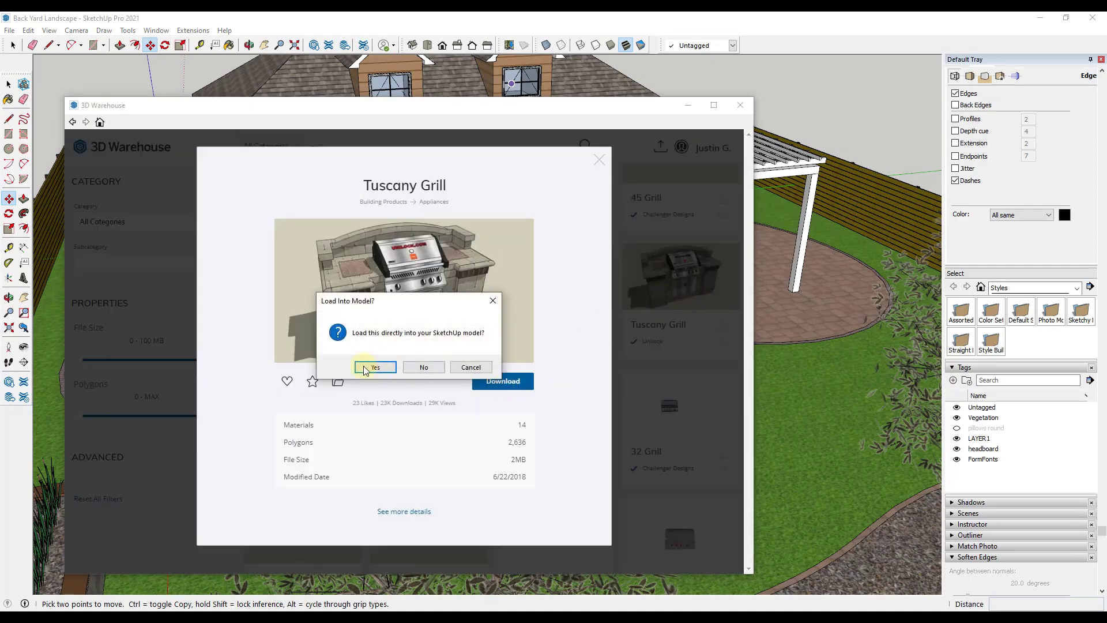
click(362, 367)
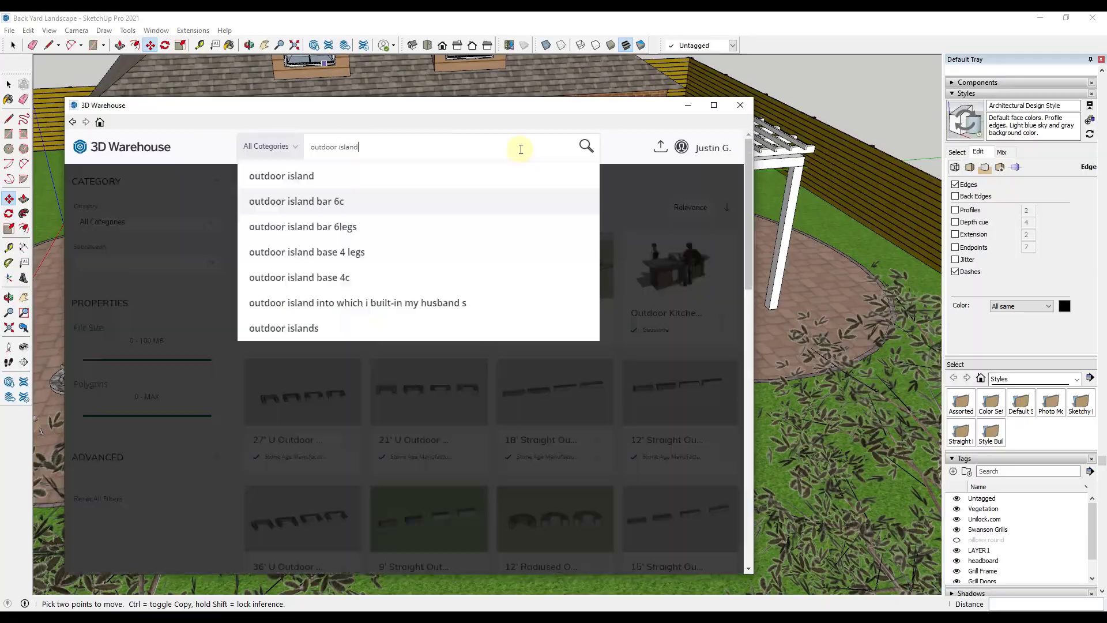
key(Return)
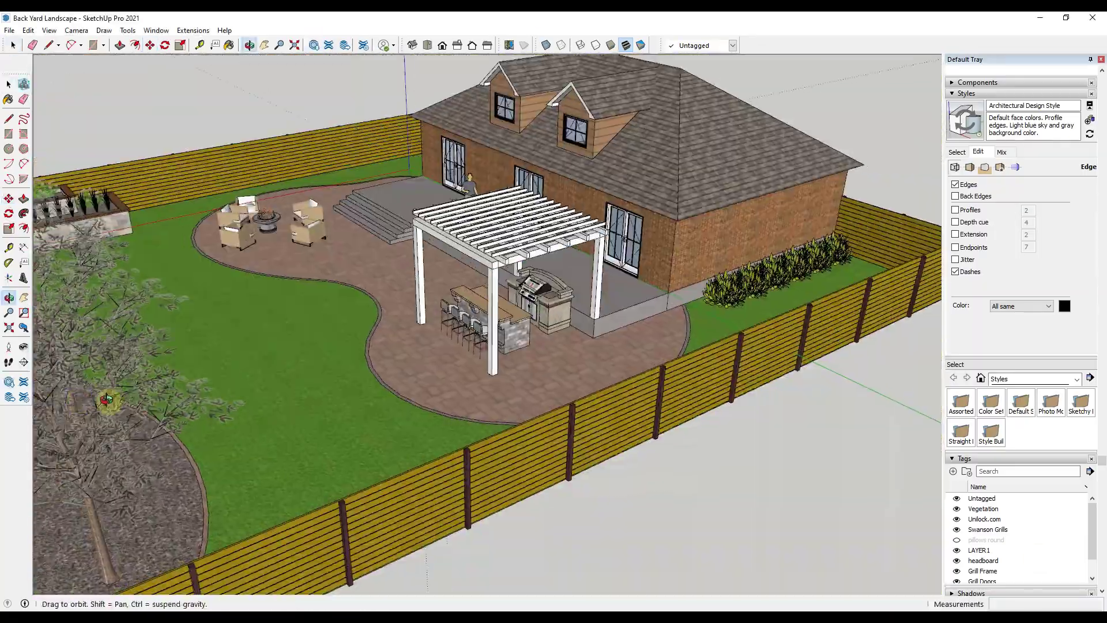
- Move the fence-side armchair that overlaps its neighbor about 2' 7" to even out the spacing around the fire pit
middle_drag(107, 399, 676, 369)
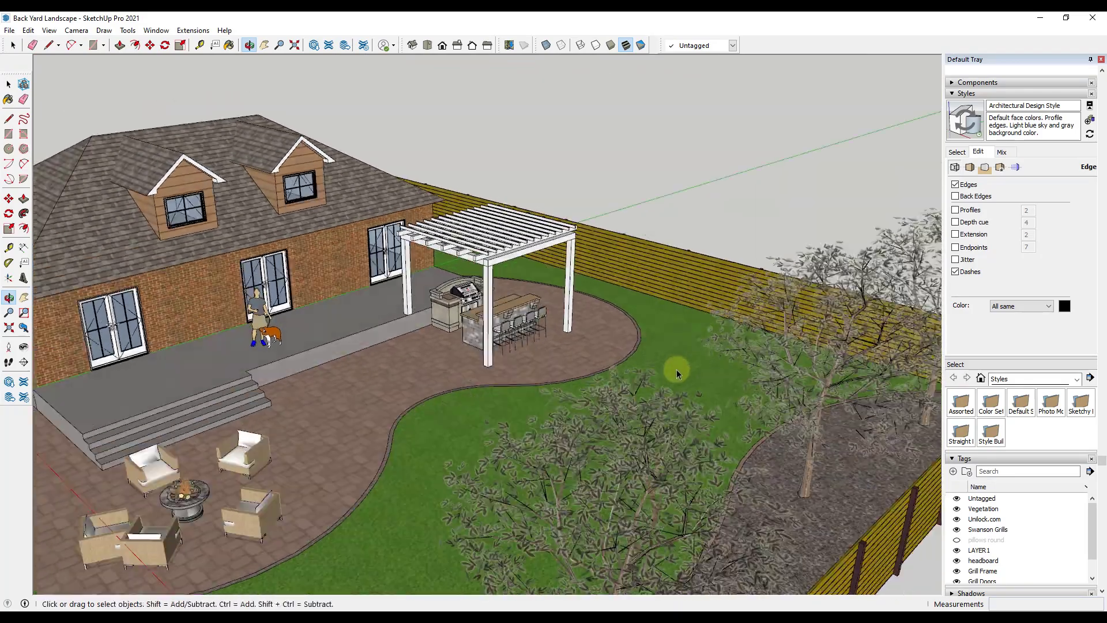
scroll(533, 327, down, 3)
scroll(341, 462, up, 5)
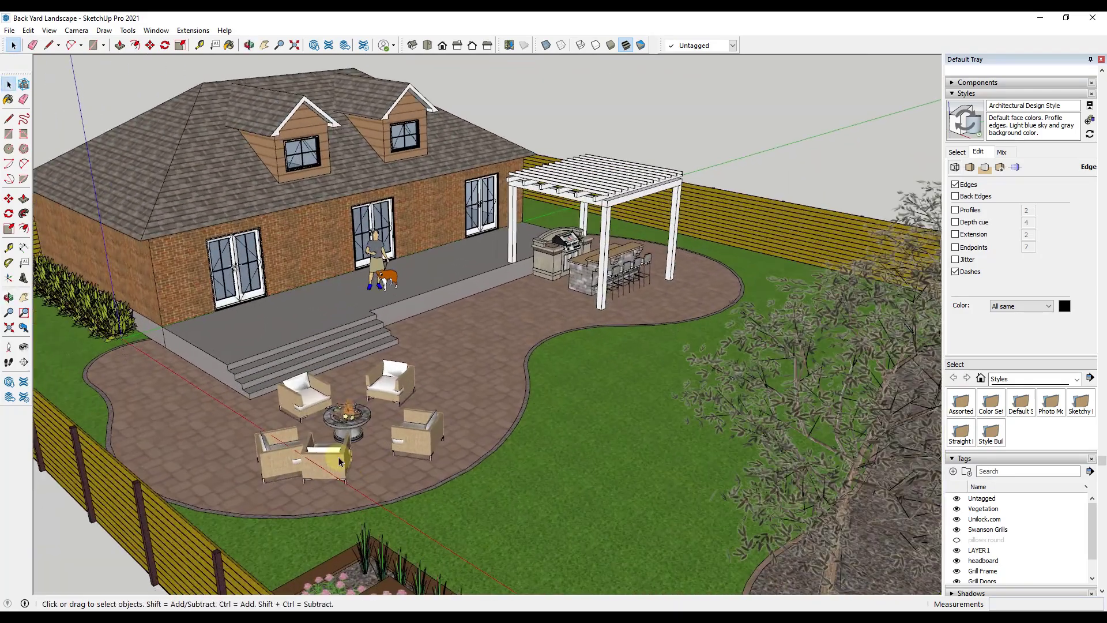
scroll(263, 455, up, 6)
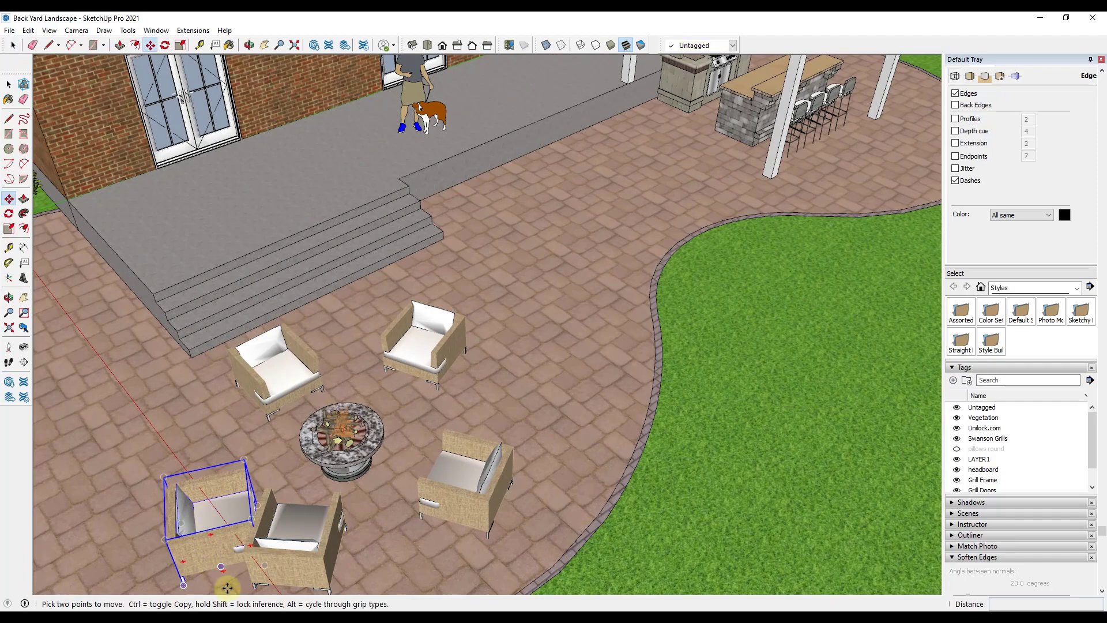
click(226, 583)
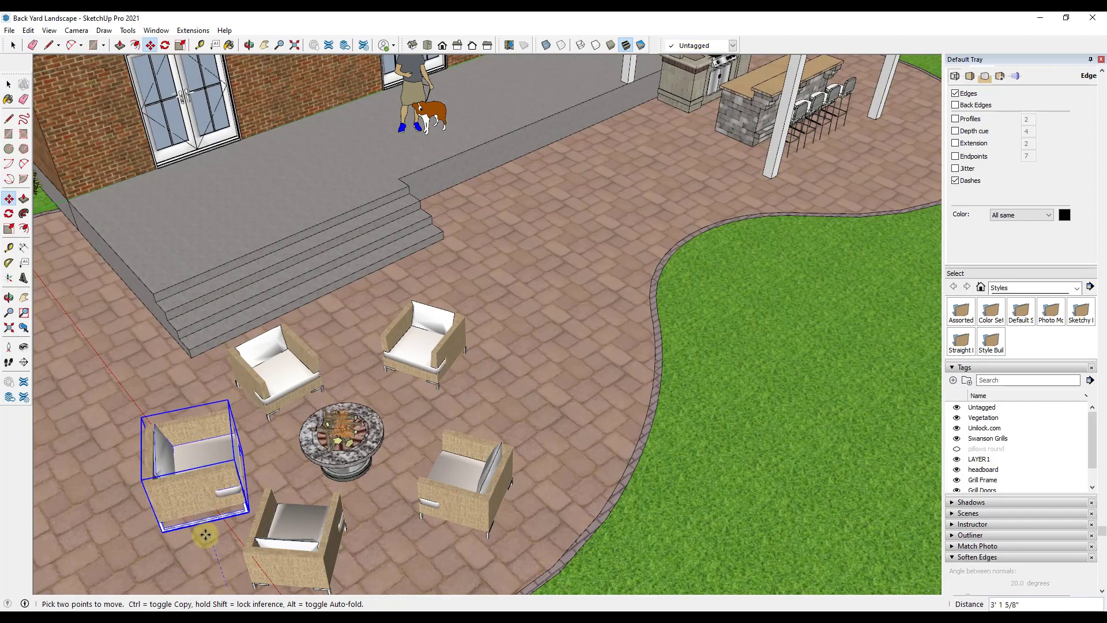
middle_drag(199, 542, 353, 506)
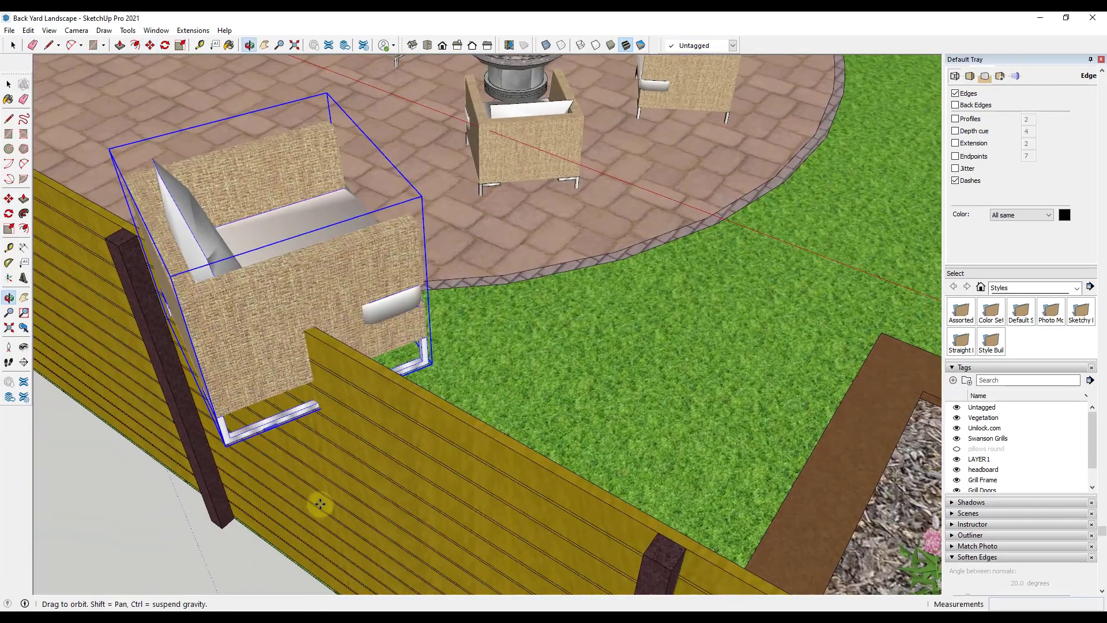
scroll(413, 237, up, 4)
shift+middle_drag(424, 344, 454, 605)
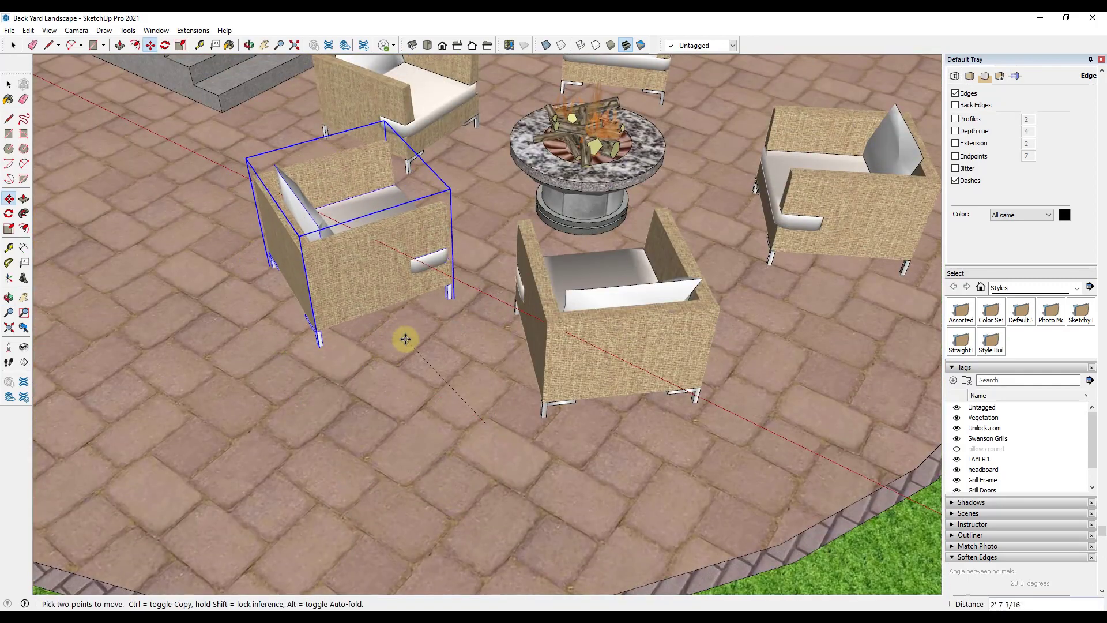
middle_drag(562, 347, 573, 375)
- Move the lawn-side armchair at the front of the fire pit to space it evenly between its neighbors
key(space)
click(573, 375)
key(m)
scroll(461, 453, down, 5)
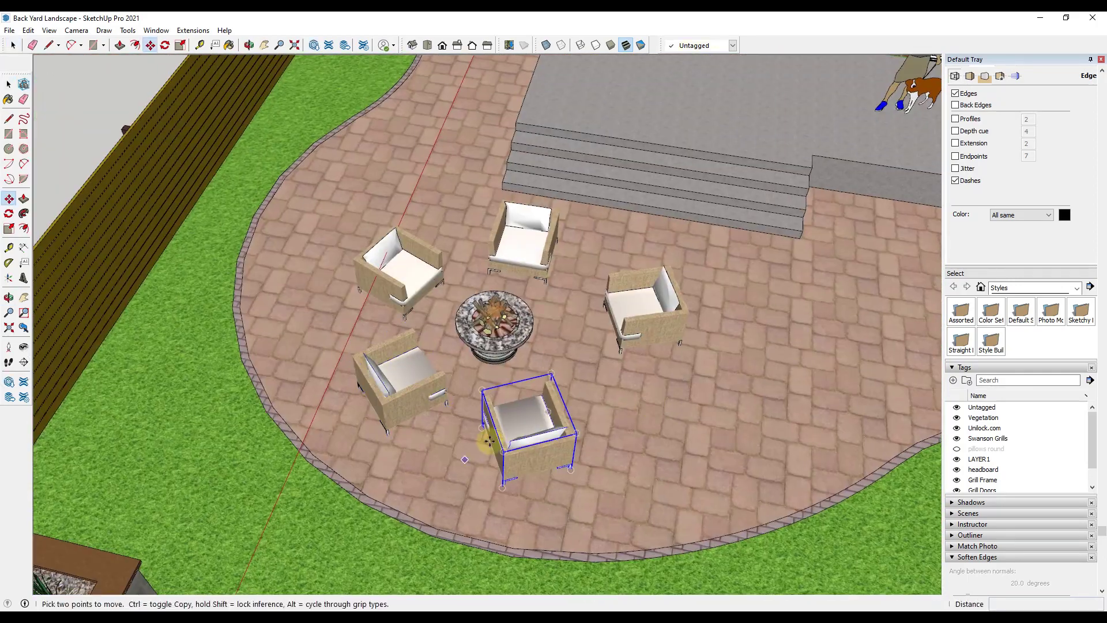
click(471, 449)
- Select all five armchairs together with the fire pit
key(space)
middle_drag(472, 438, 472, 416)
shift+click(441, 349)
shift+click(510, 300)
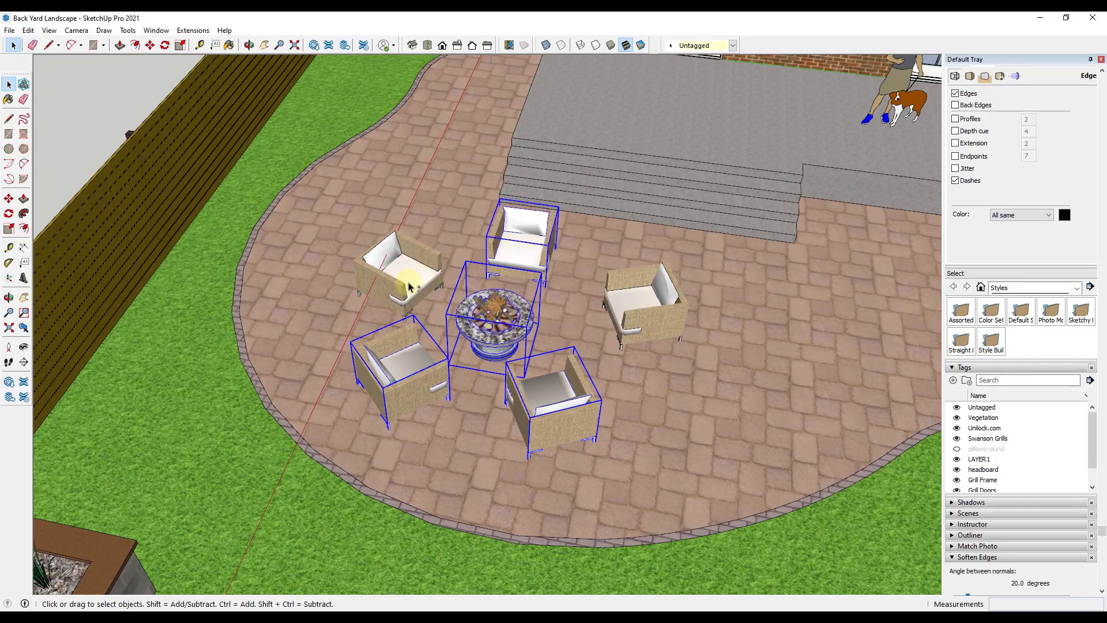
scroll(388, 317, down, 6)
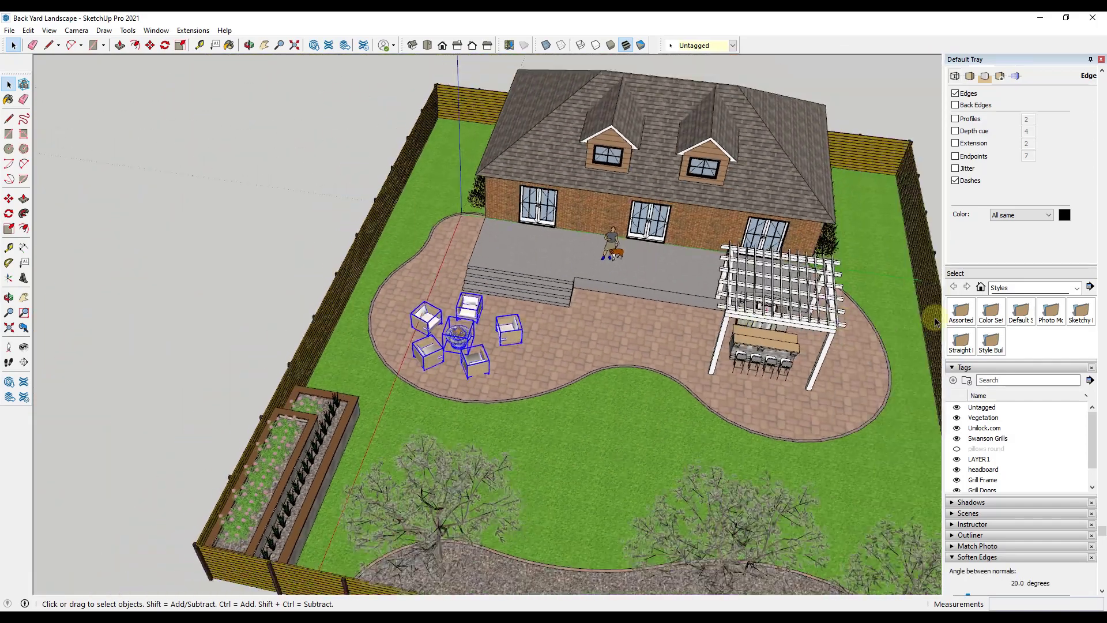
- Add the grill, the bar counter and the four bar stools to the furniture selection and make everything one group
scroll(762, 293, up, 6)
middle_drag(762, 292, 741, 271)
shift+click(738, 268)
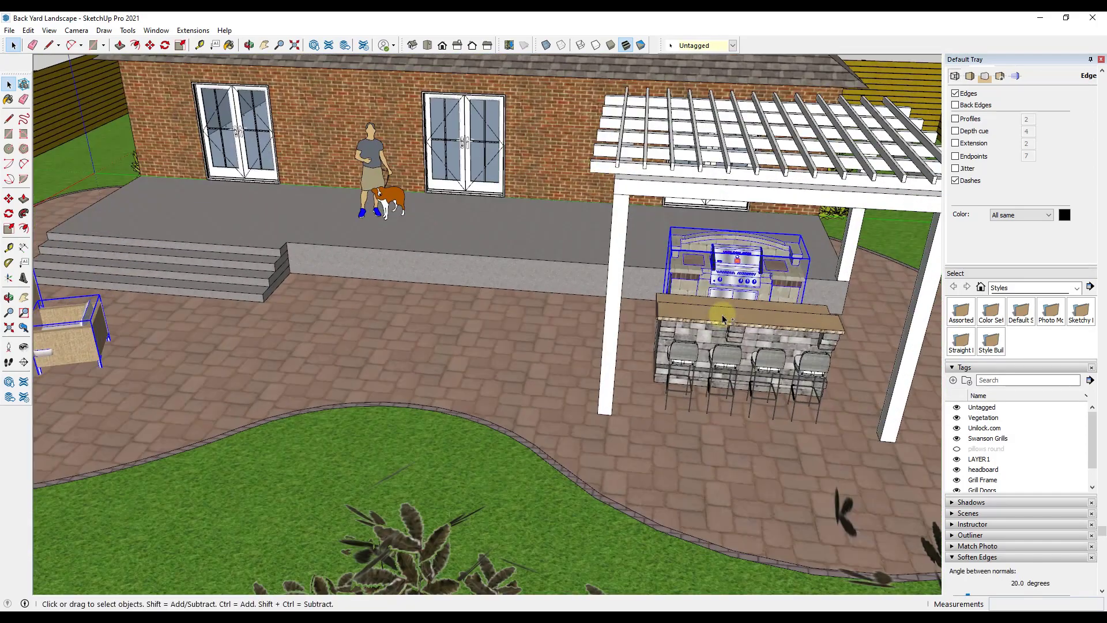
shift+click(749, 309)
shift+click(732, 360)
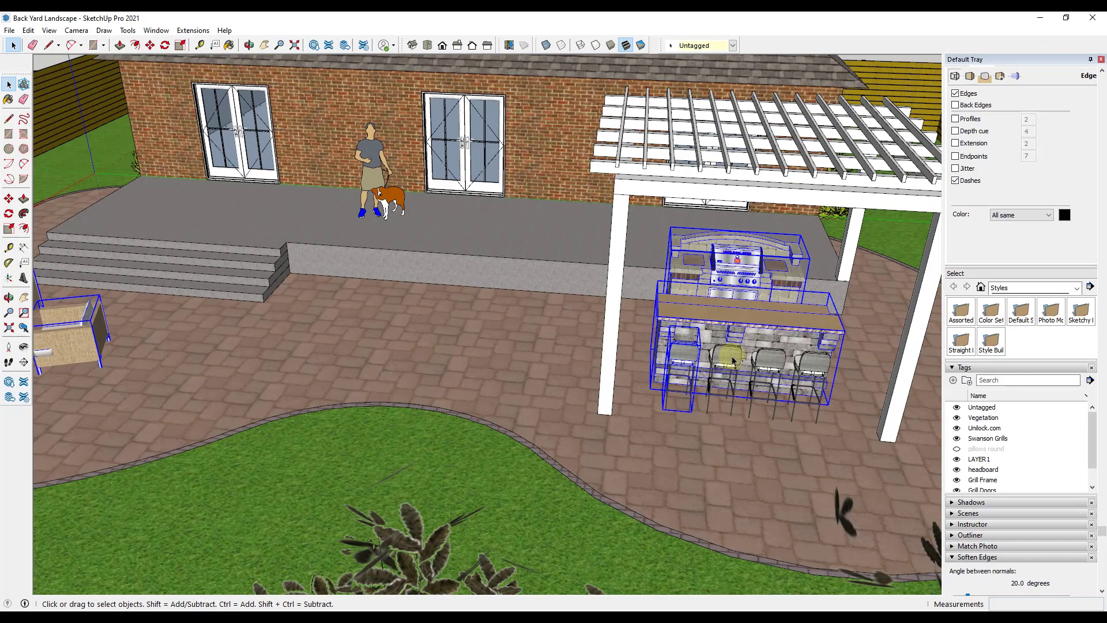
shift+click(774, 371)
right_click(775, 372)
click(824, 191)
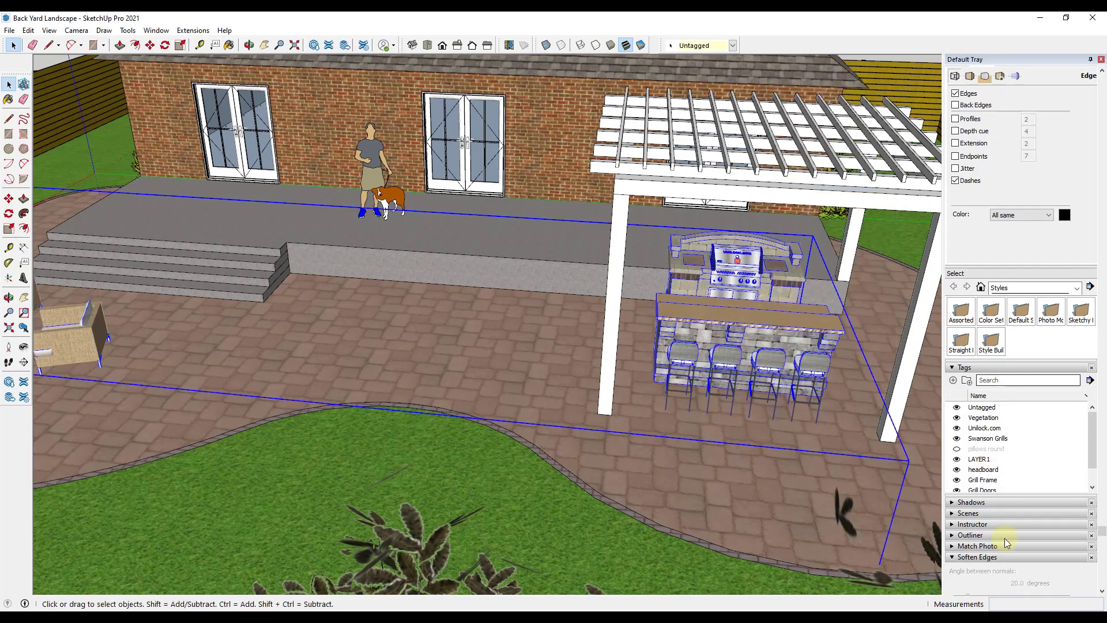
- Rename the new furniture group as Furnishings in the model's object hierarchy
scroll(1021, 544, down, 2)
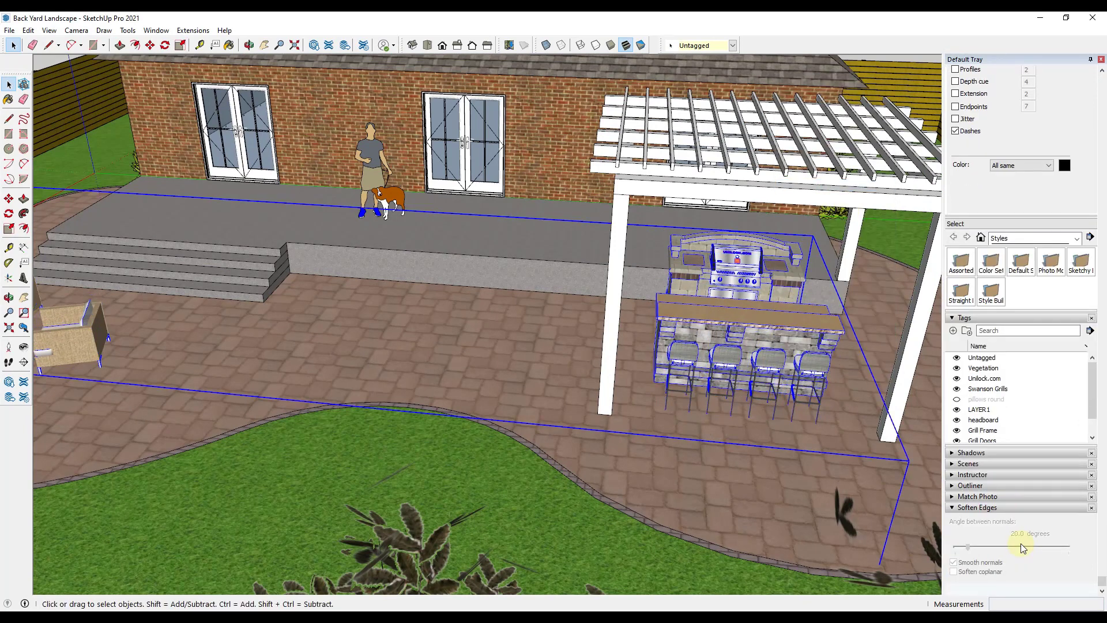
click(957, 486)
scroll(998, 567, down, 3)
right_click(993, 438)
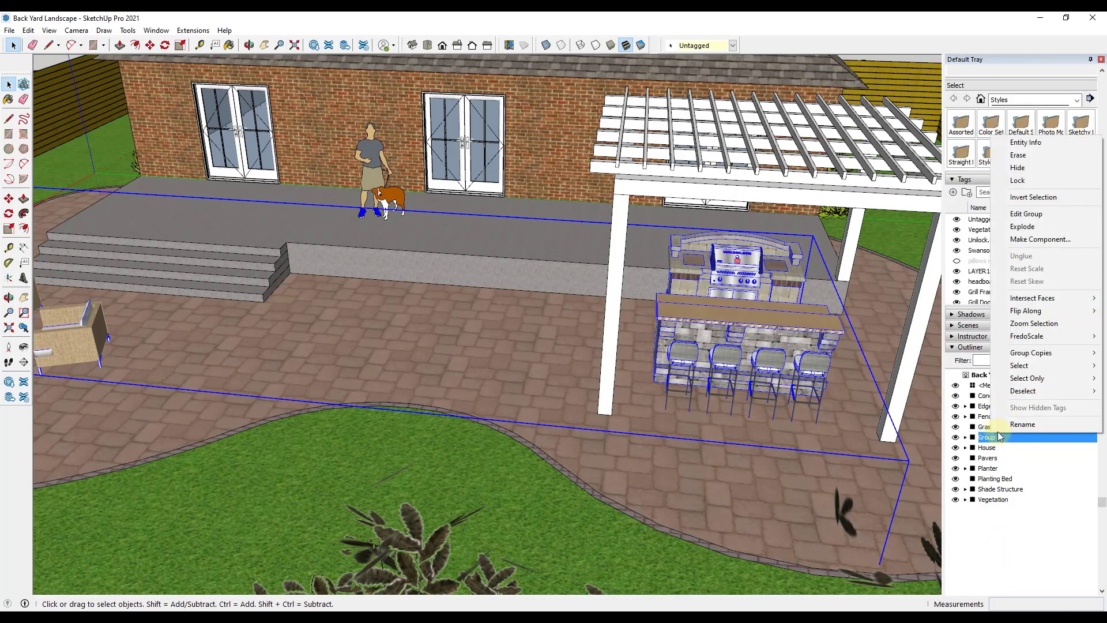
click(1008, 424)
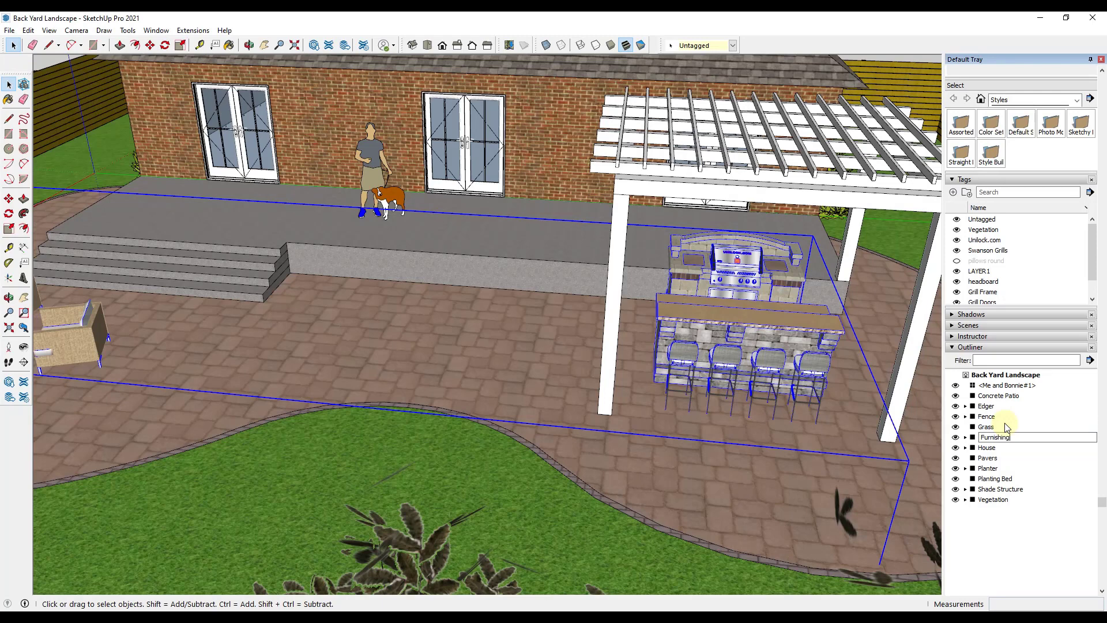
key(Return)
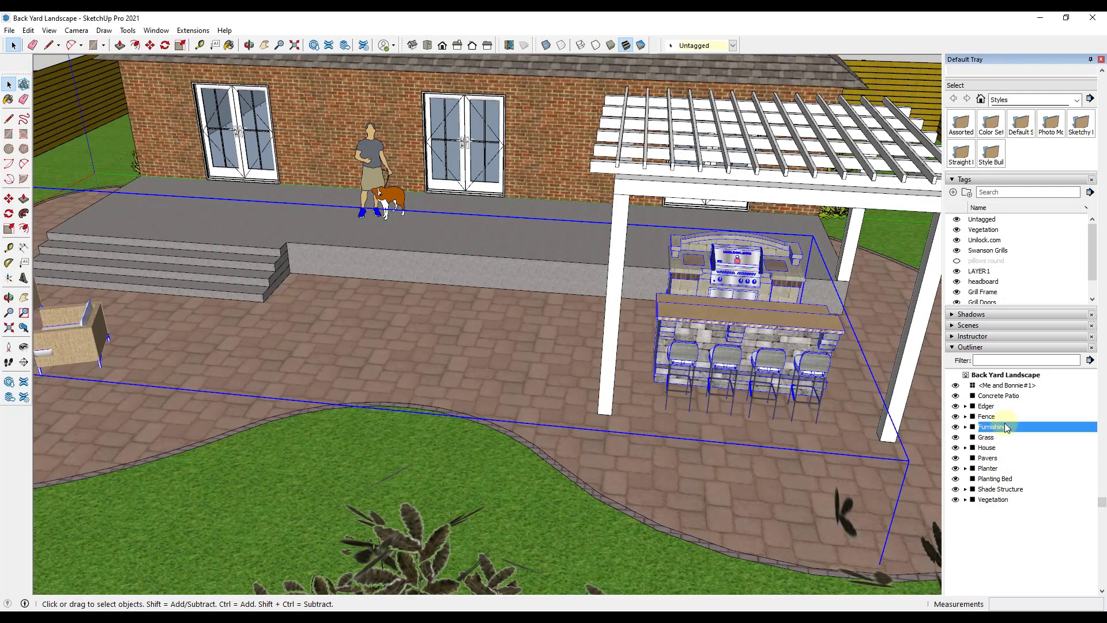
- Create a tag named Furnishings and assign it to the furniture group
click(952, 195)
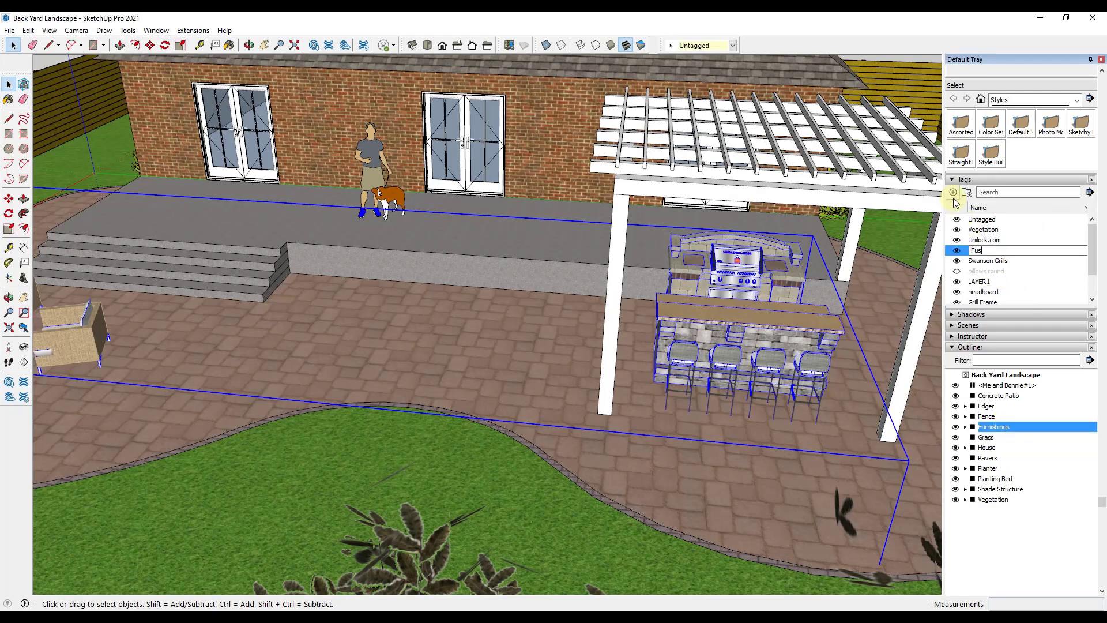
key(Return)
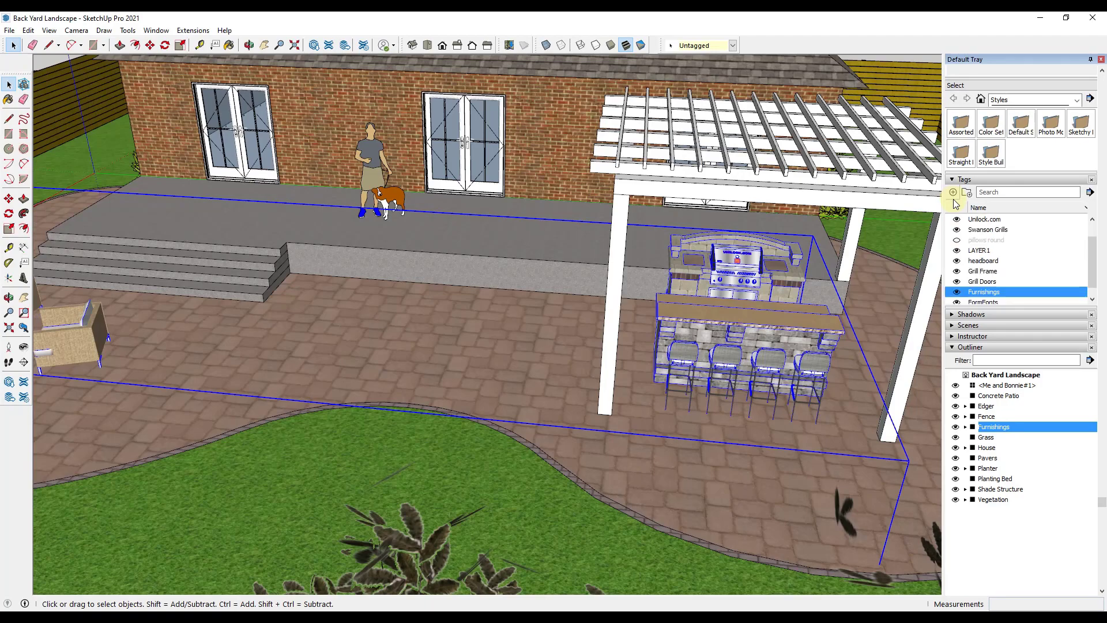
click(699, 45)
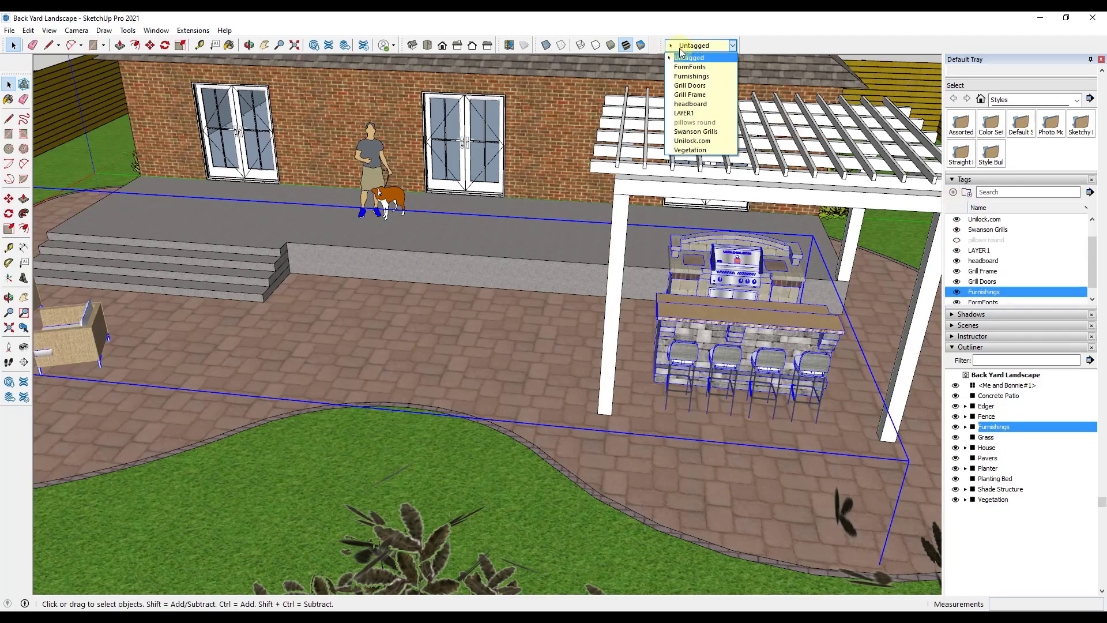
click(699, 85)
- Hide and show the Furnishings and Vegetation tags in turn to check what each one controls
scroll(632, 297, down, 5)
mouse_move(445, 309)
middle_down()
mouse_move(558, 293)
mouse_move(571, 311)
mouse_move(620, 323)
middle_up()
click(957, 292)
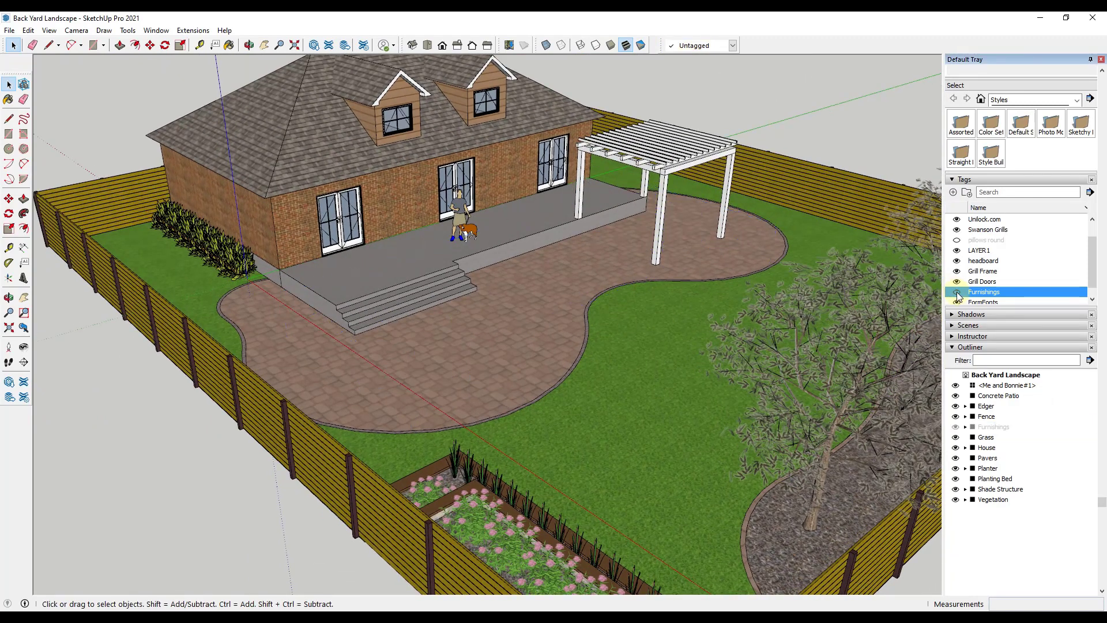
click(957, 292)
scroll(962, 302, down, 2)
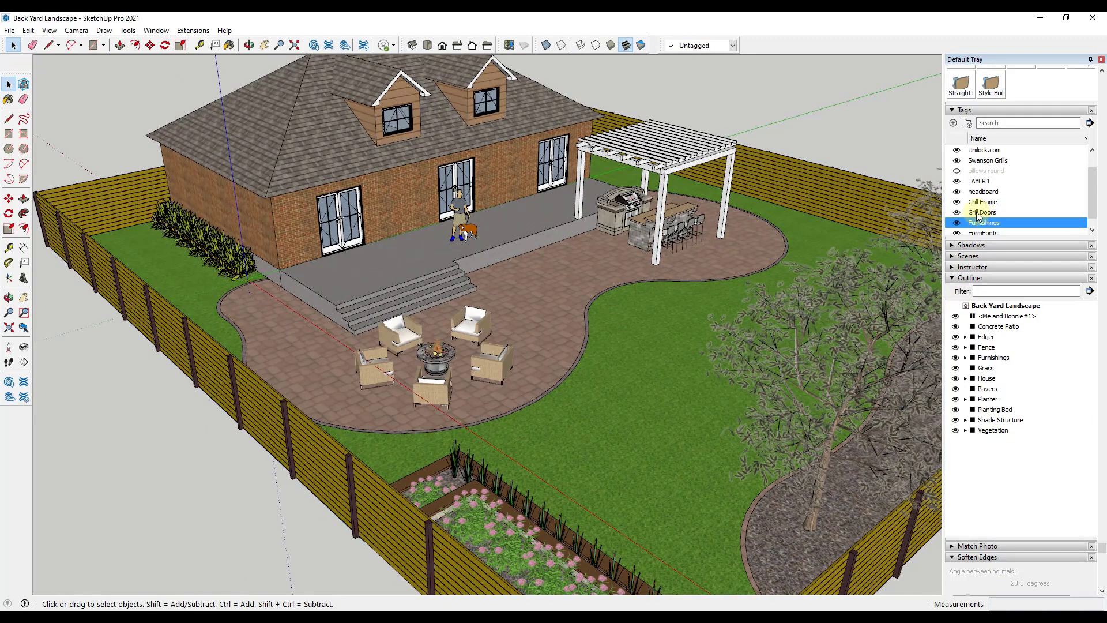
scroll(980, 207, up, 3)
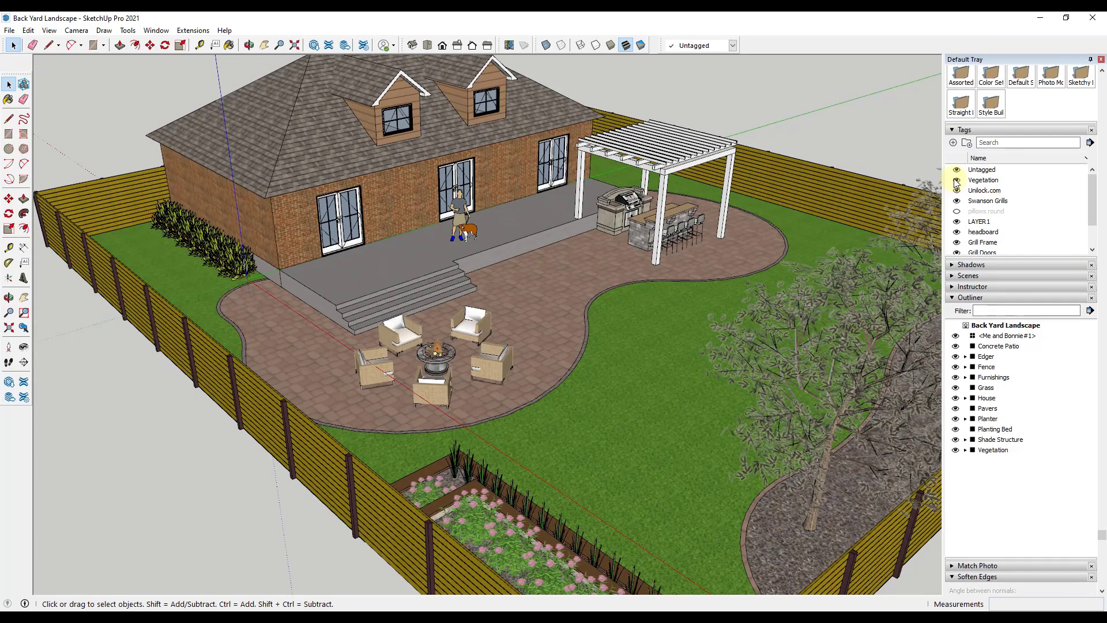
click(957, 182)
click(956, 182)
- Frame a low perspective view over the flower planter toward the fire pit seating, the deck and the pergola
middle_drag(720, 300, 579, 277)
scroll(703, 227, up, 2)
middle_drag(692, 248, 660, 228)
scroll(681, 276, up, 2)
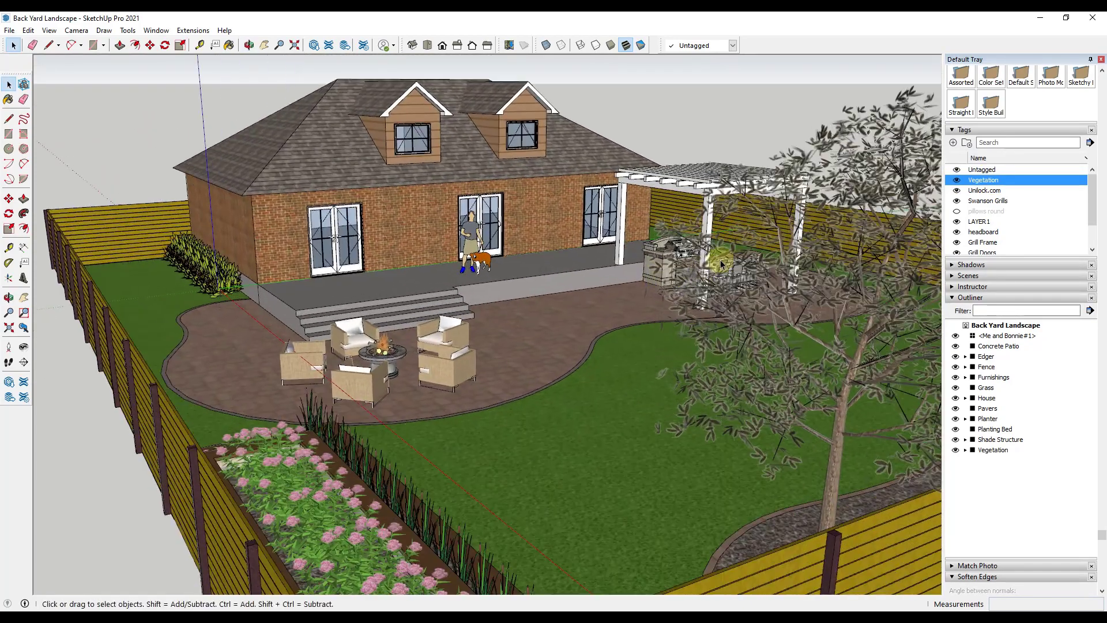
scroll(721, 264, up, 2)
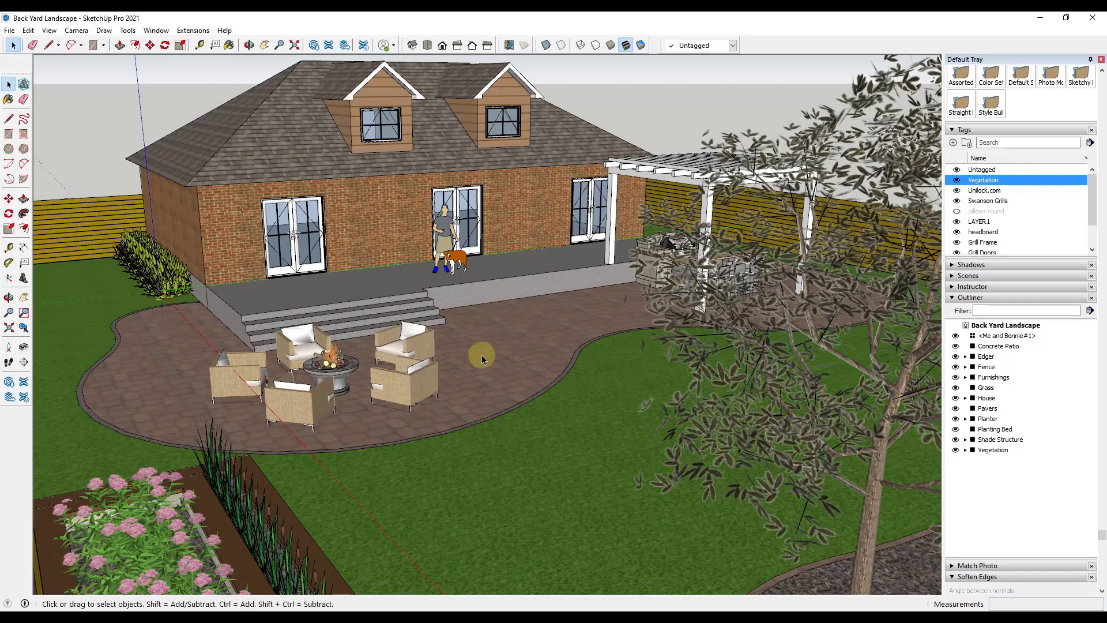
scroll(484, 358, down, 5)
scroll(492, 361, up, 3)
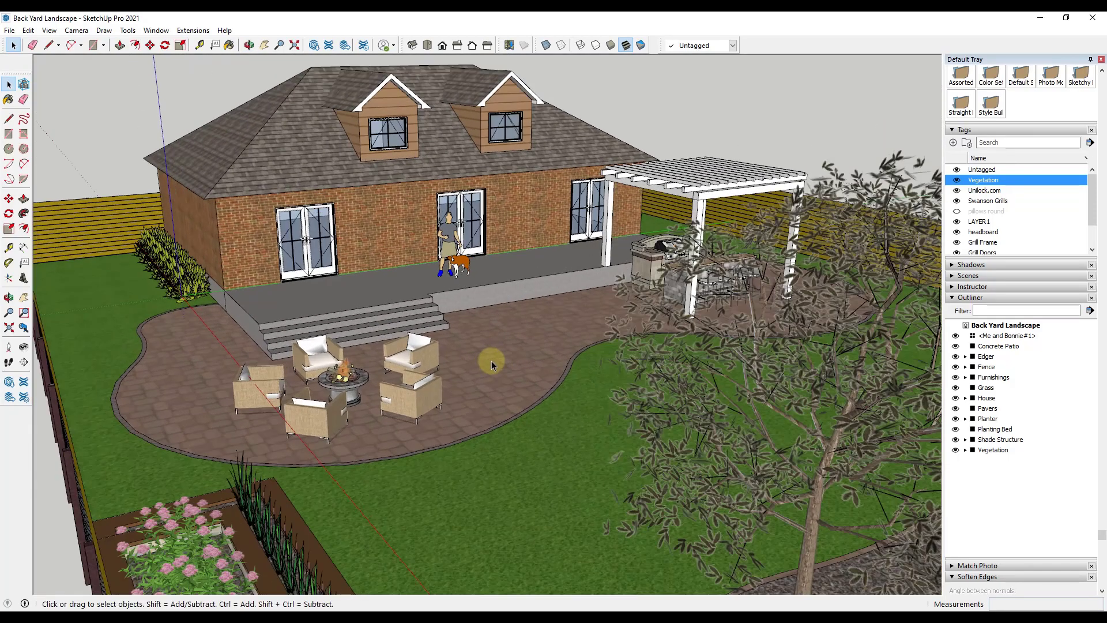
middle_drag(491, 361, 484, 324)
scroll(483, 323, up, 2)
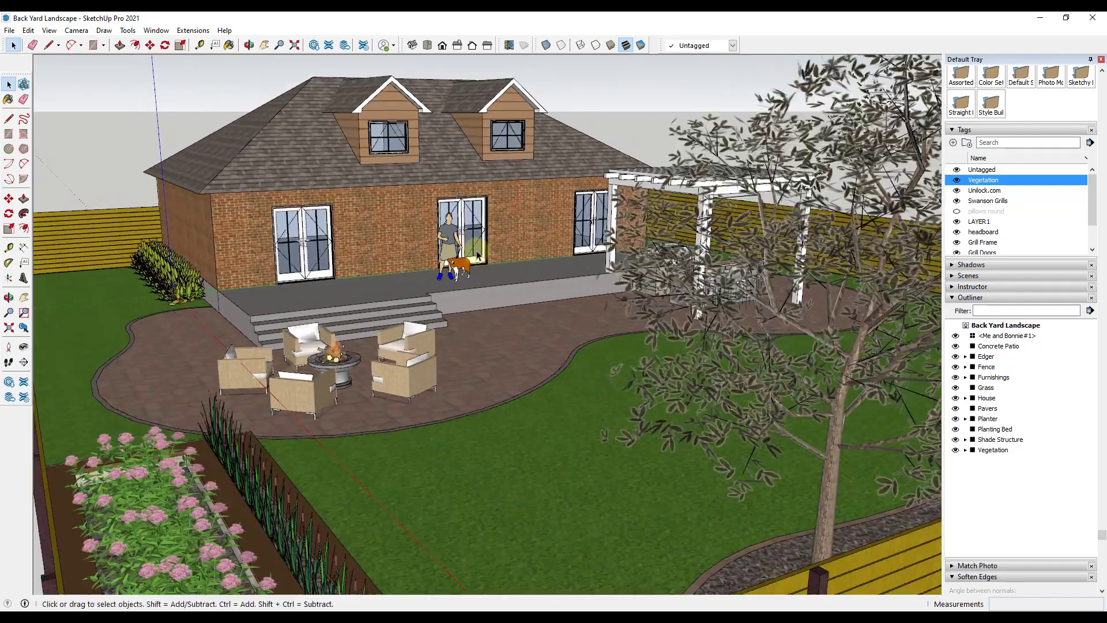
scroll(477, 255, up, 2)
middle_drag(490, 262, 848, 309)
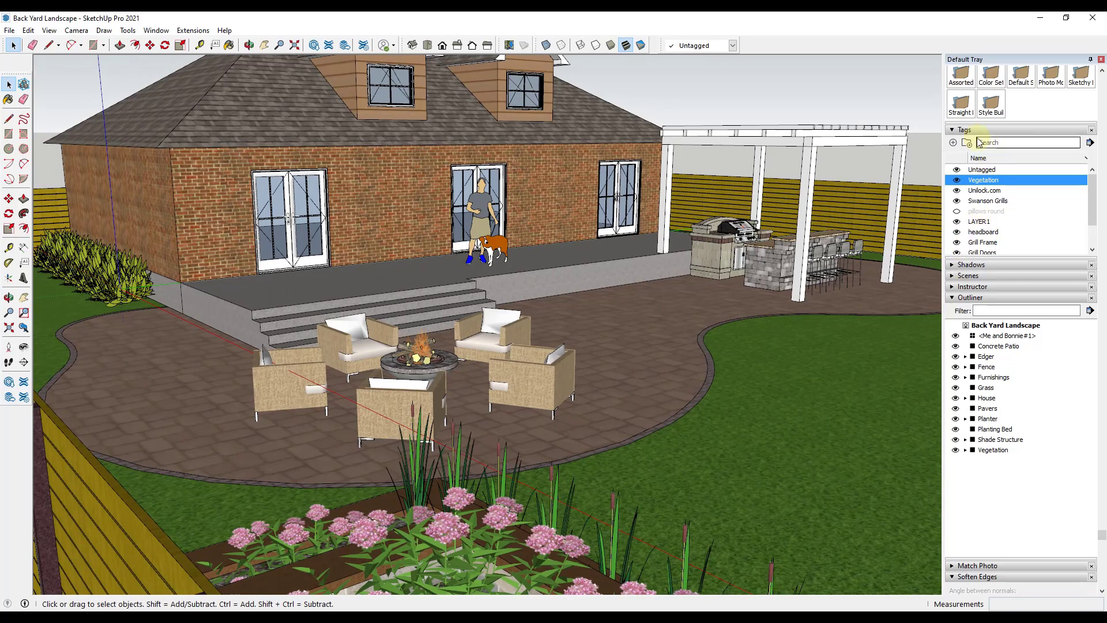
- Apply the Landscape Architecture Style from the Default Styles collection to the model
click(953, 130)
click(948, 184)
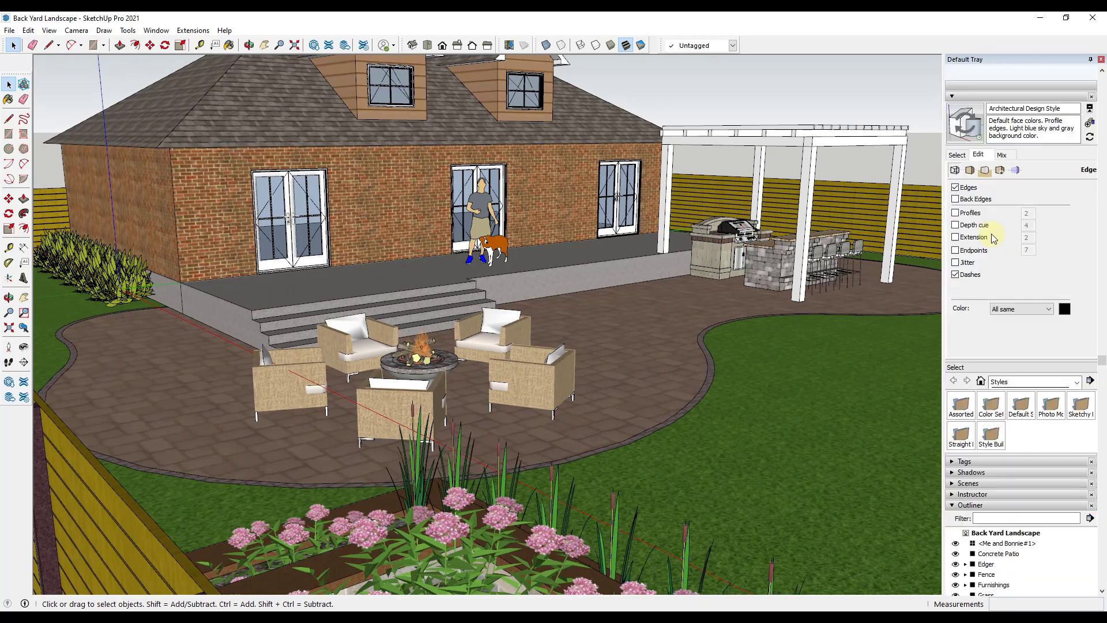
click(957, 155)
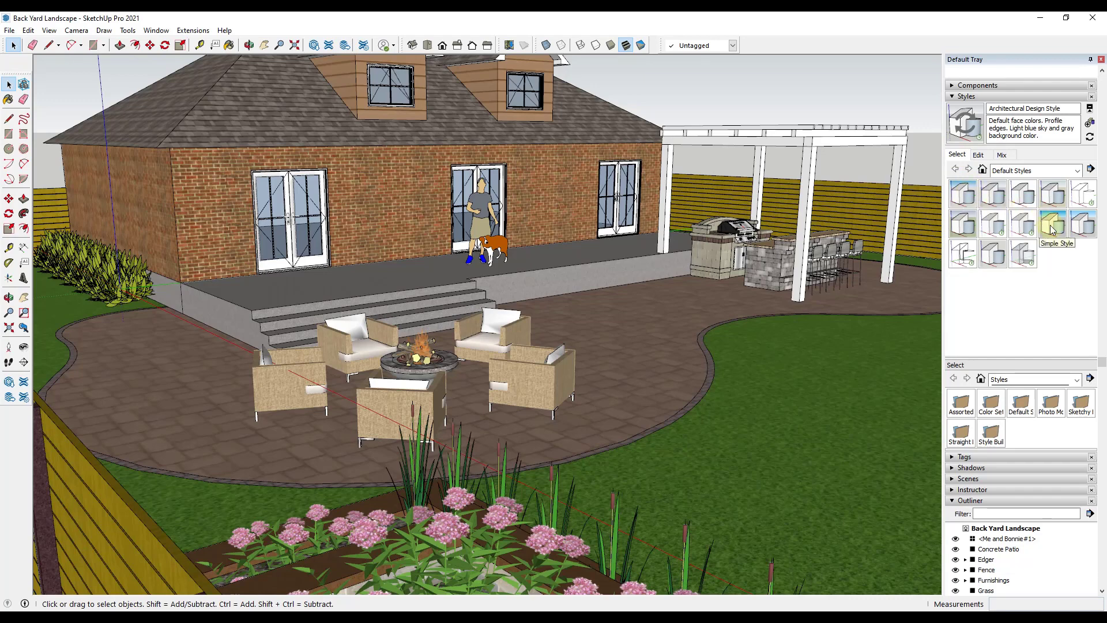
click(963, 234)
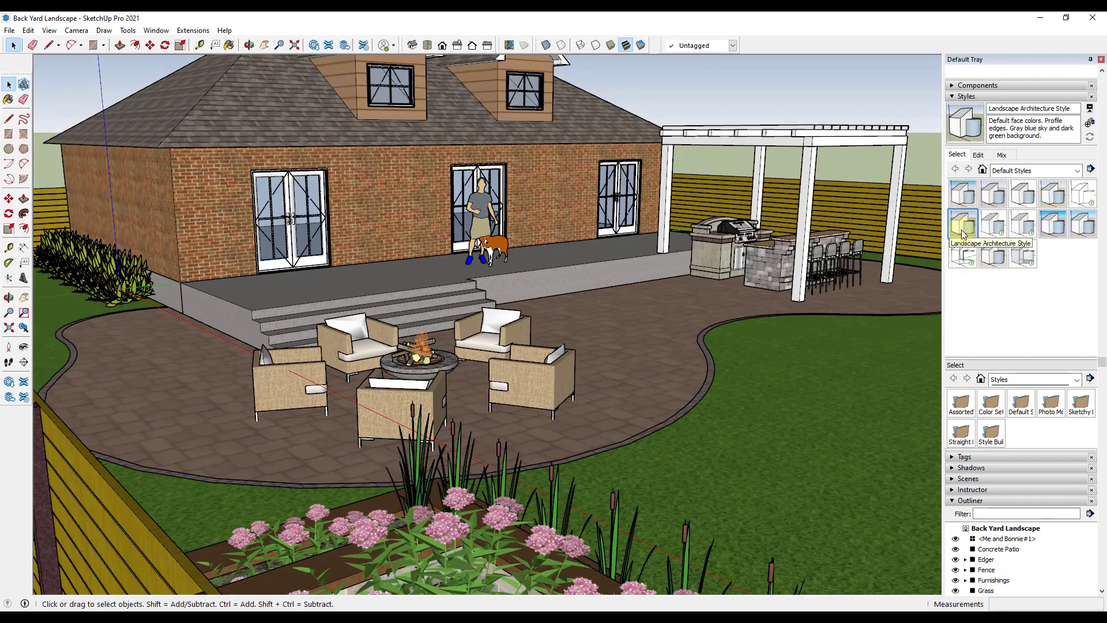
- Compare the model with and without Profiles in the style's edge settings and leave Profiles turned off
click(979, 155)
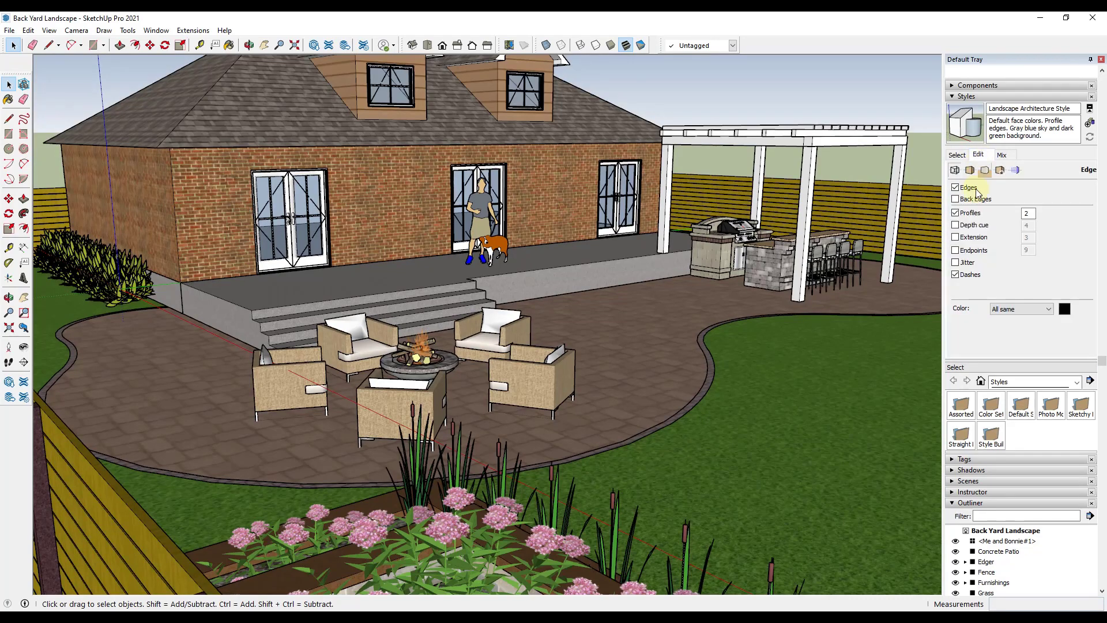
click(955, 212)
click(955, 213)
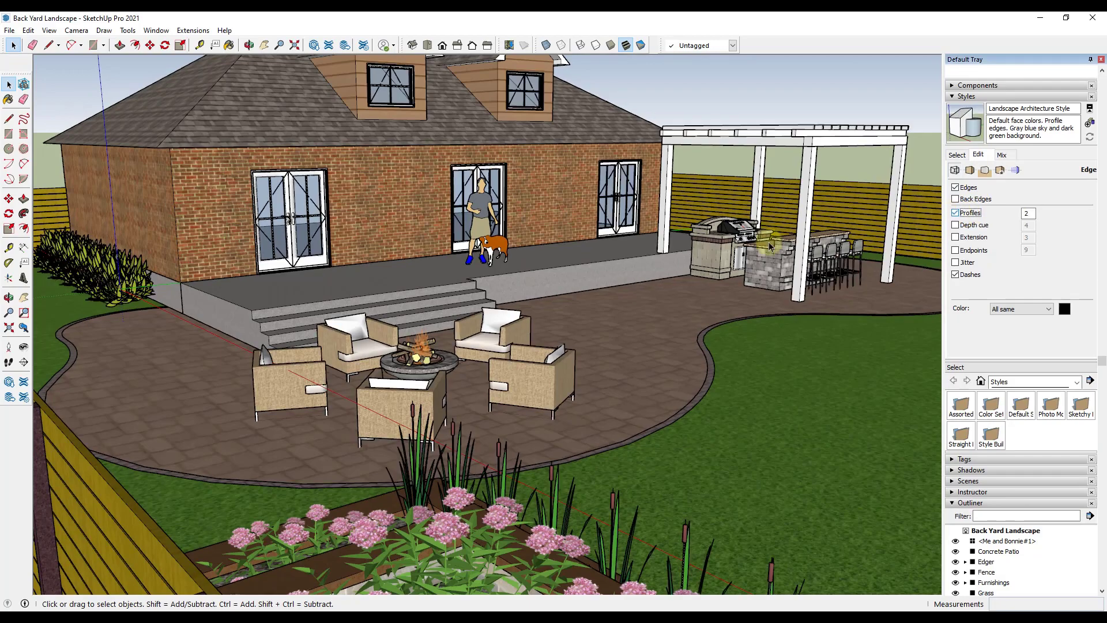
middle_drag(642, 261, 661, 262)
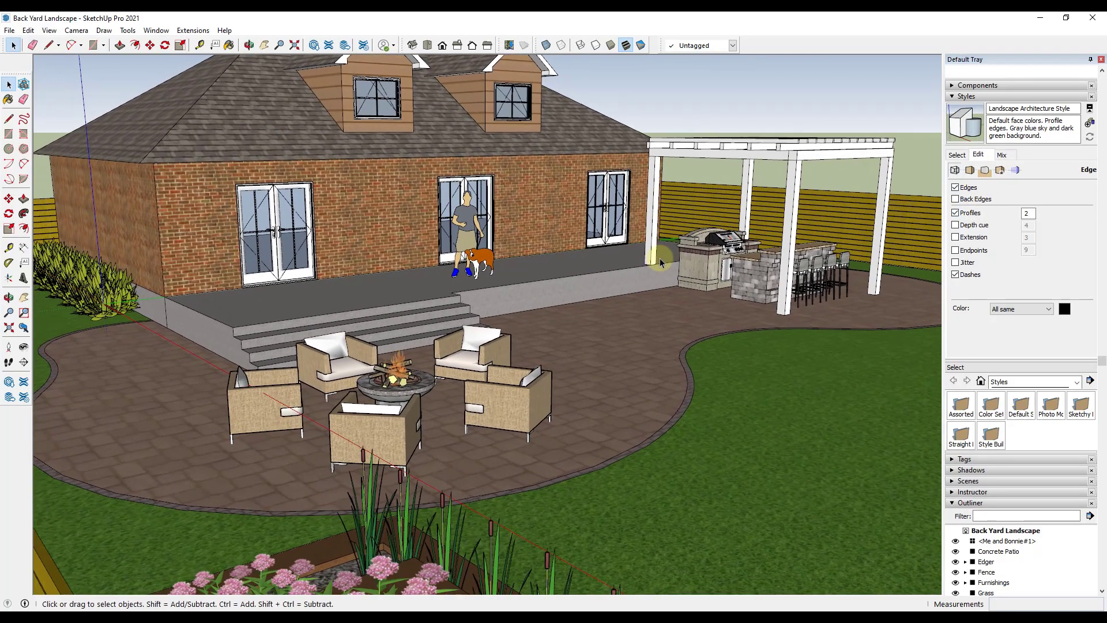
click(954, 213)
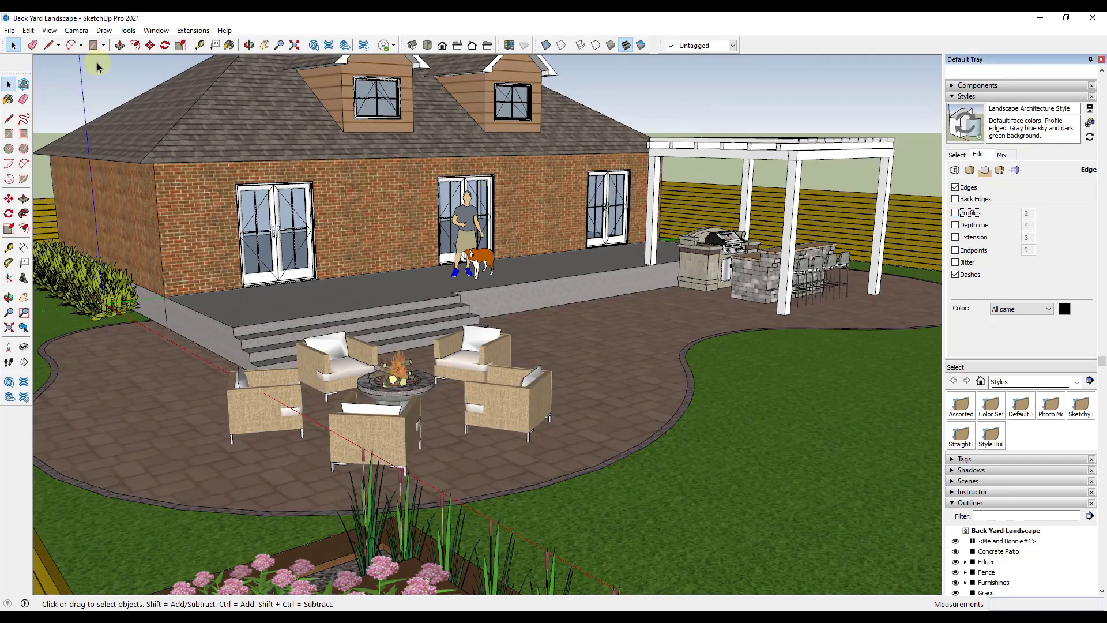
- Add a scene of the fire pit and patio view, saving the style changes as a new style
click(49, 30)
mouse_move(103, 244)
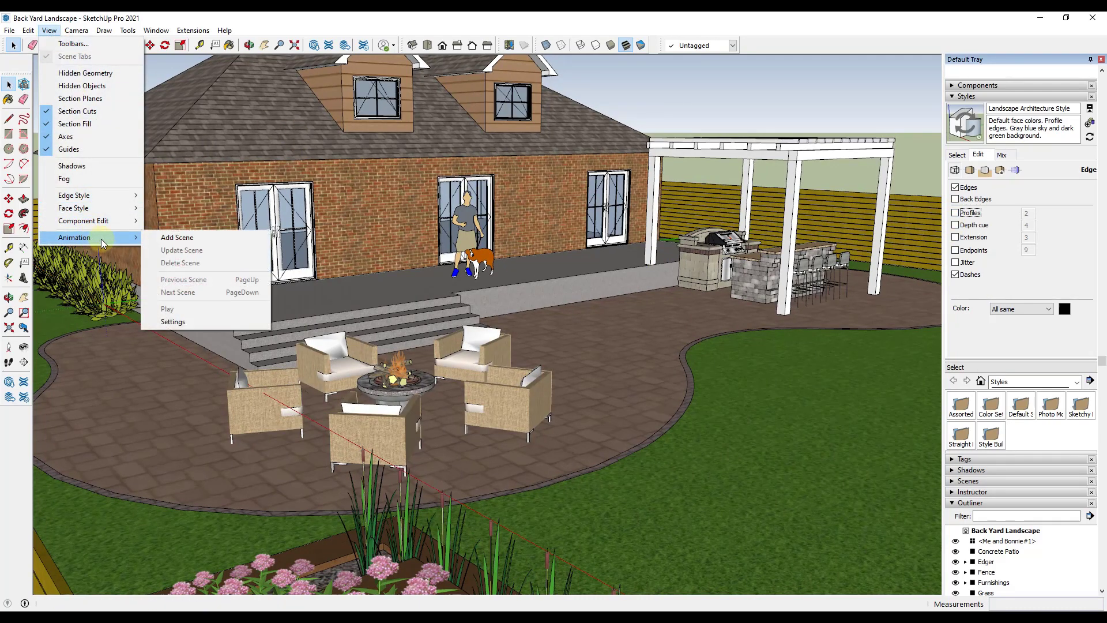
click(174, 237)
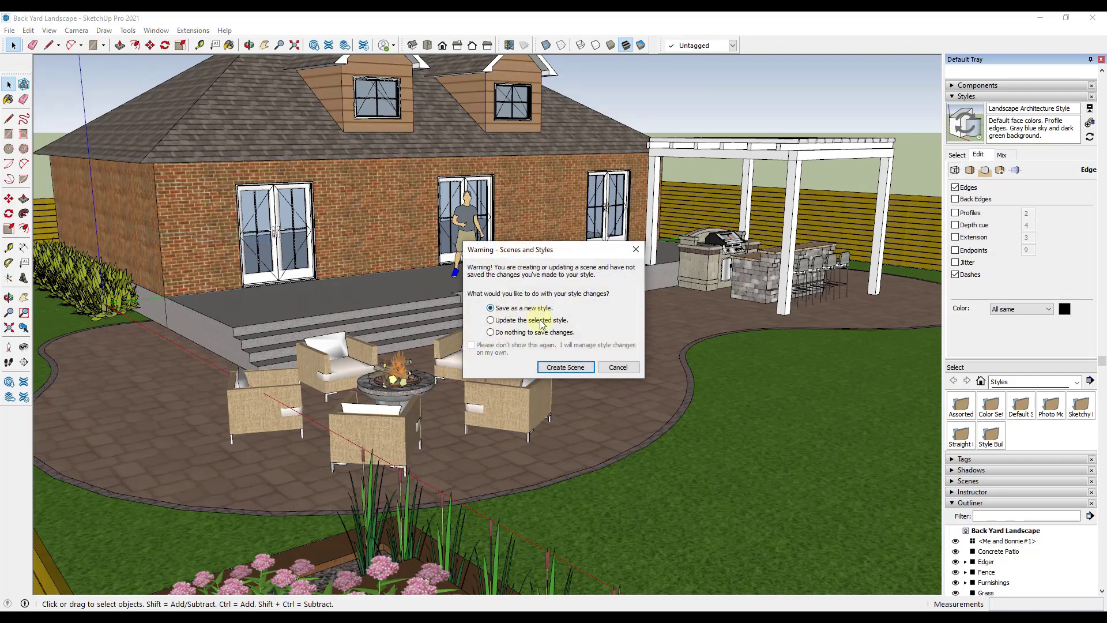
click(564, 367)
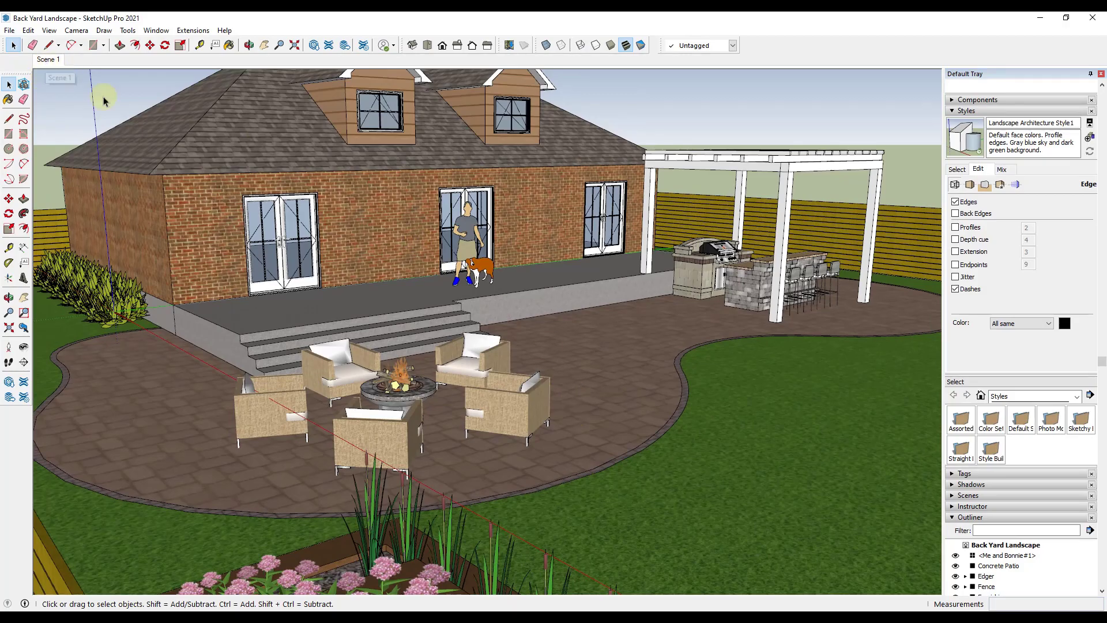
- Add a second scene from a low close-up of the bar stools and grill under the pergola, and switch between both scenes
middle_drag(753, 306, 317, 339)
scroll(542, 342, up, 4)
middle_drag(542, 343, 517, 245)
scroll(518, 268, down, 2)
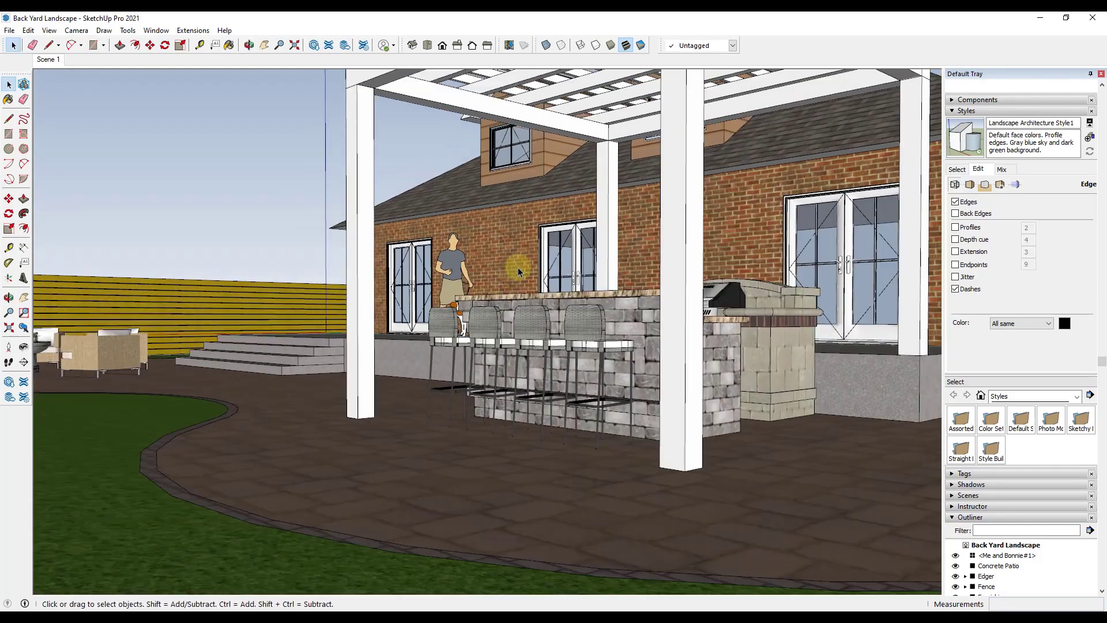
mouse_move(572, 189)
middle_down()
mouse_move(556, 217)
mouse_move(578, 203)
middle_up()
right_click(39, 63)
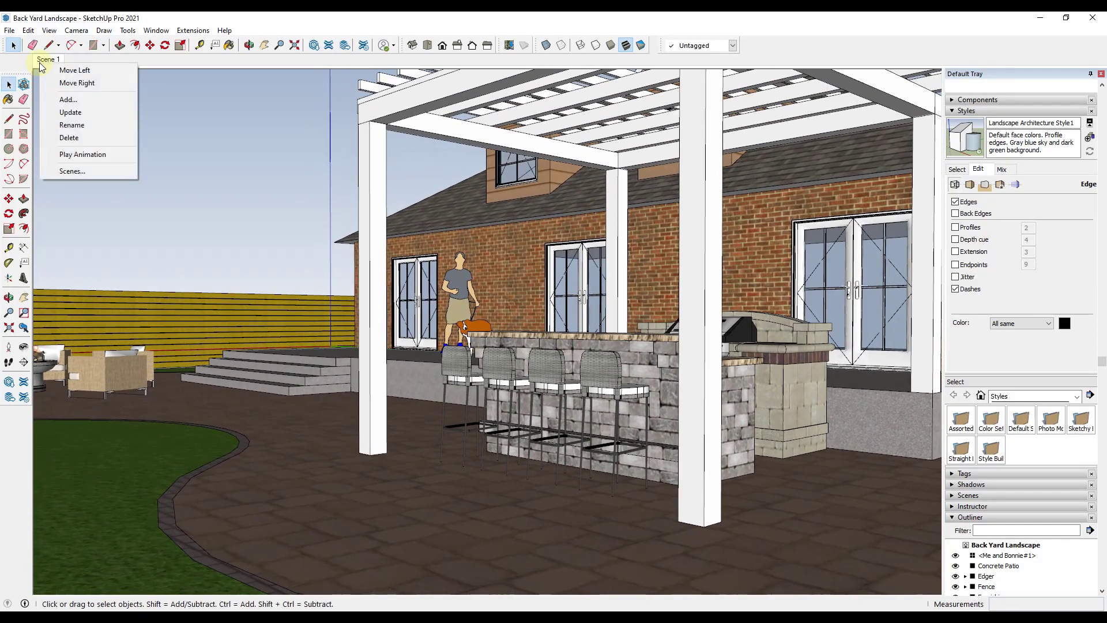
click(67, 100)
click(50, 60)
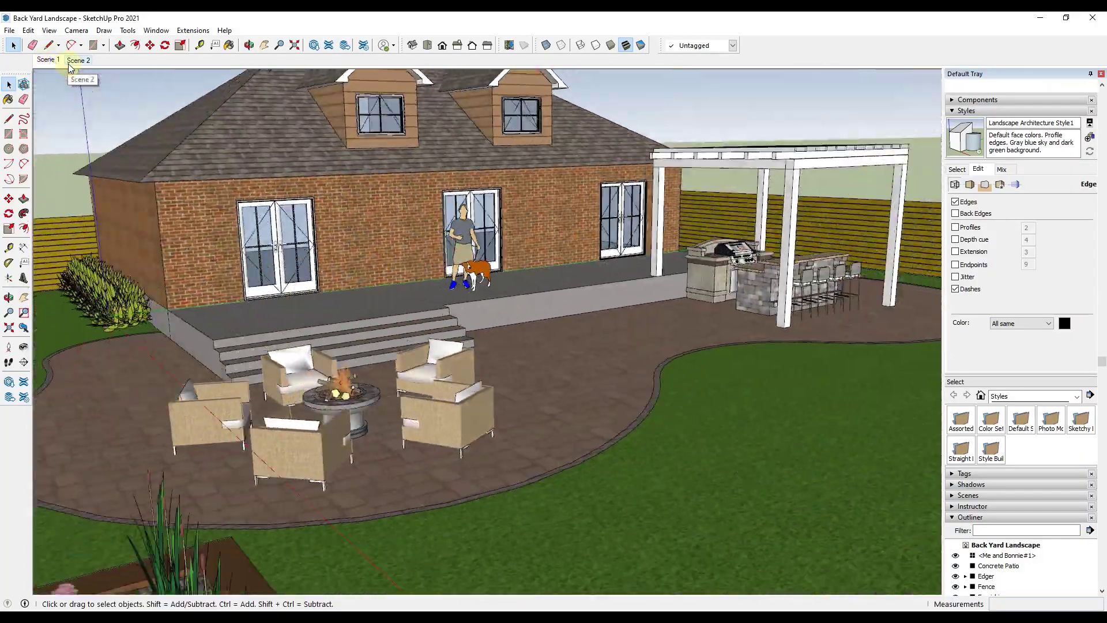
click(69, 64)
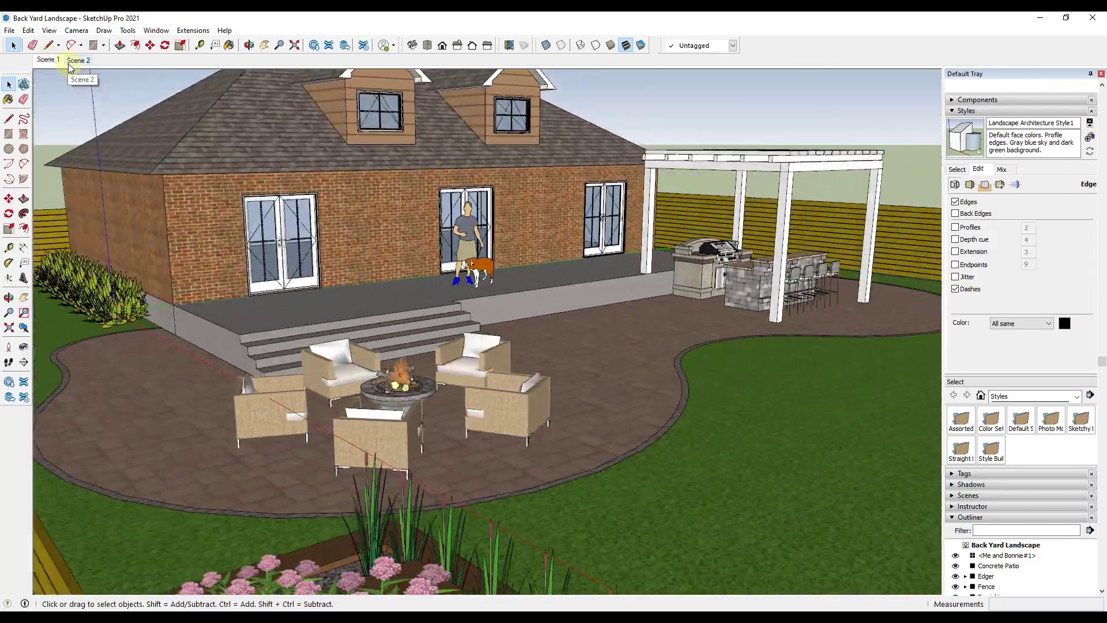